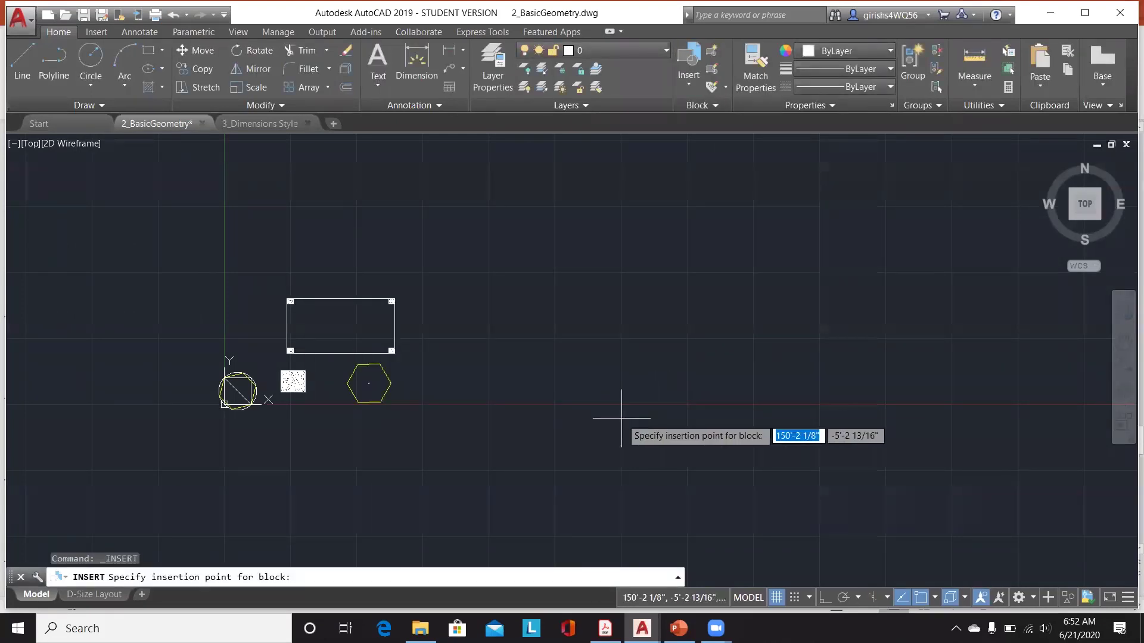
Place the block copy of the basic geometry to the right of the original and zoom to the drawing extents.
left_click(624, 402)
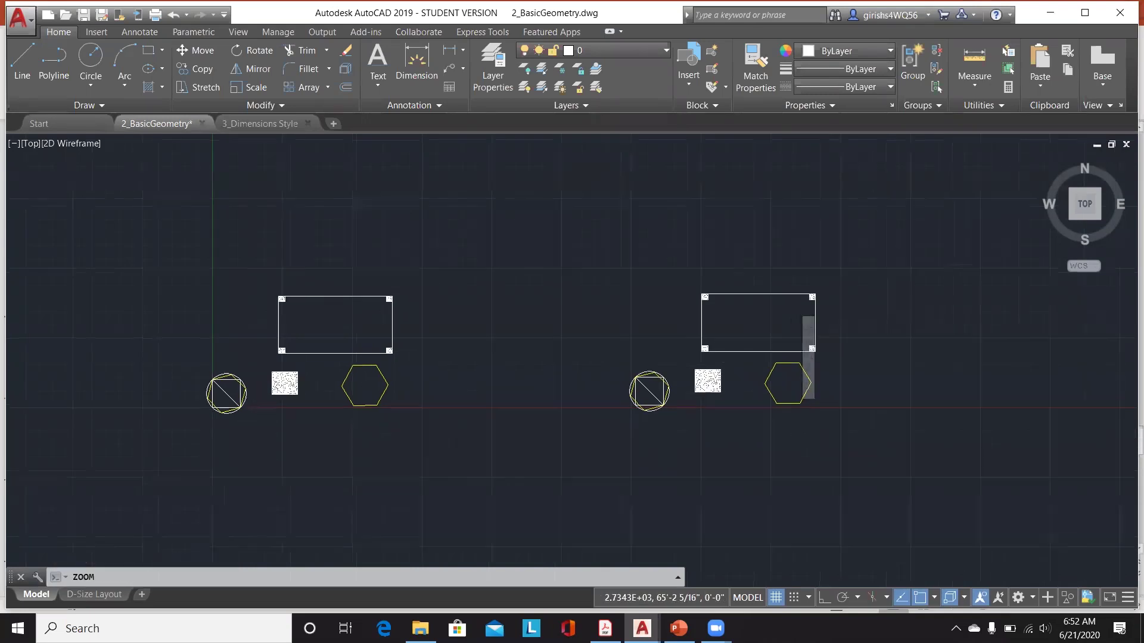
left_click(1122, 371)
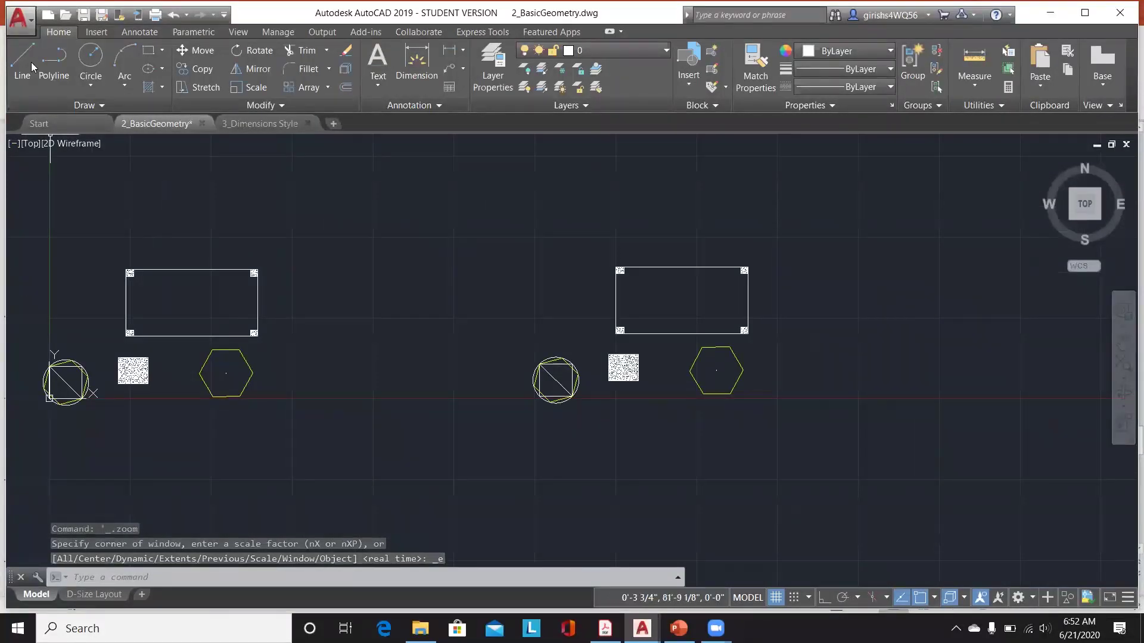
Open the drawing 4_Design to Drawing from the AutoCAD Workshop folder and set it to the top view.
left_click(65, 16)
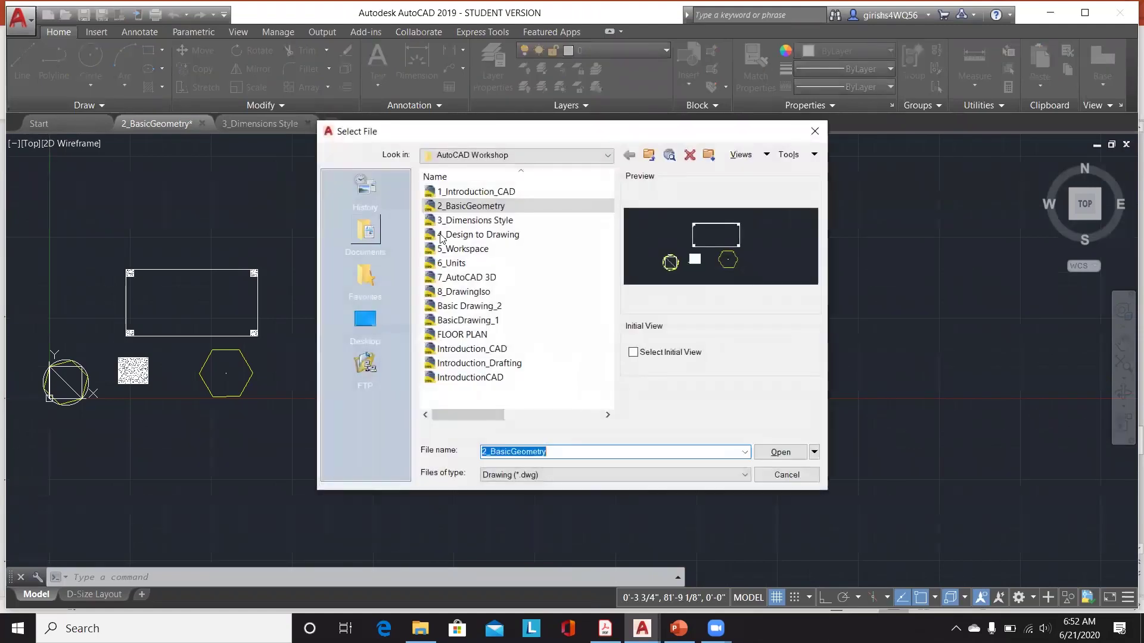
left_click(490, 236)
left_click(781, 453)
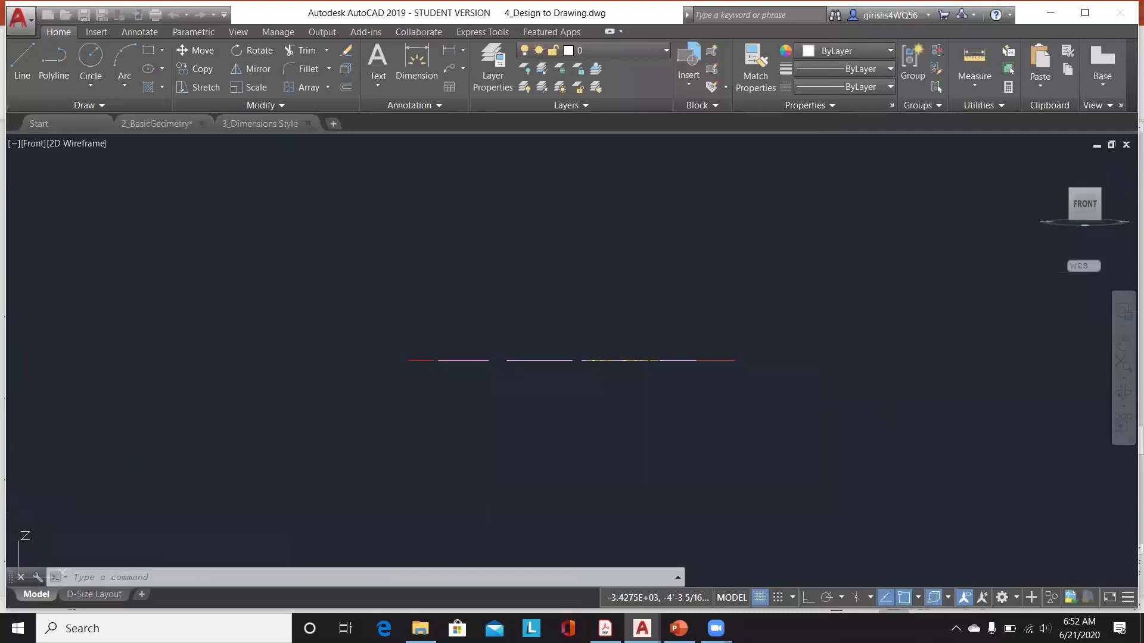
left_click(1083, 186)
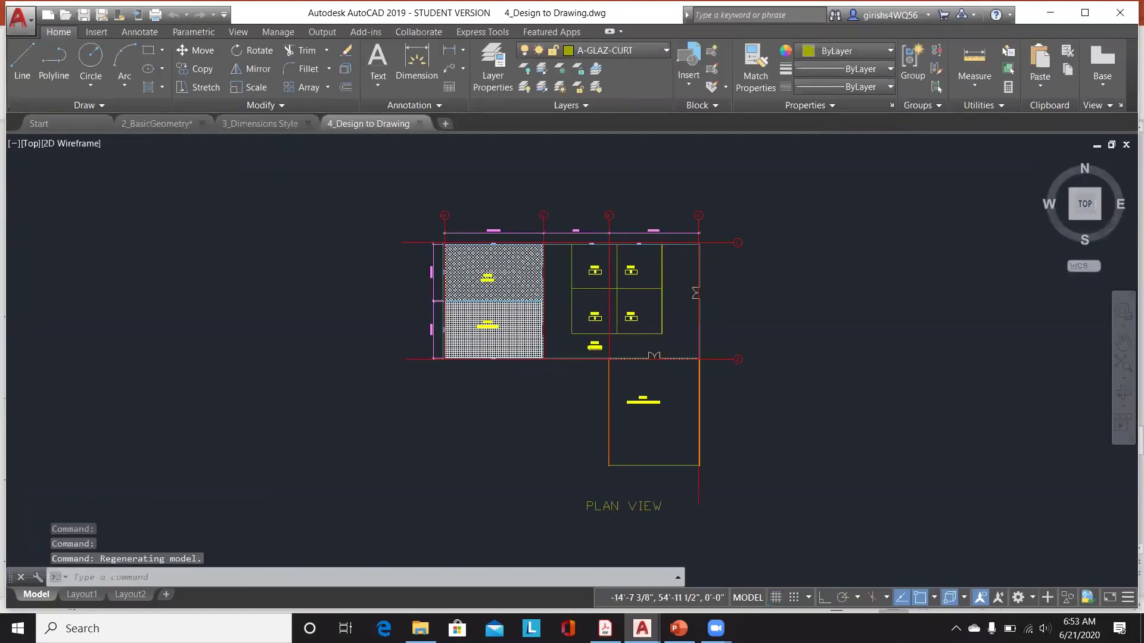
Start a block definition named DOOR from the double door in the hatched wall above the Entrance/Reception room.
scroll(546, 239, "up", 4)
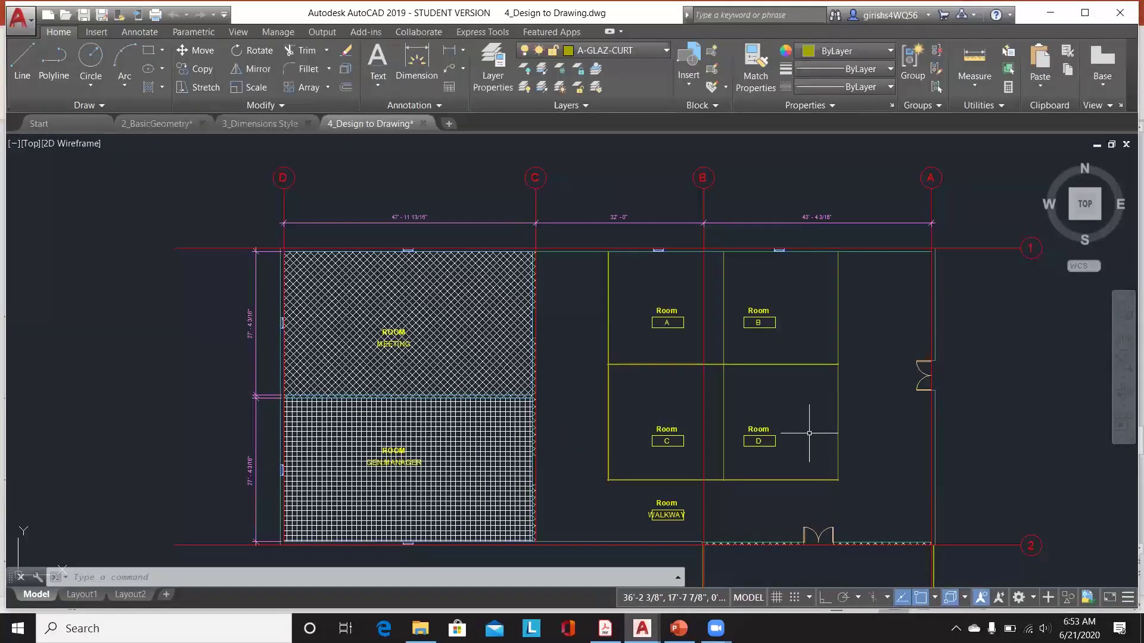
scroll(799, 270, "down", 4)
scroll(805, 332, "up", 8)
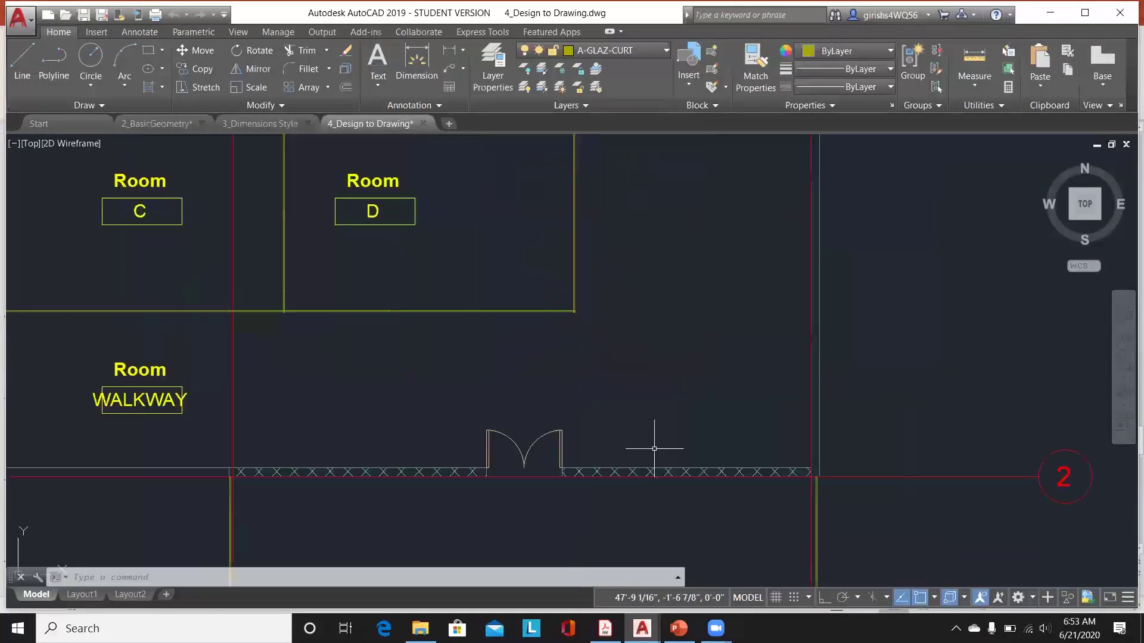
scroll(552, 473, "up", 6)
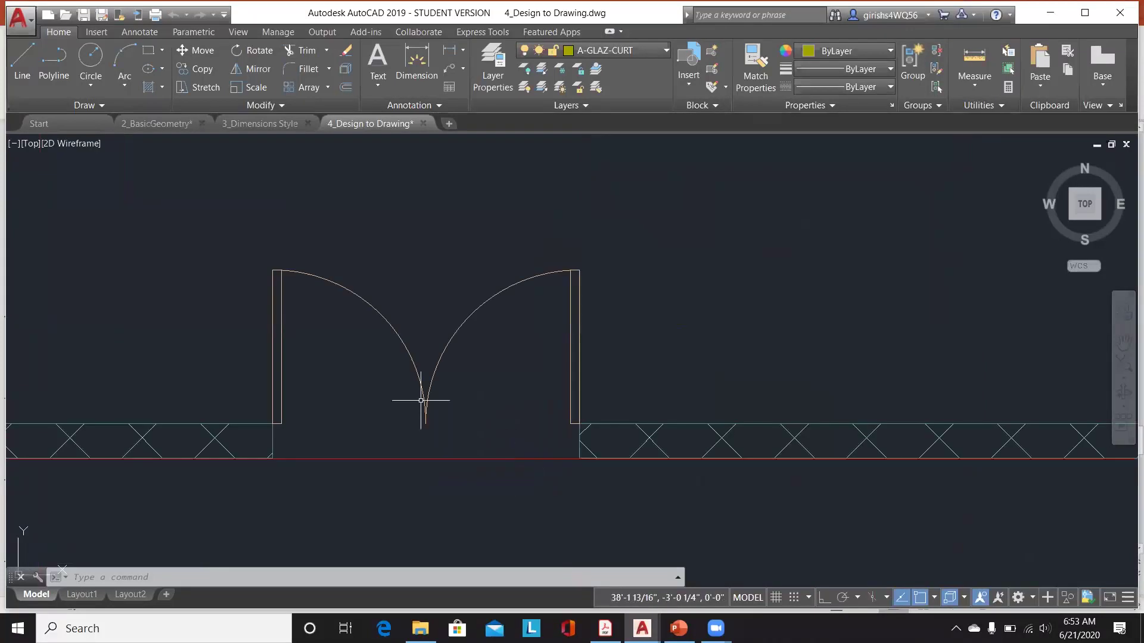
scroll(380, 327, "up", 2)
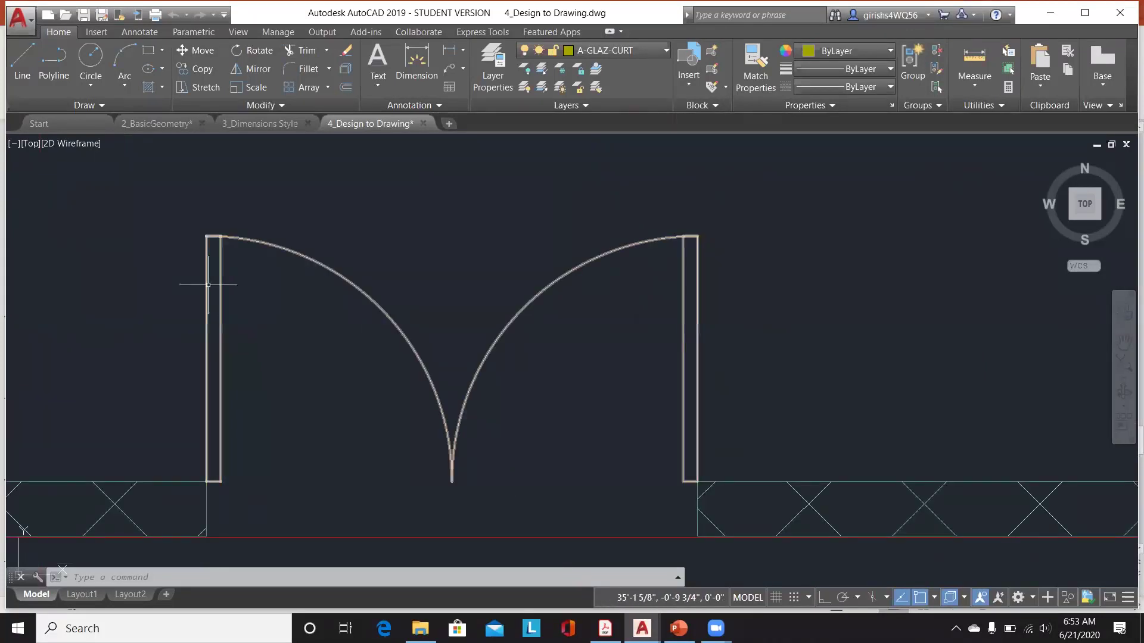
left_click(208, 285)
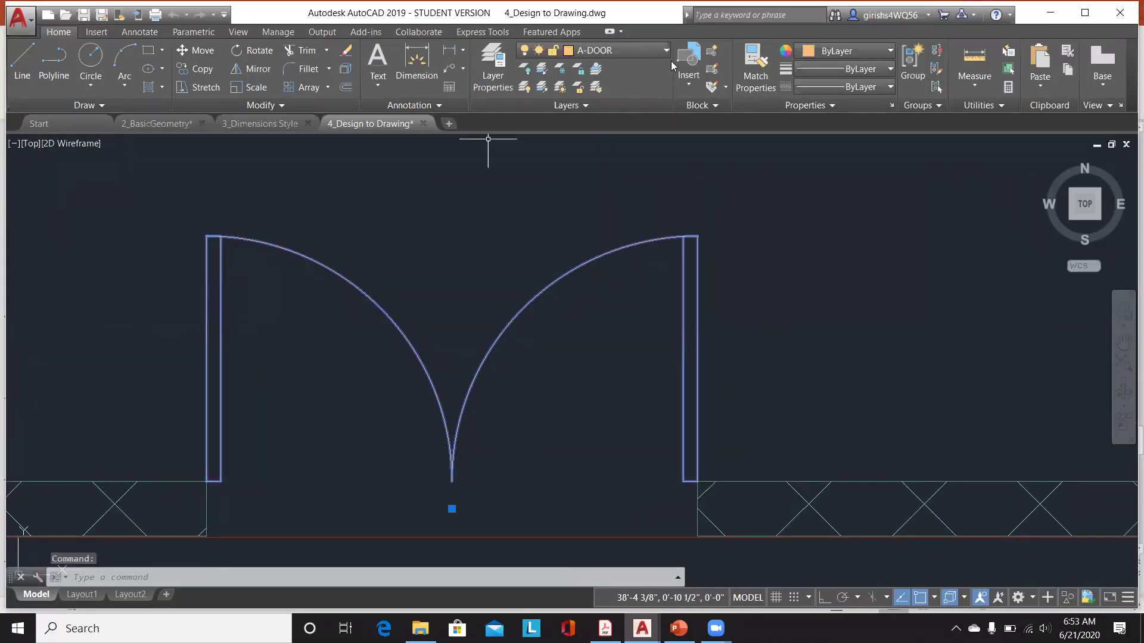
left_click(710, 54)
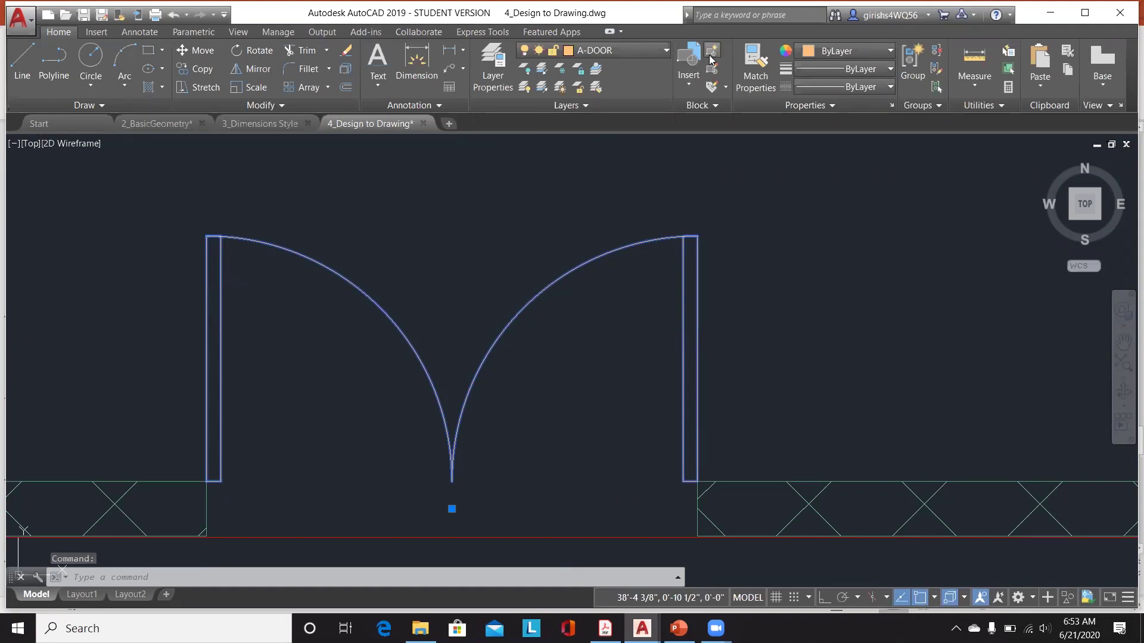
type("DOOR")
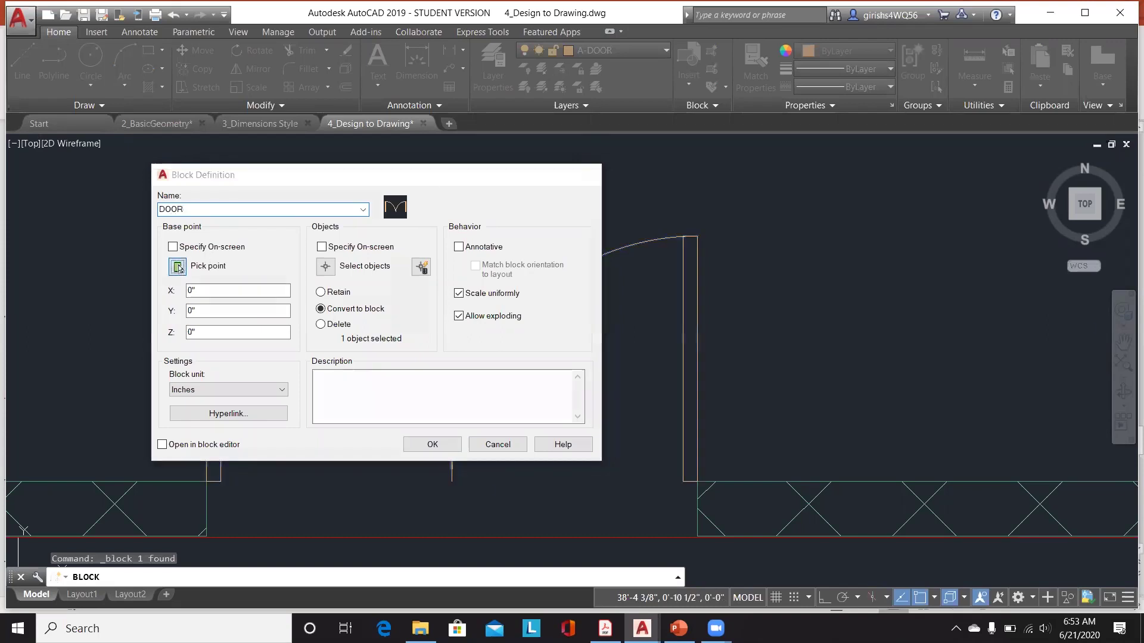
Set the block's base point where the two door swings meet, reselect the double door as its object, and create the block.
left_click(178, 267)
left_click(452, 481)
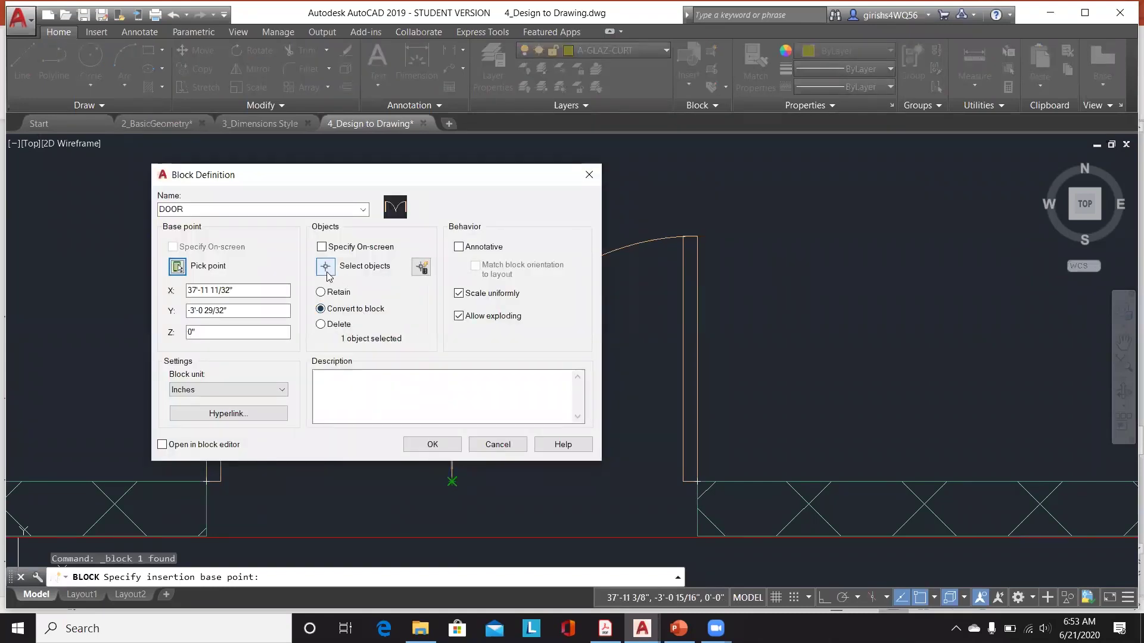
left_click(326, 269)
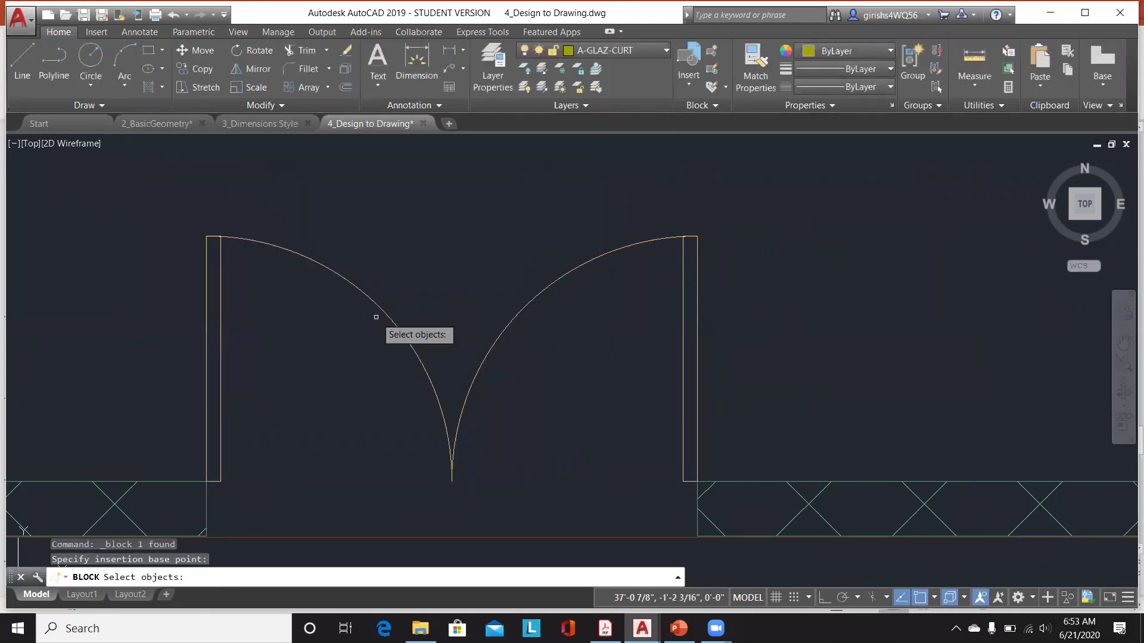
left_click(380, 313)
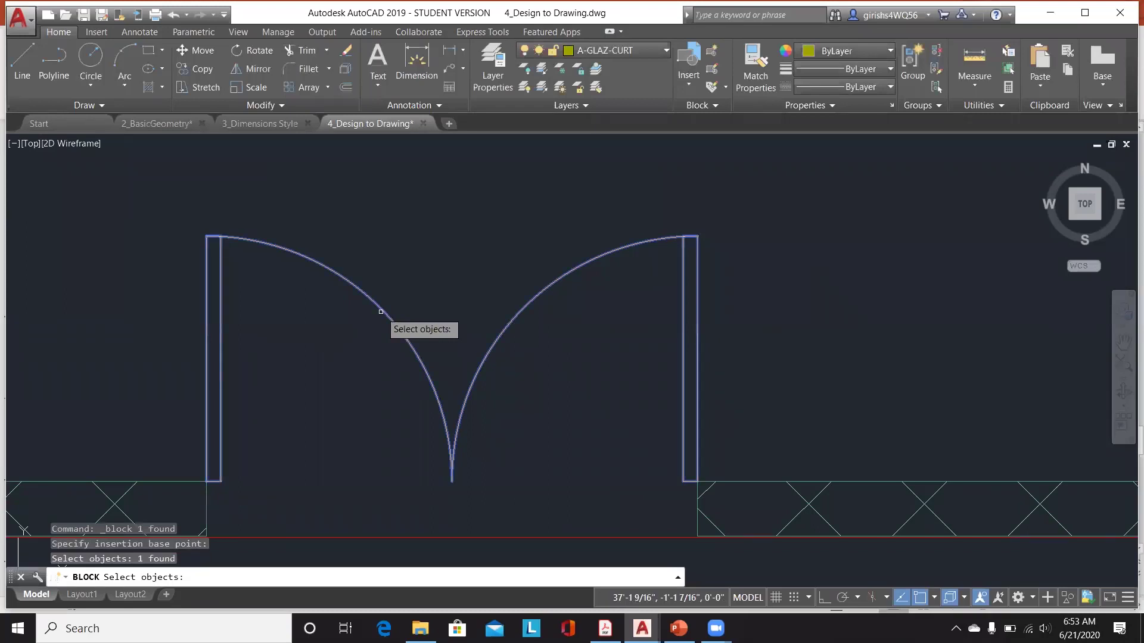
key("Return")
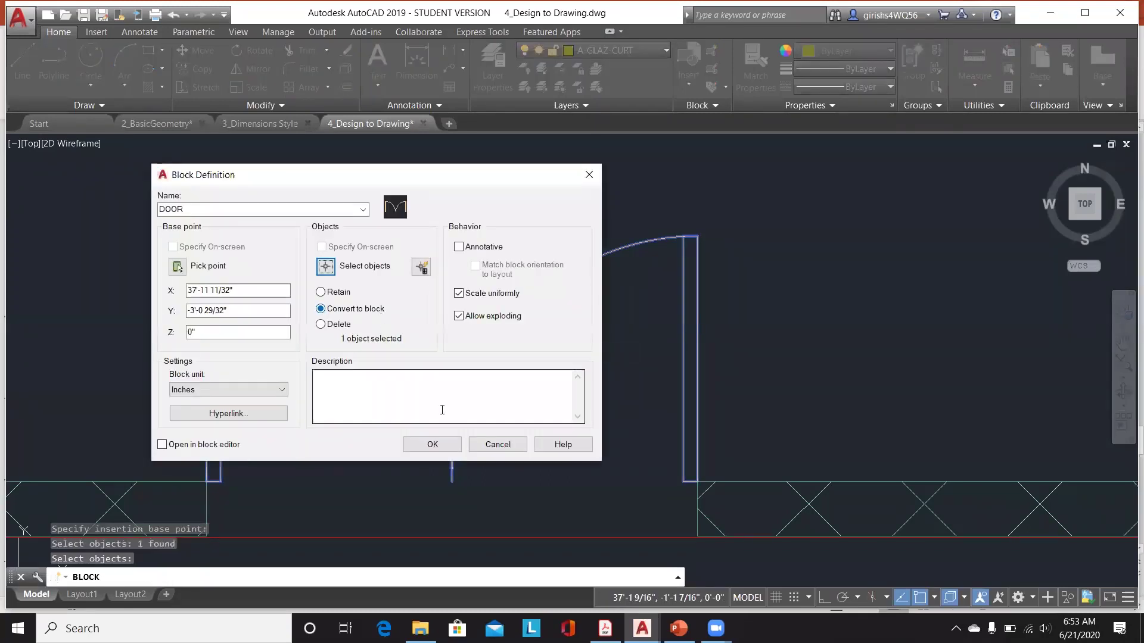
left_click(444, 442)
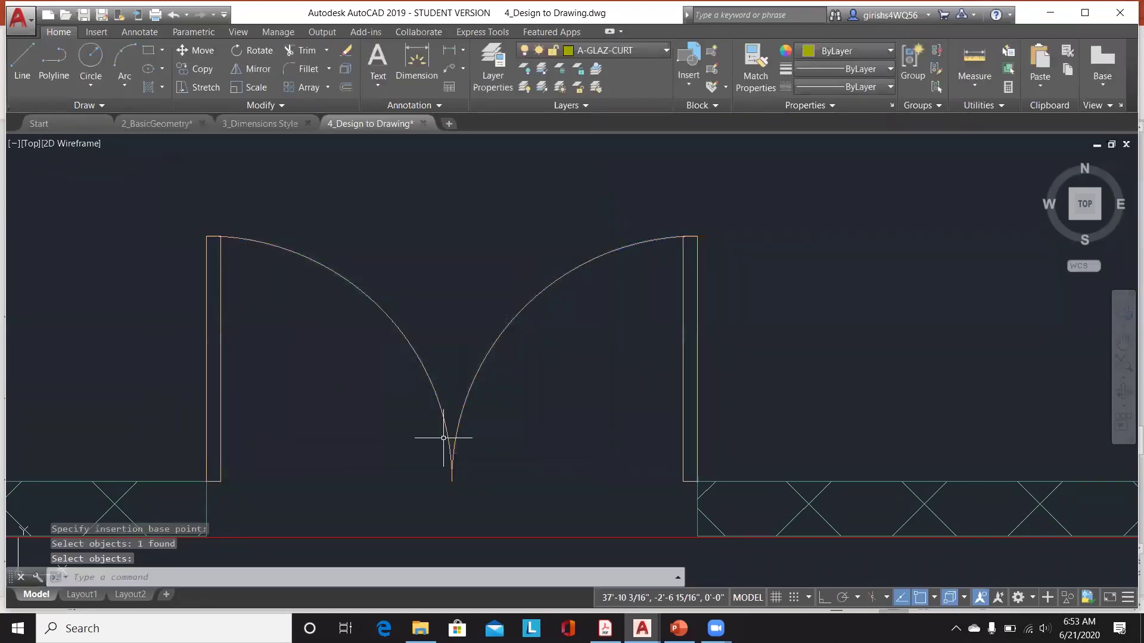
Insert the double-door block at the midpoint of the Entrance/Reception room's lower wall.
scroll(537, 298, "down", 4)
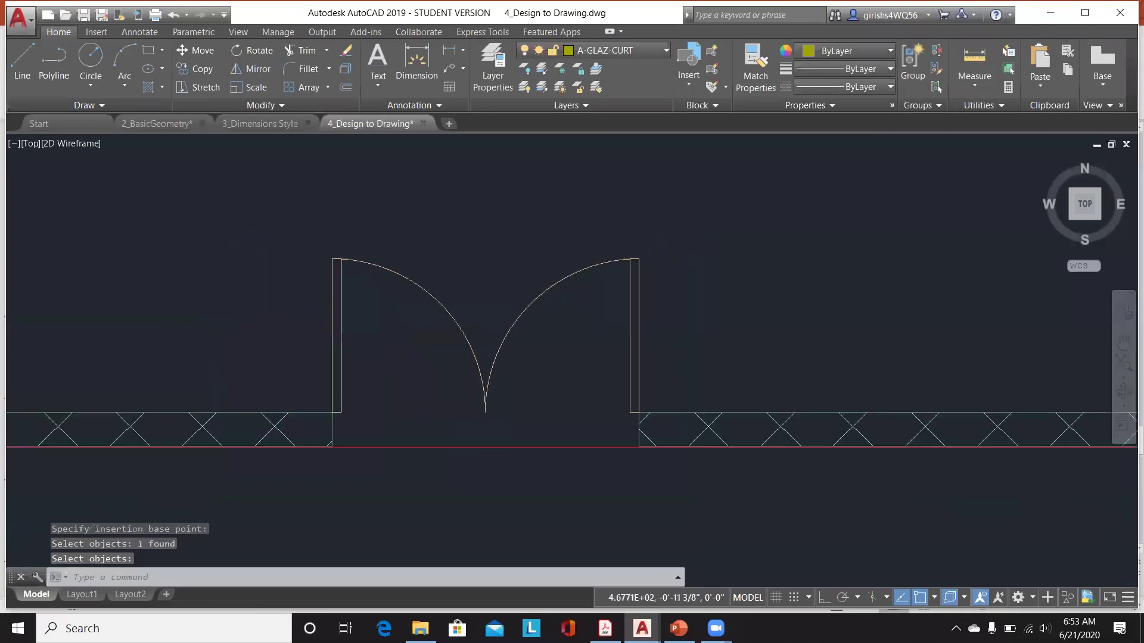
left_click(690, 78)
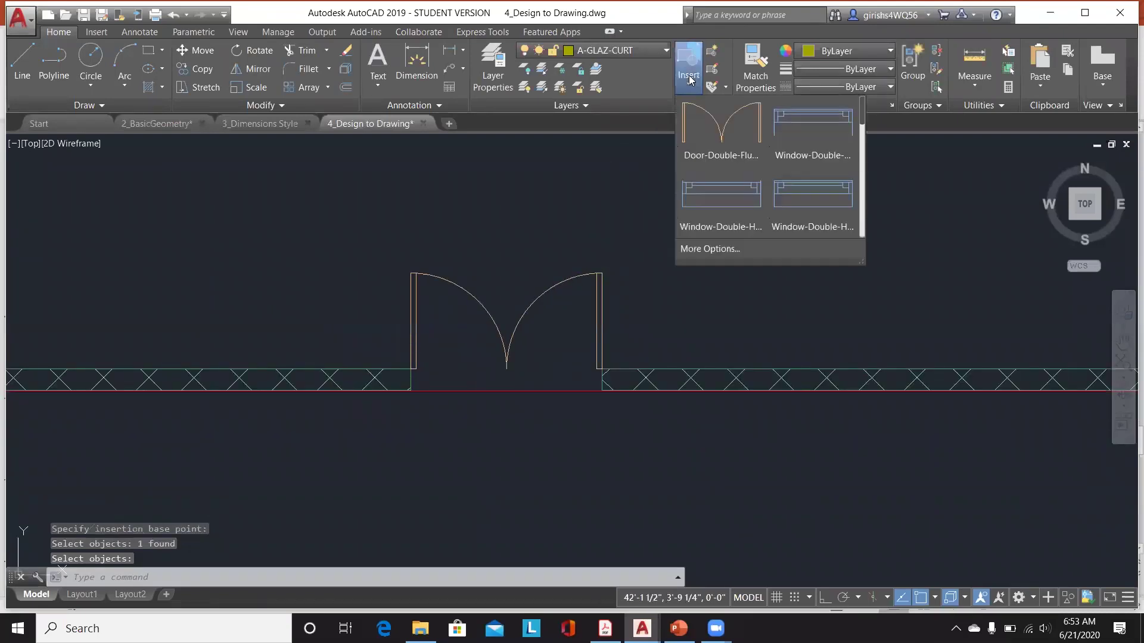
left_click(698, 129)
scroll(620, 232, "down", 5)
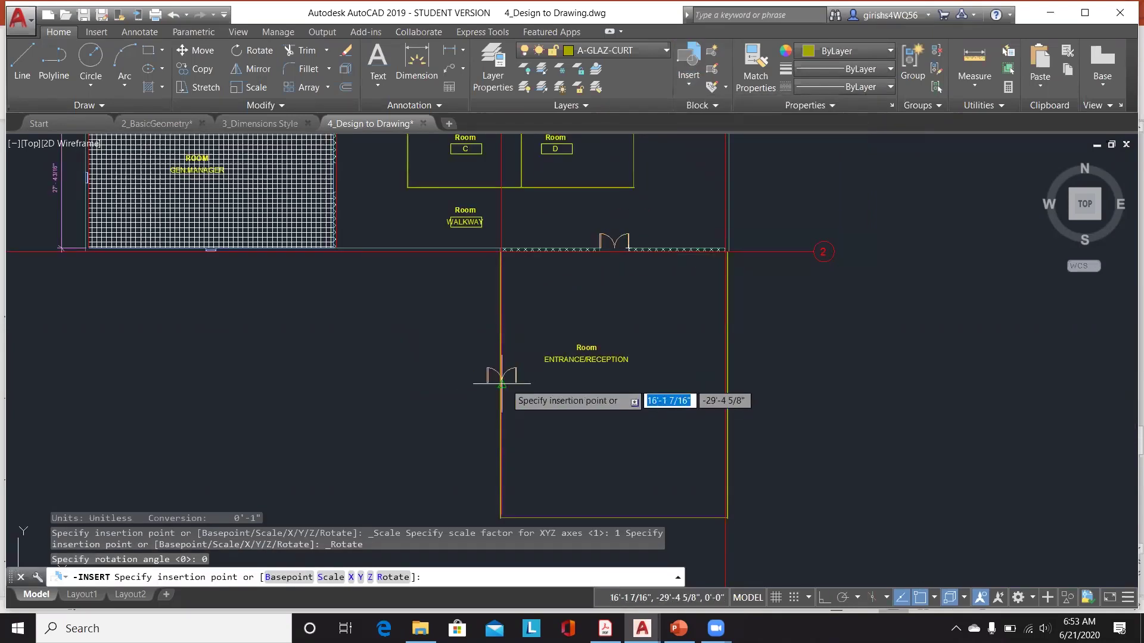
scroll(616, 351, "down", 3)
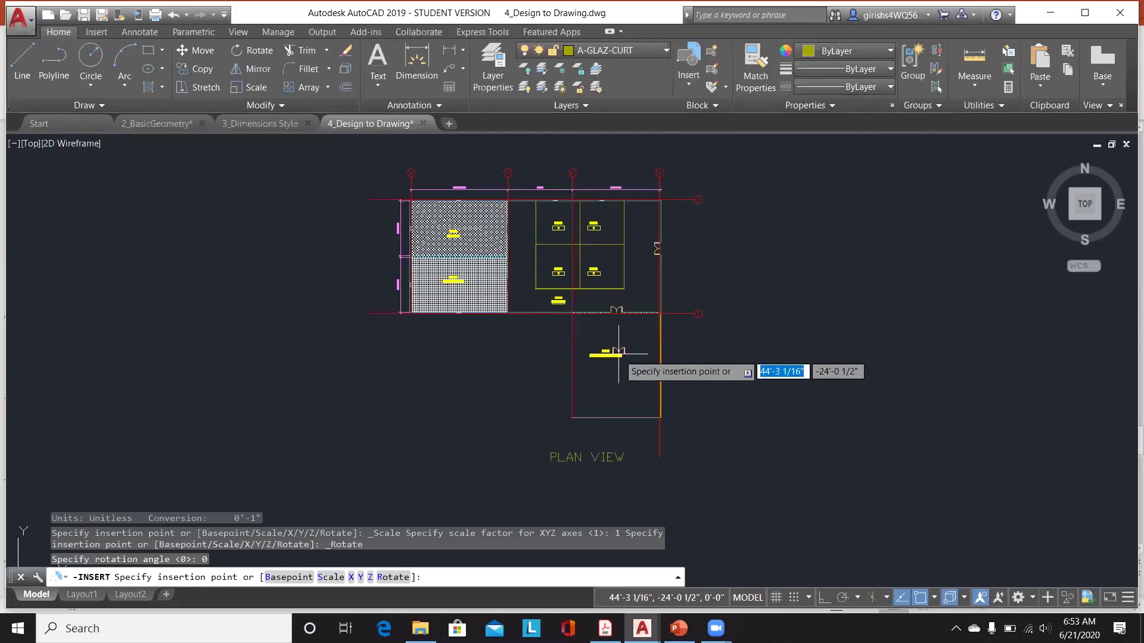
scroll(607, 415, "up", 3)
scroll(609, 417, "up", 5)
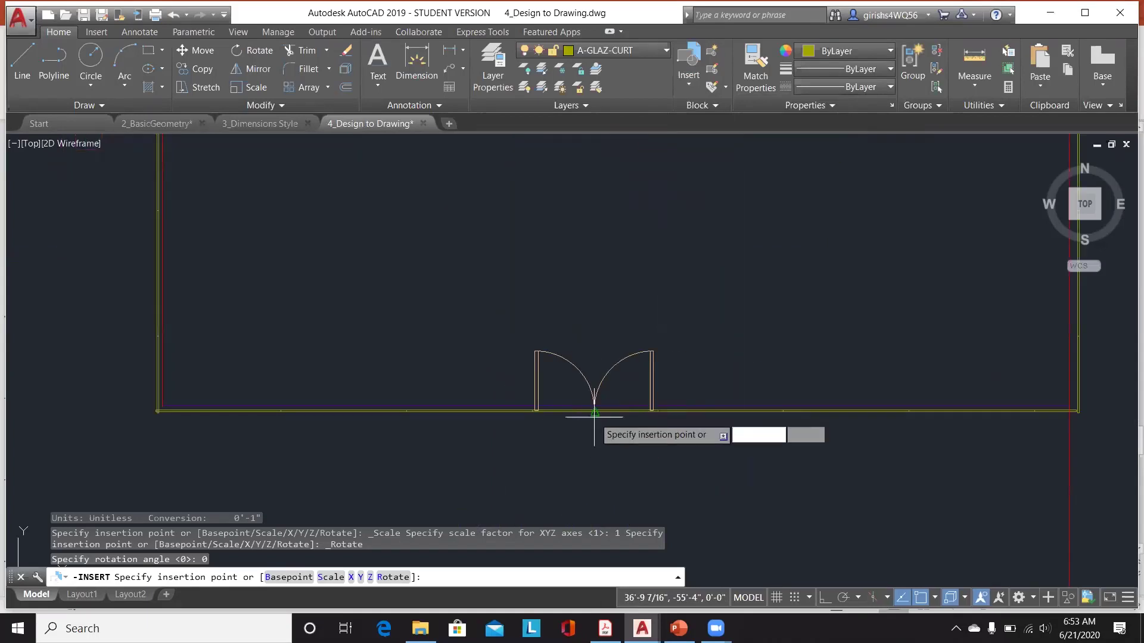
scroll(589, 417, "up", 6)
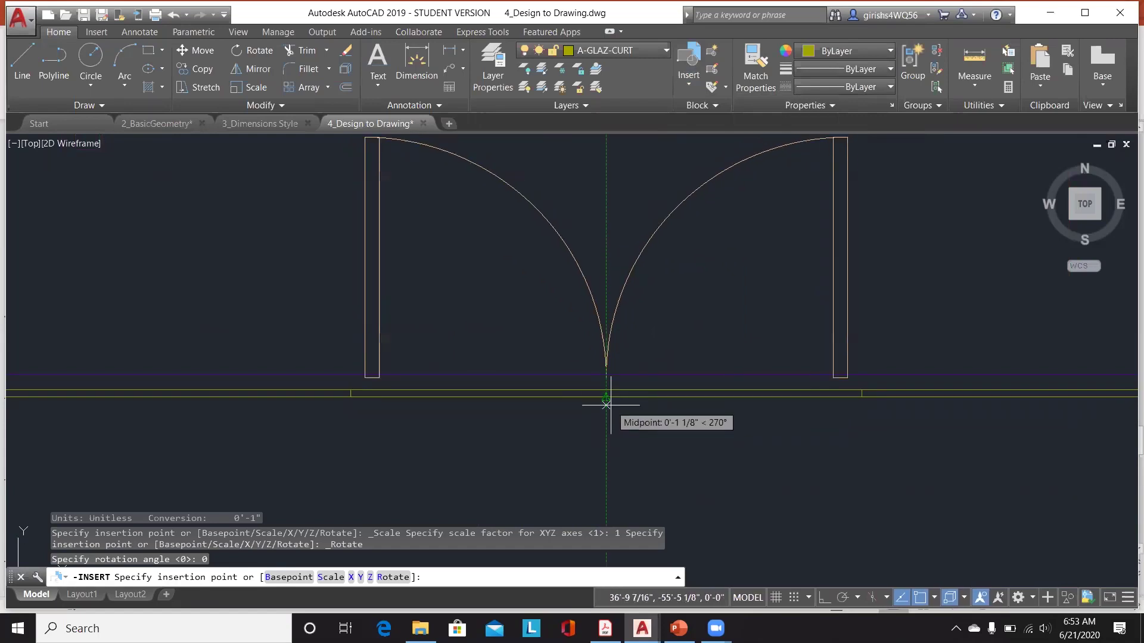
left_click(606, 405)
Examine the inserted double door within the whole floor plan and up close at the lower wall.
scroll(610, 396, "down", 8)
scroll(620, 314, "down", 10)
scroll(575, 231, "up", 6)
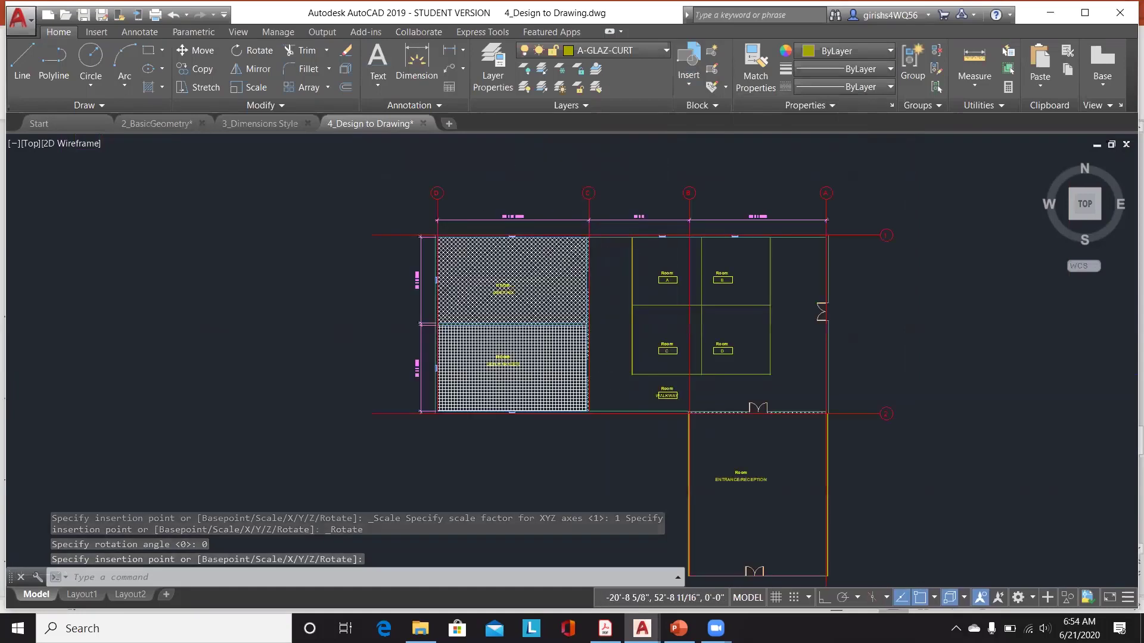
scroll(758, 320, "down", 3)
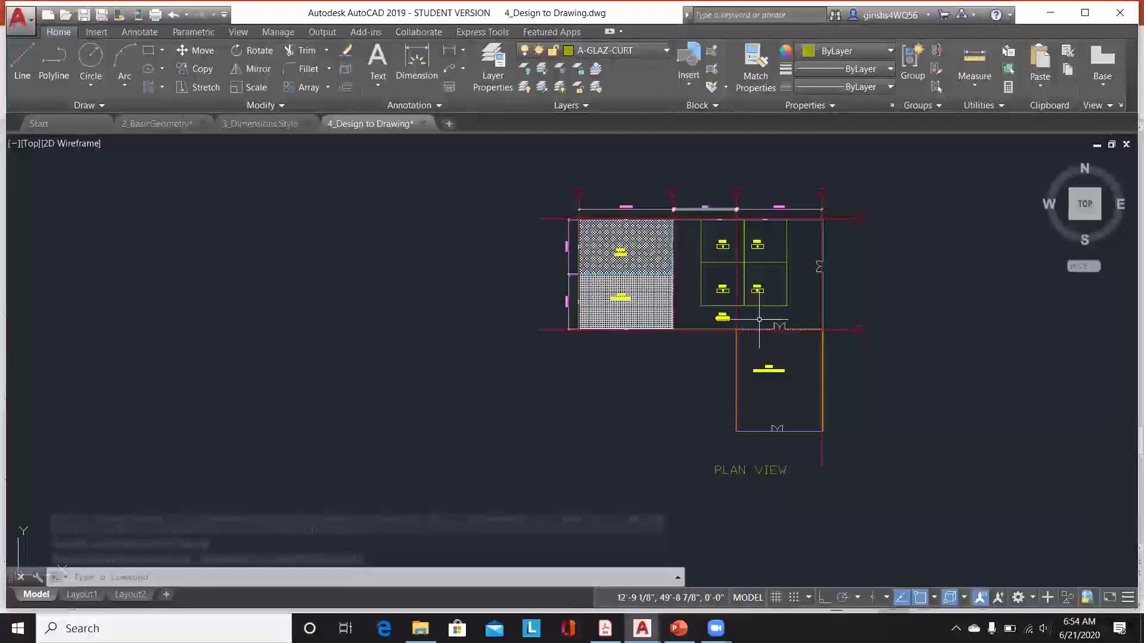
scroll(793, 437, "up", 6)
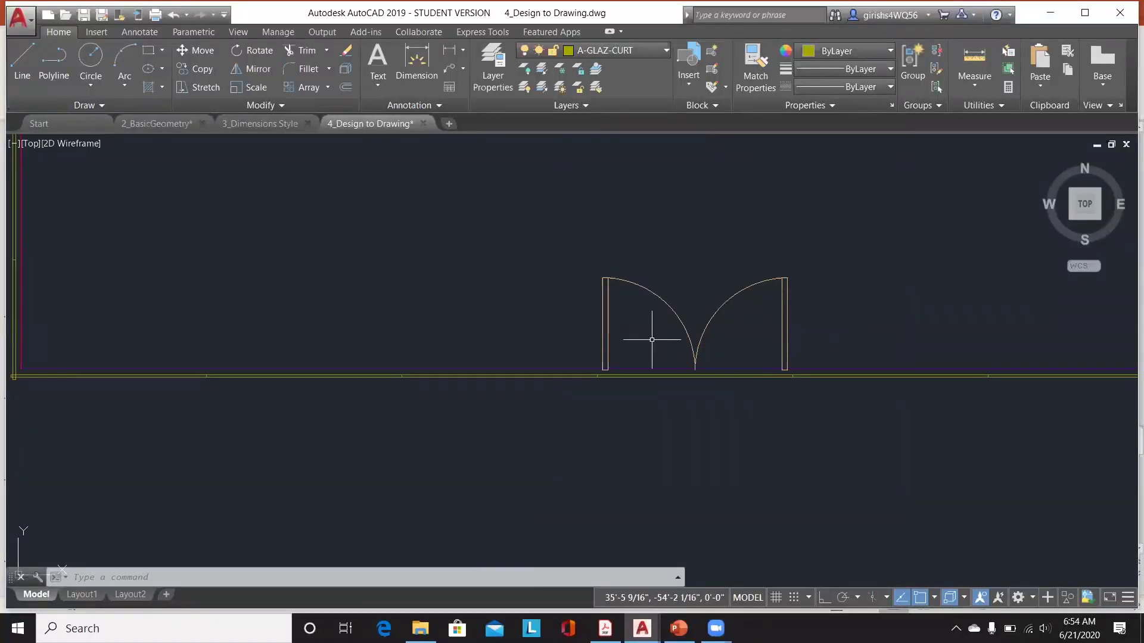
scroll(652, 339, "down", 5)
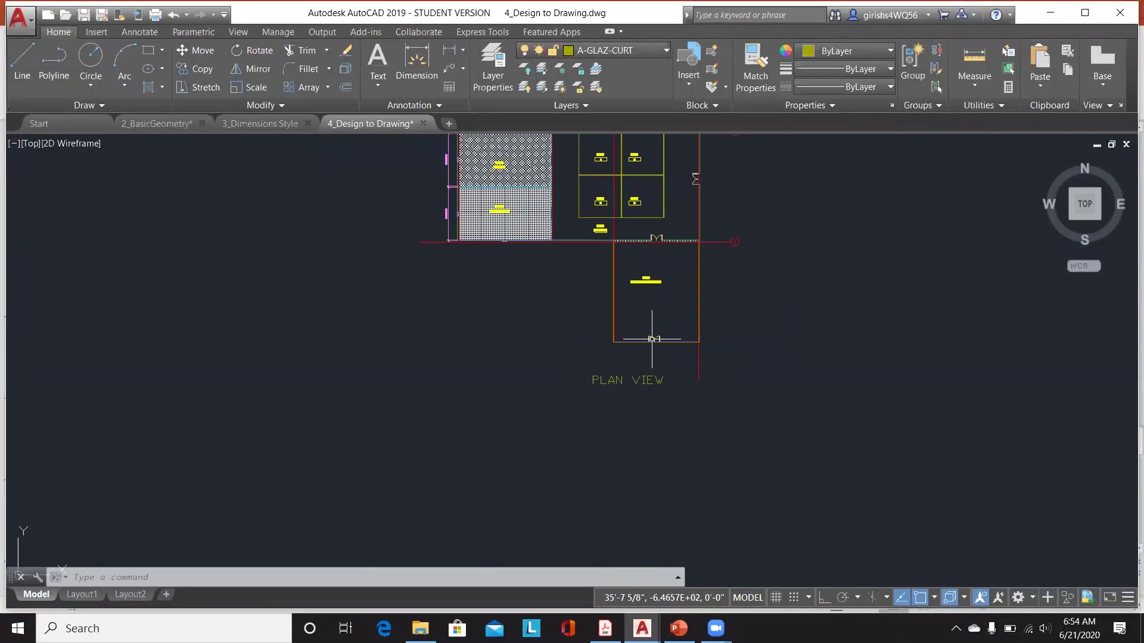
Select the inserted double door and compare it with the existing door in the hatched wall above Entrance/Reception.
scroll(648, 323, "up", 5)
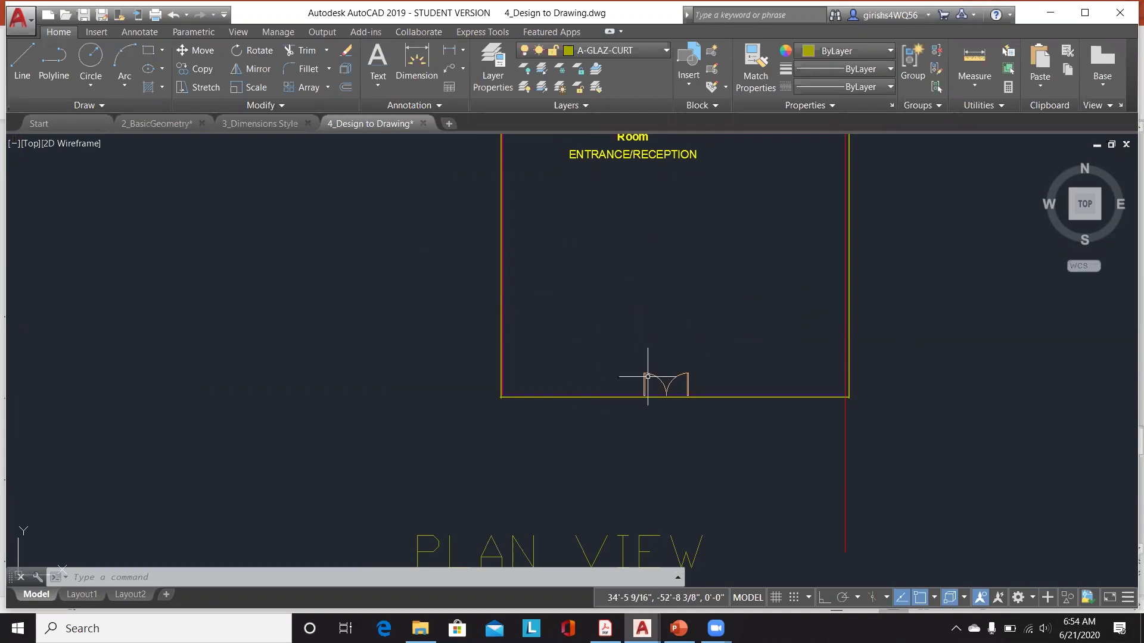
left_click(665, 393)
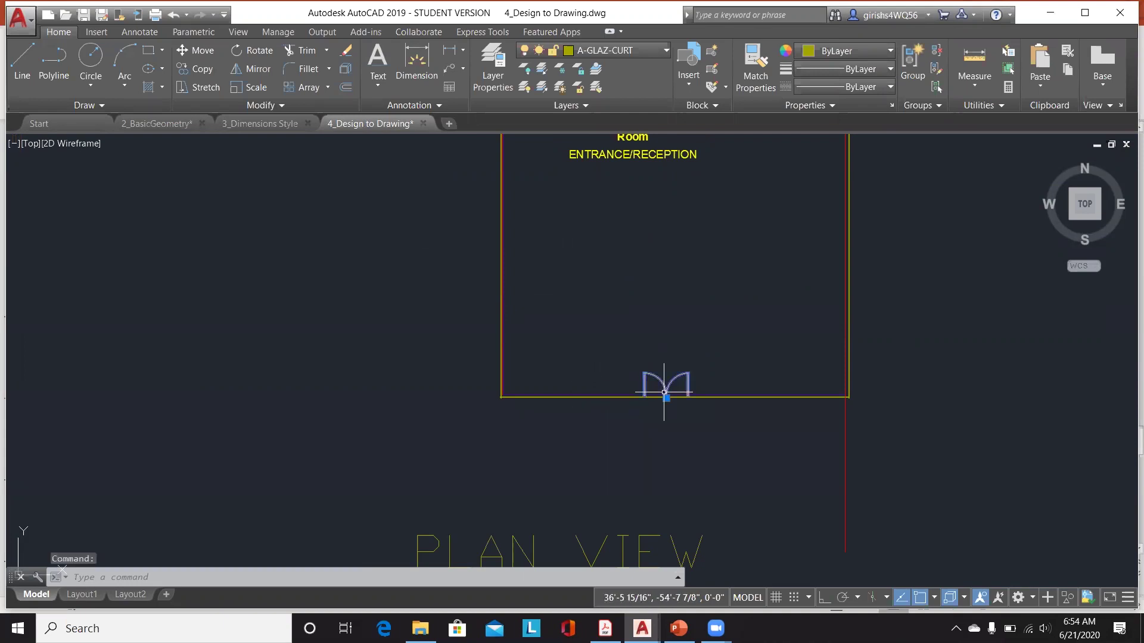
scroll(663, 388, "down", 4)
scroll(791, 230, "up", 6)
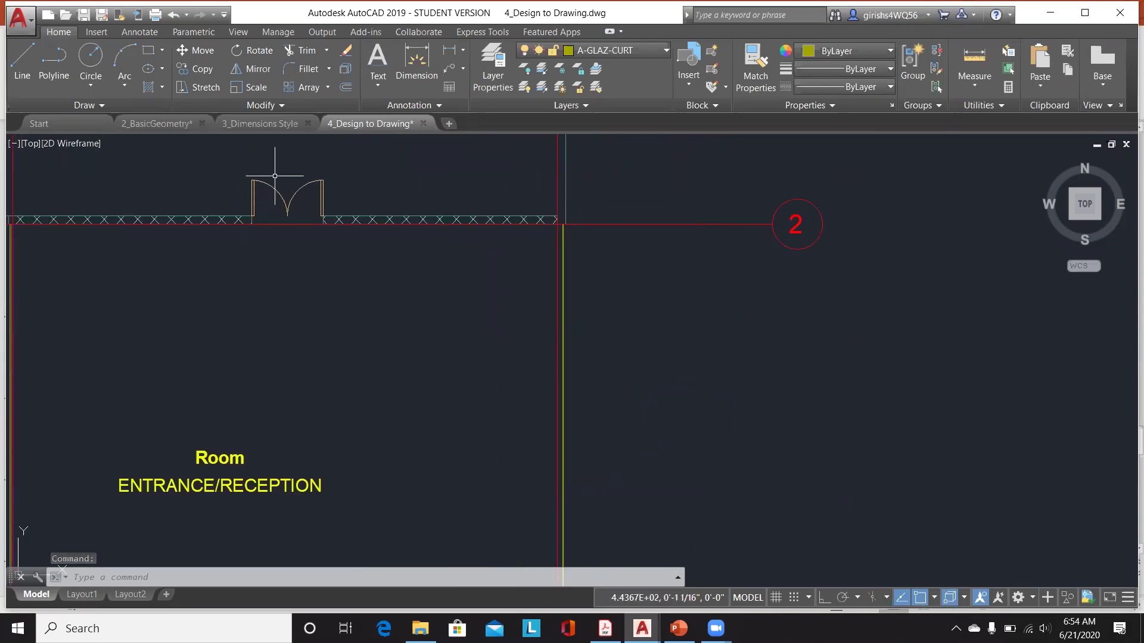
scroll(274, 176, "down", 5)
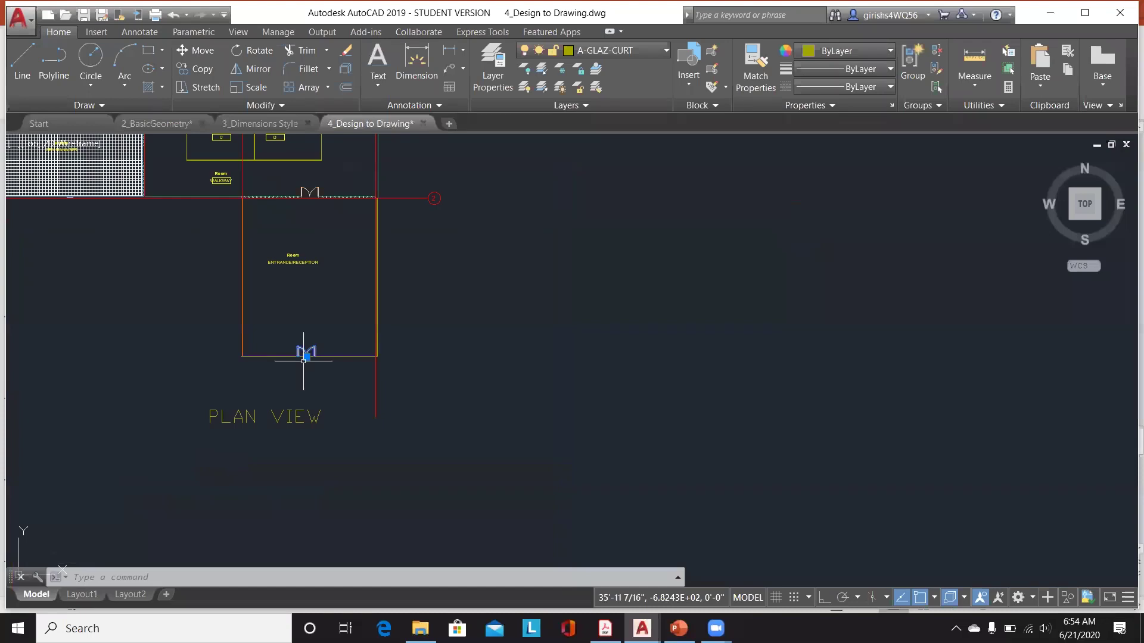
scroll(304, 361, "up", 5)
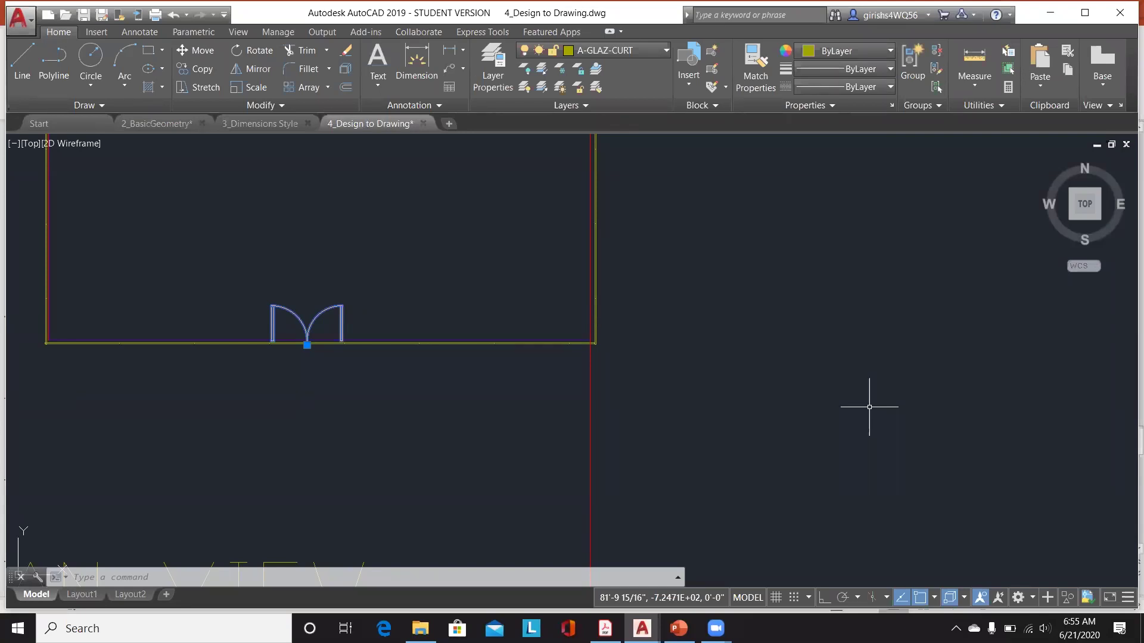
scroll(889, 366, "down", 2)
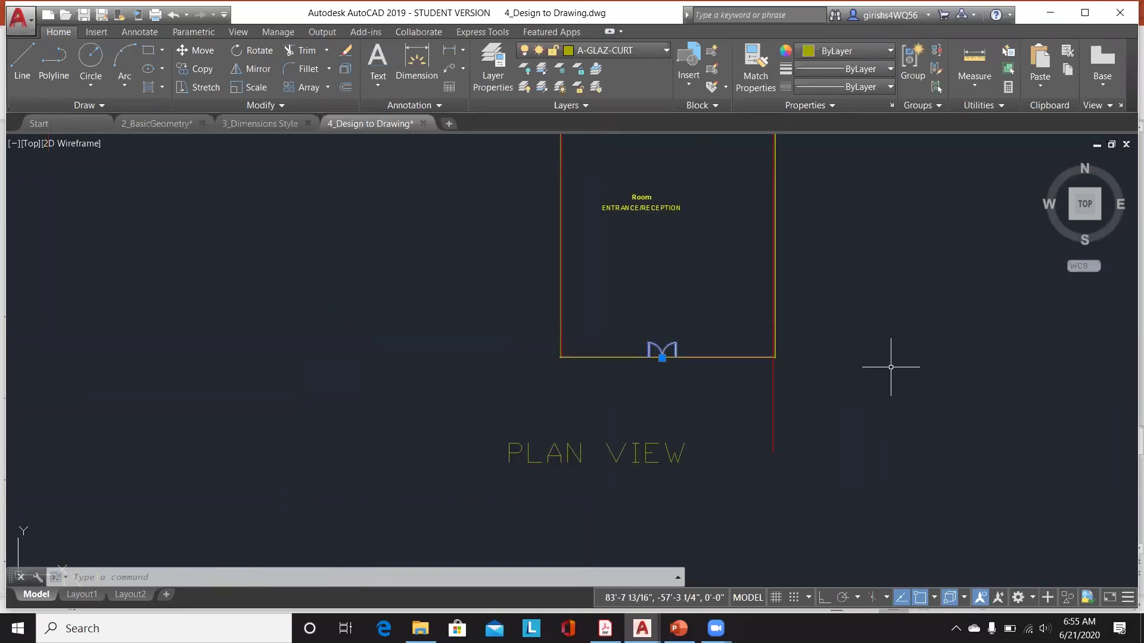
scroll(890, 367, "down", 3)
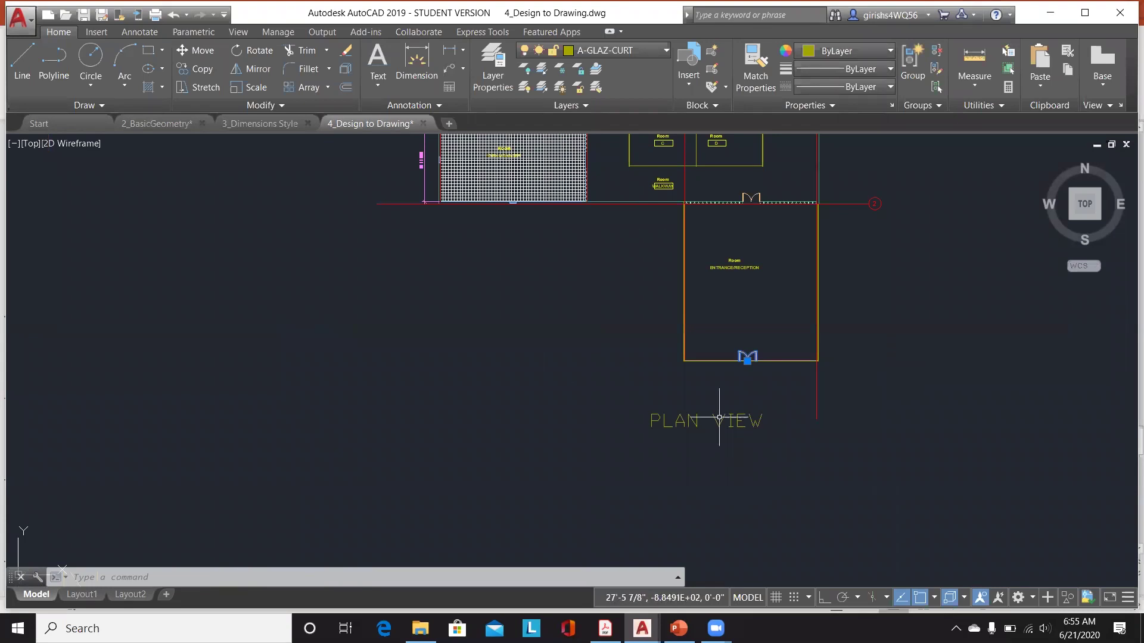
scroll(719, 417, "down", 2)
scroll(778, 315, "down", 2)
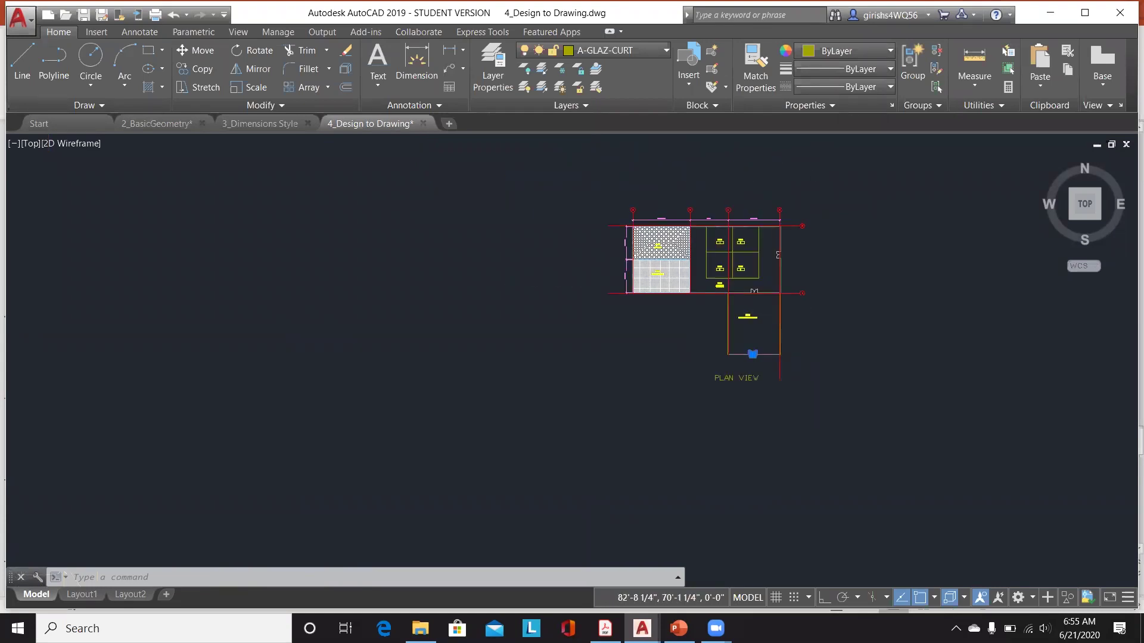
Switch to the CAD Workshop Day 1 presentation in PowerPoint and start the slide show from the Day 2 slide.
scroll(809, 205, "up", 4)
mouse_move(677, 623)
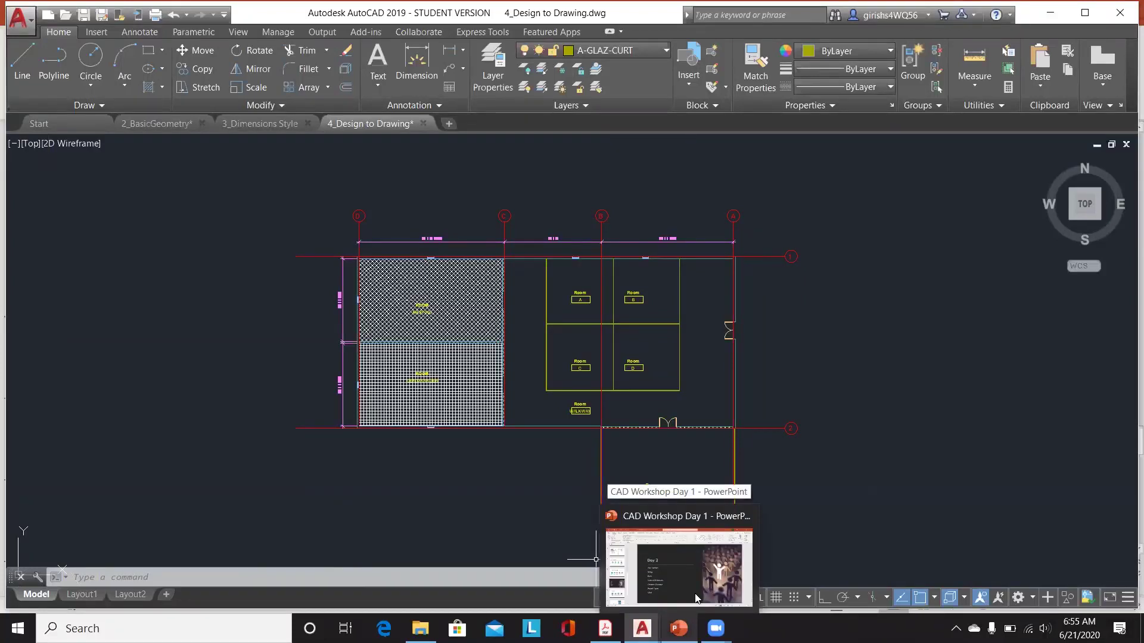
left_click(695, 598)
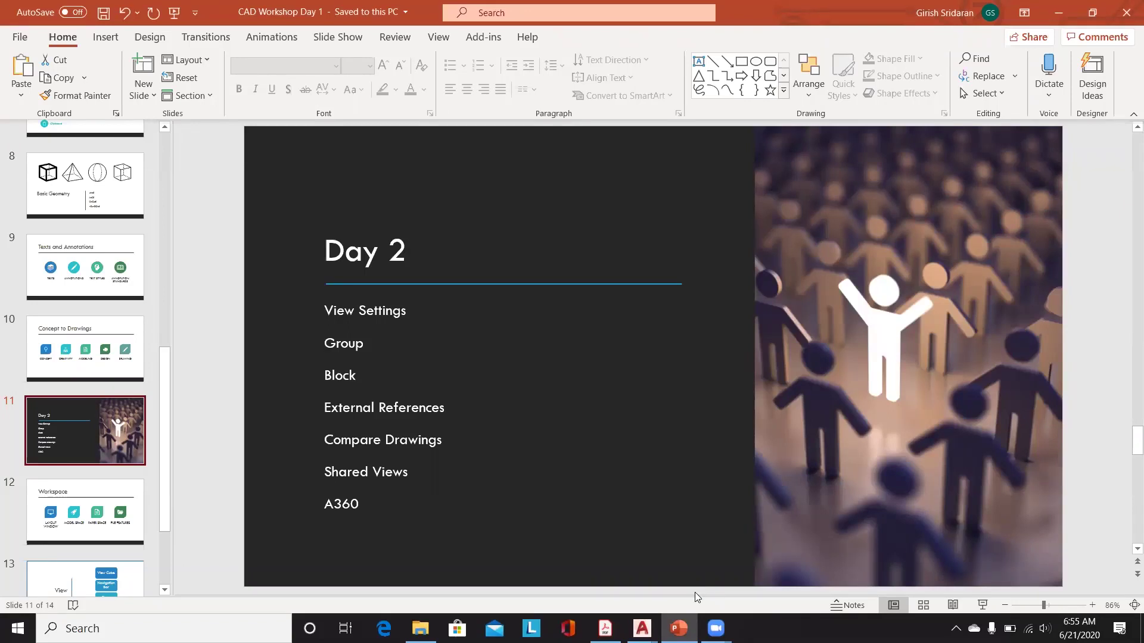
left_click(981, 605)
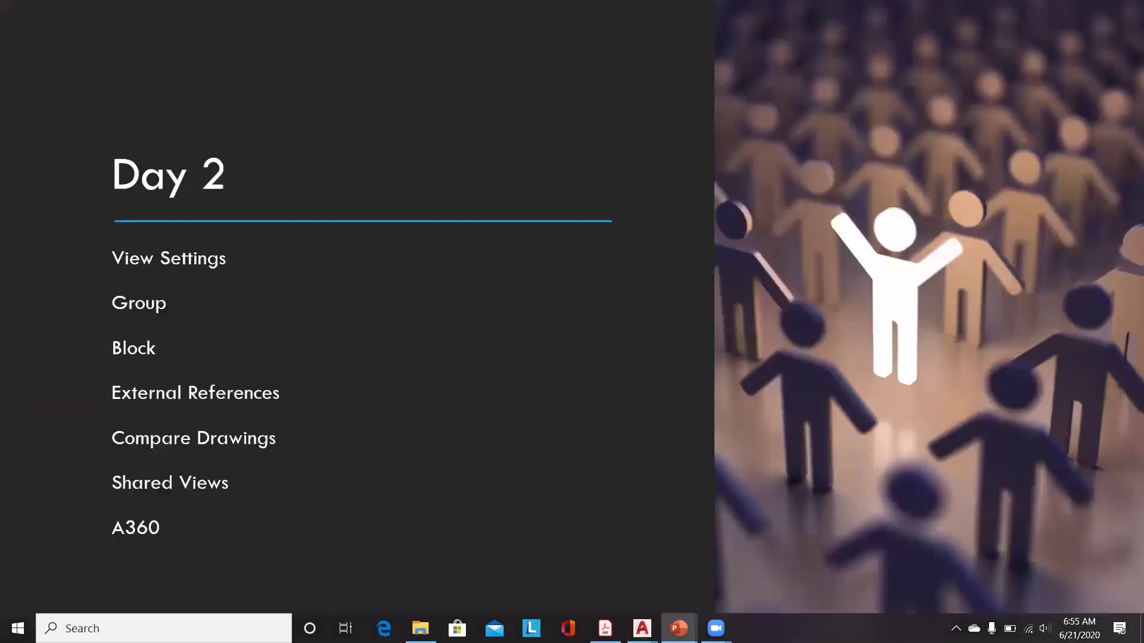
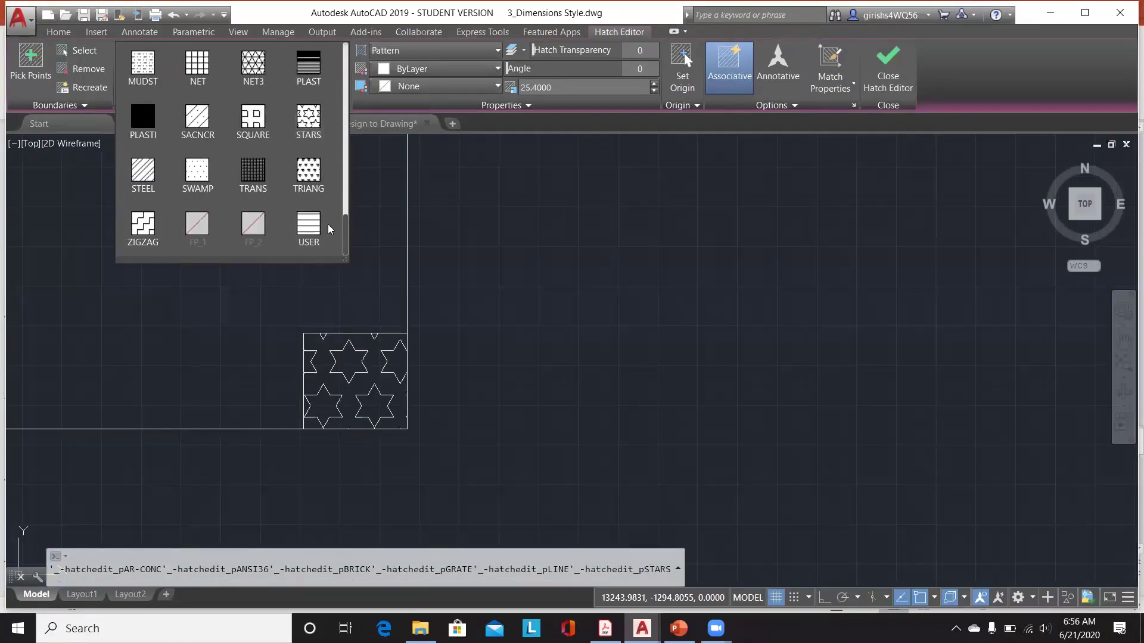
Change the hatch in the large rectangle's lower-right corner square to the AR-CONC pattern.
scroll(327, 206, "up", 15)
scroll(326, 206, "down", 1)
scroll(326, 206, "up", 3)
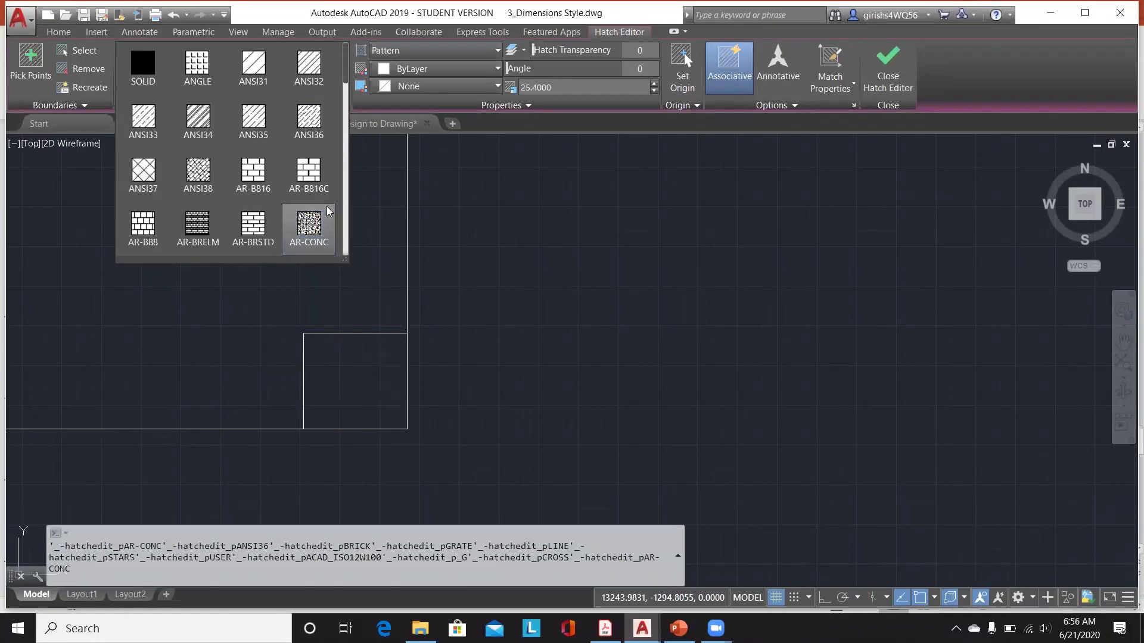
left_click(309, 244)
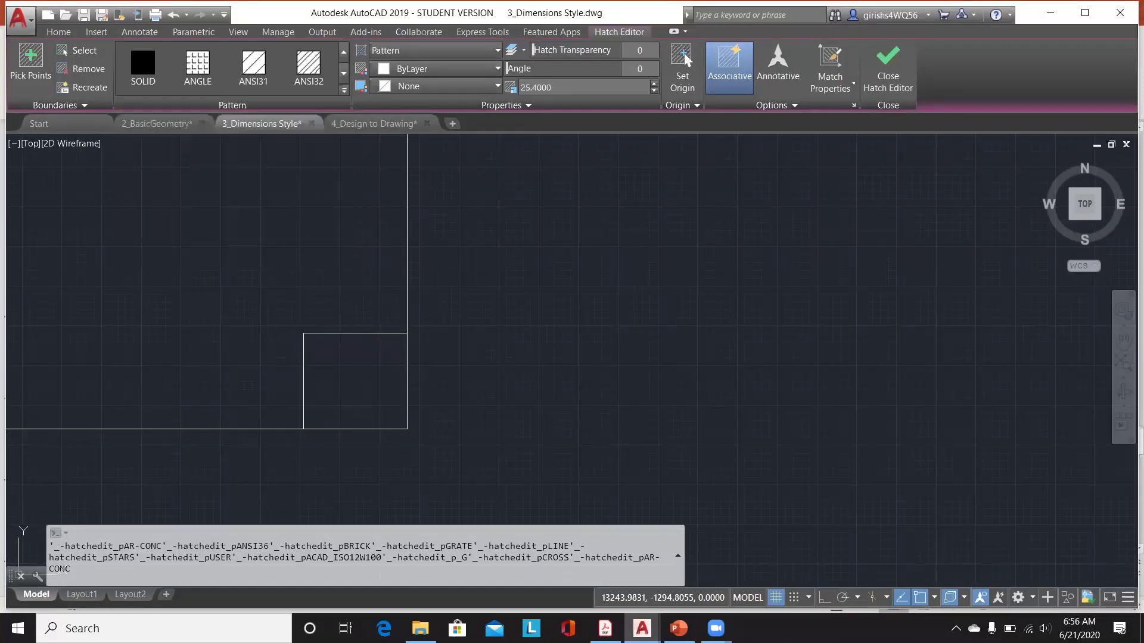
left_click(341, 372)
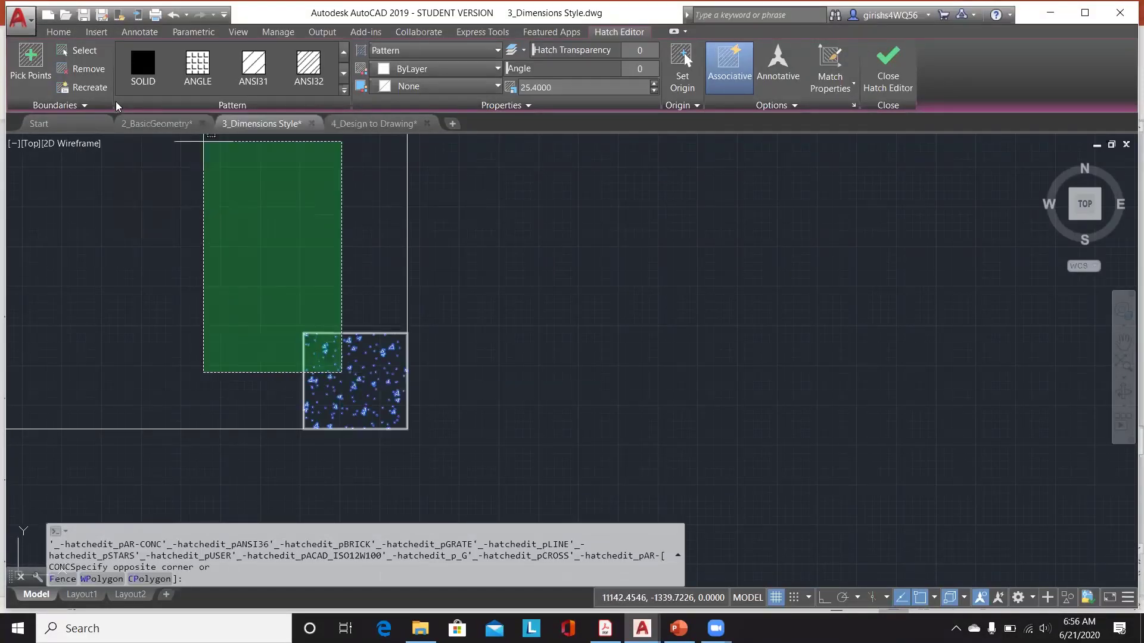
left_click(333, 280)
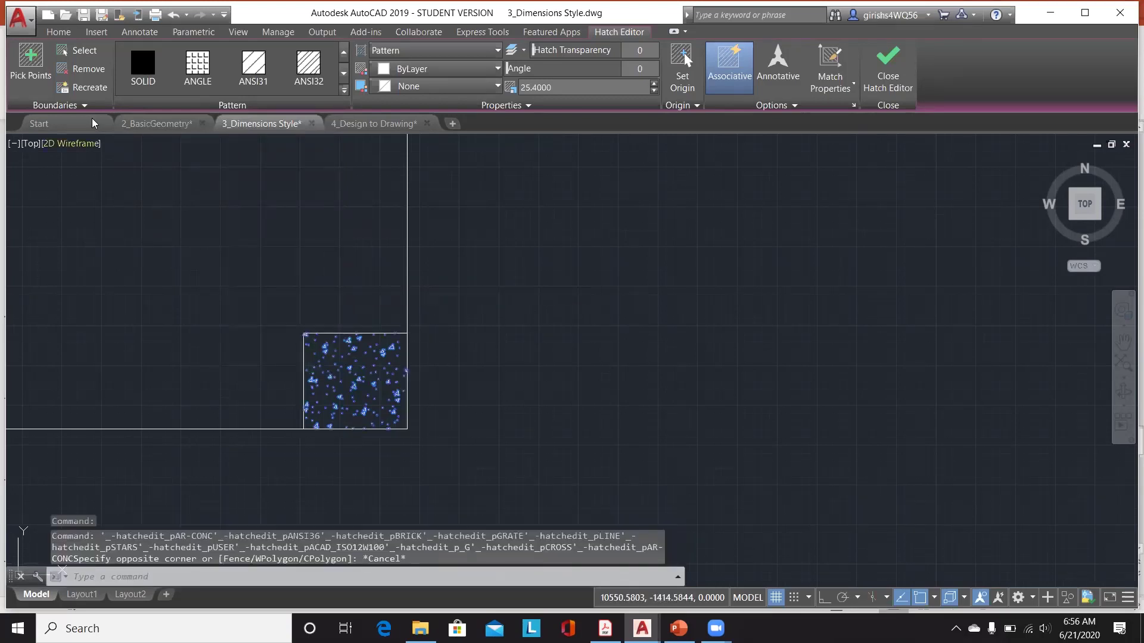
Try to remove the boundary of the AR-CONC hatch in the lower-right corner square.
left_click(88, 69)
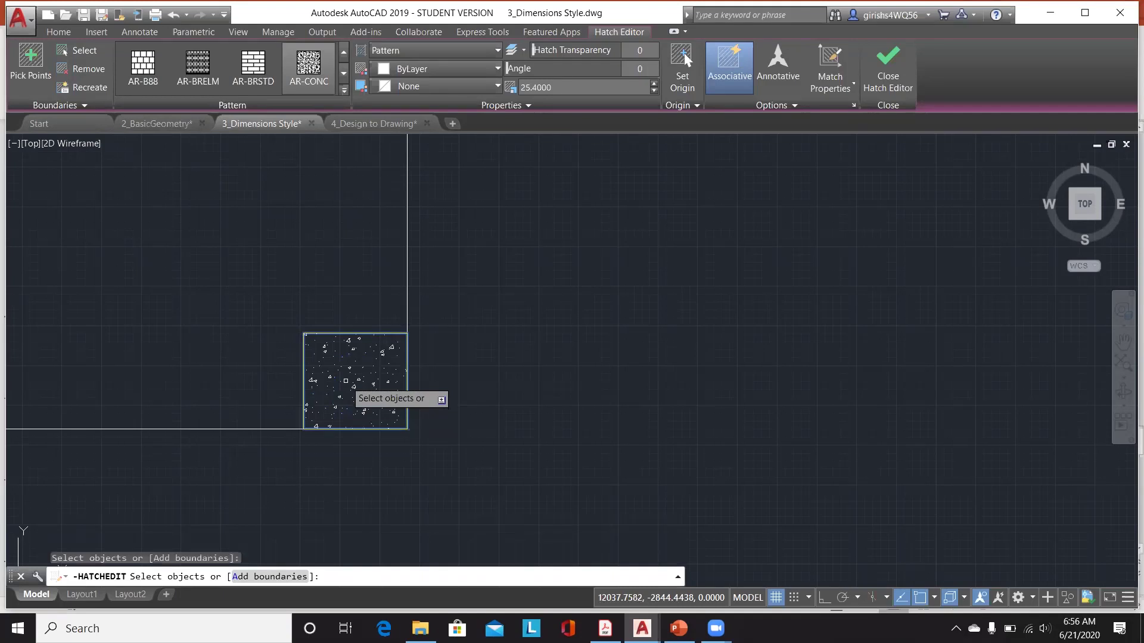
left_click(302, 365)
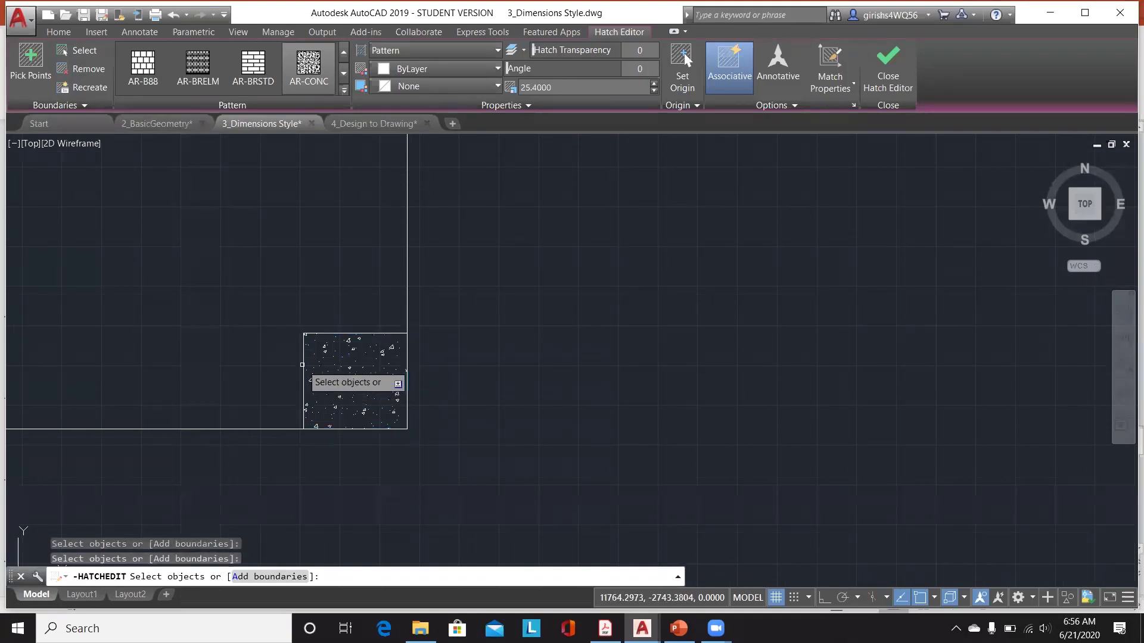
left_click(308, 361)
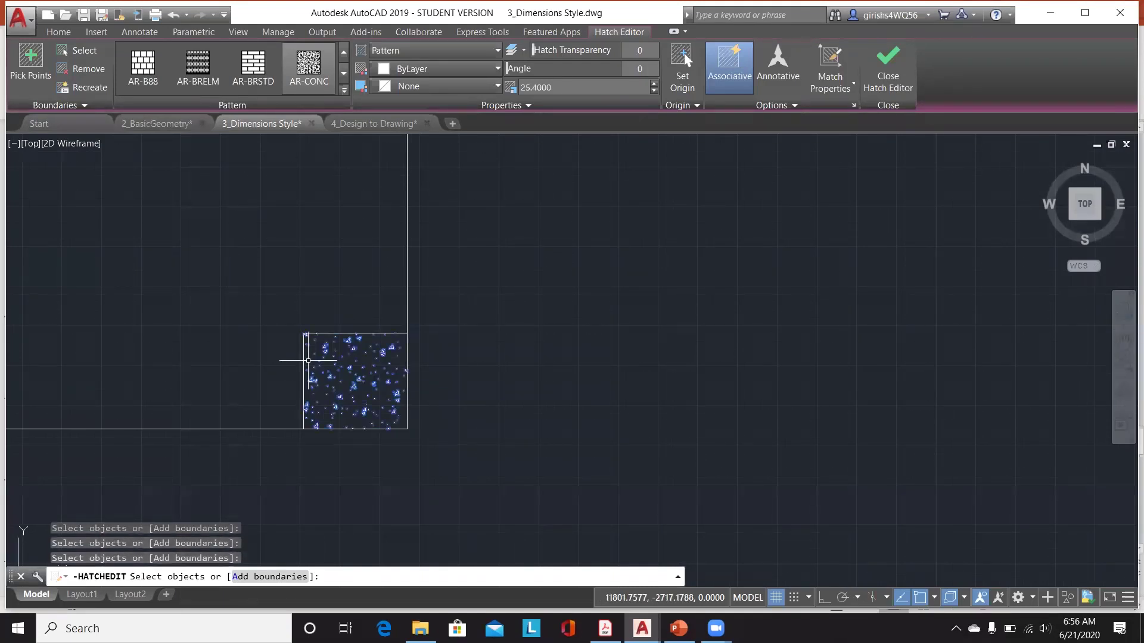
key("Escape")
Delete the AR-CONC hatch from the large rectangle's lower-right corner square.
left_click(310, 359)
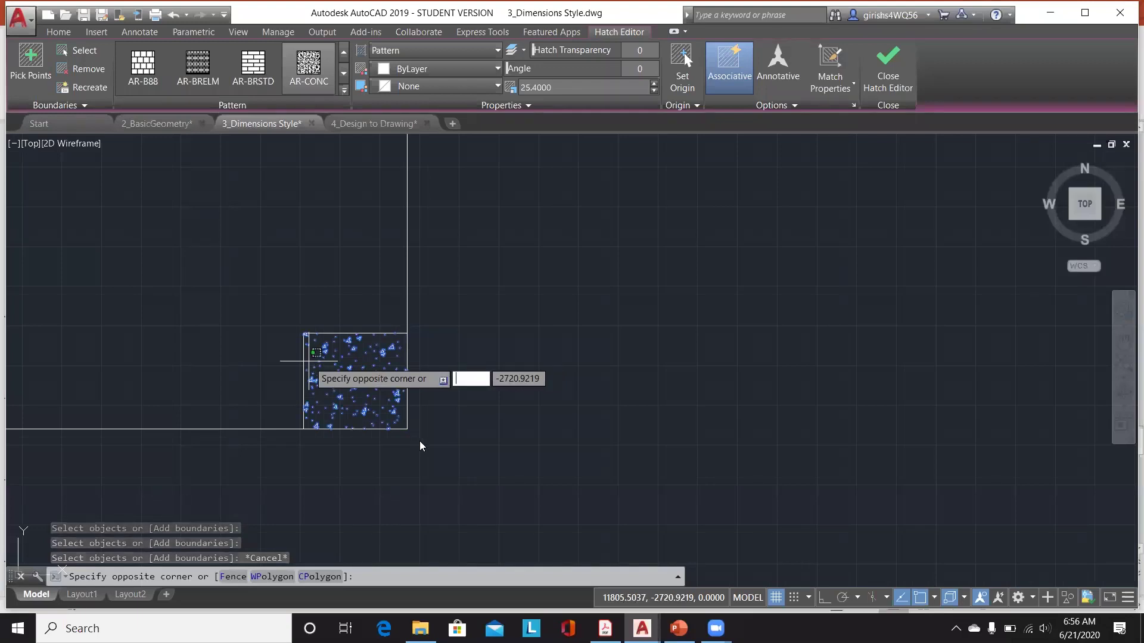
key("Escape")
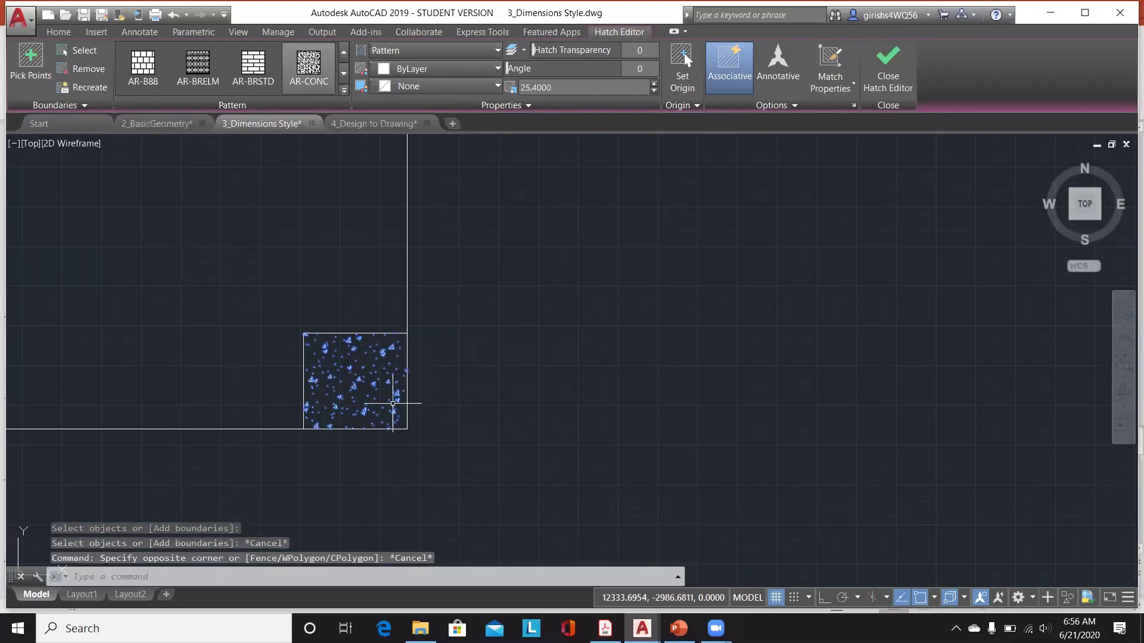
key("Delete")
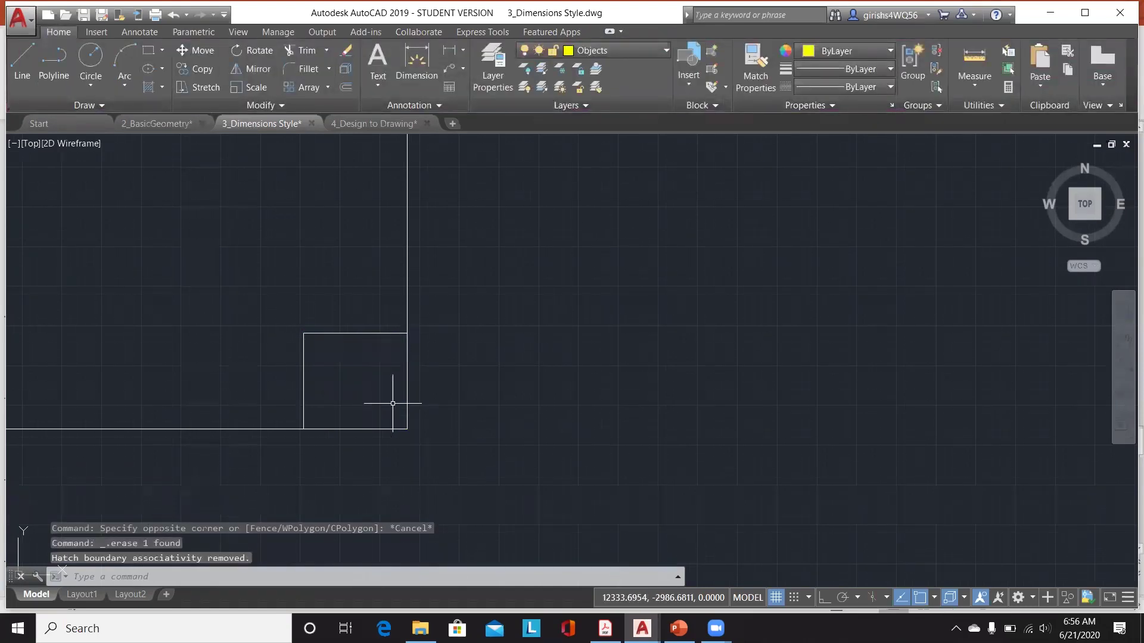
Try to remove the boundary of the AR-CONC hatch in the yellow square near the origin.
scroll(554, 345, "down", 2)
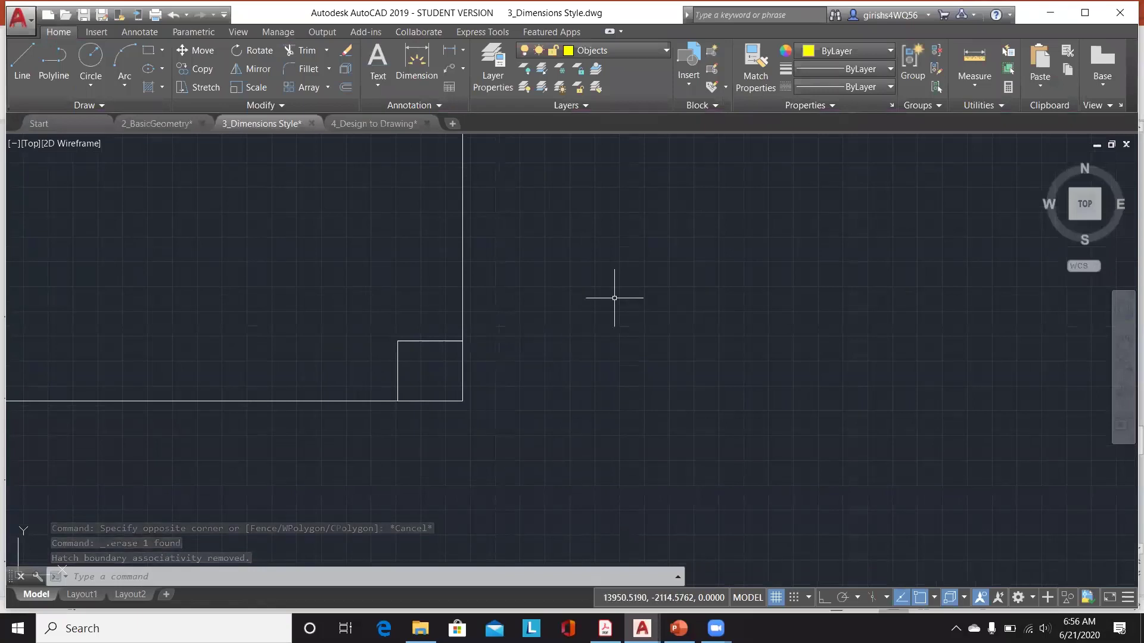
scroll(614, 298, "down", 6)
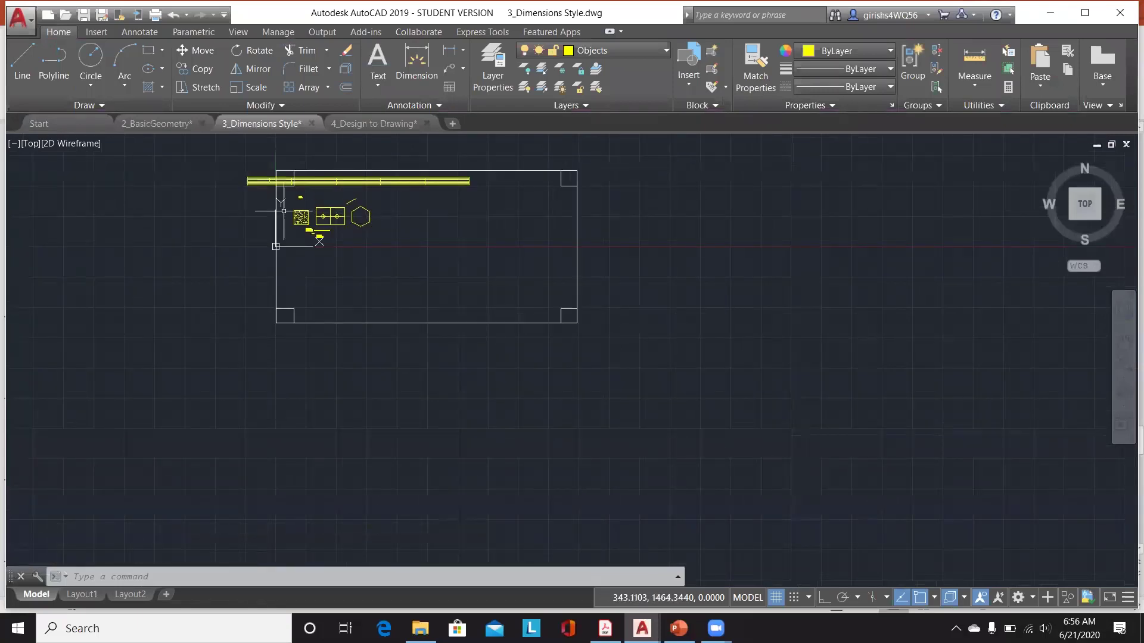
scroll(284, 211, "up", 7)
left_click(350, 224)
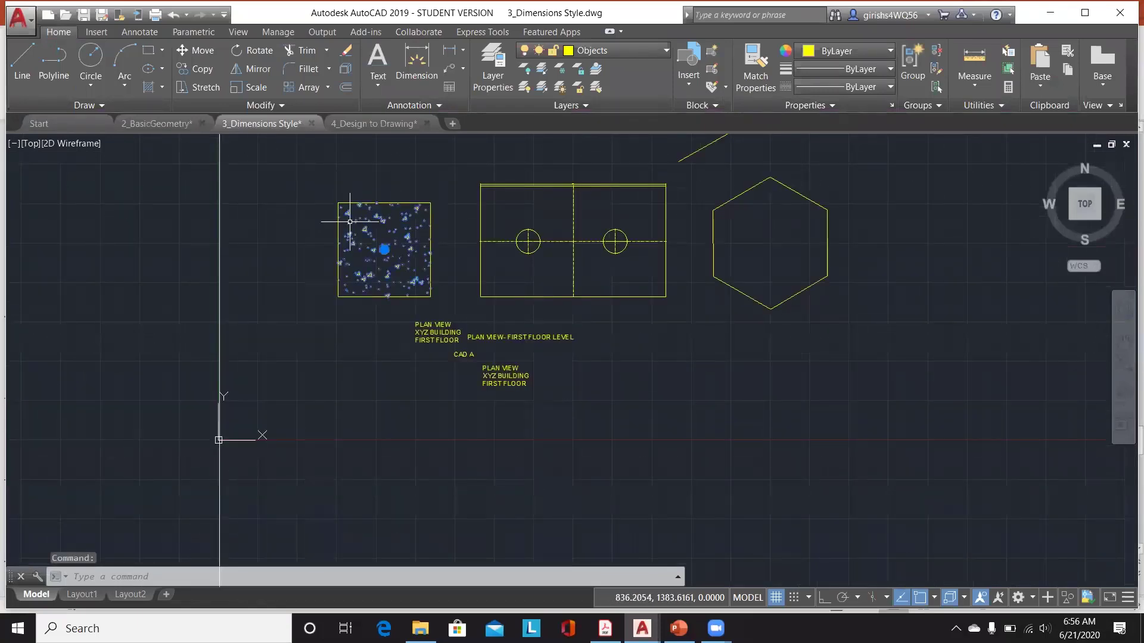
left_click(84, 69)
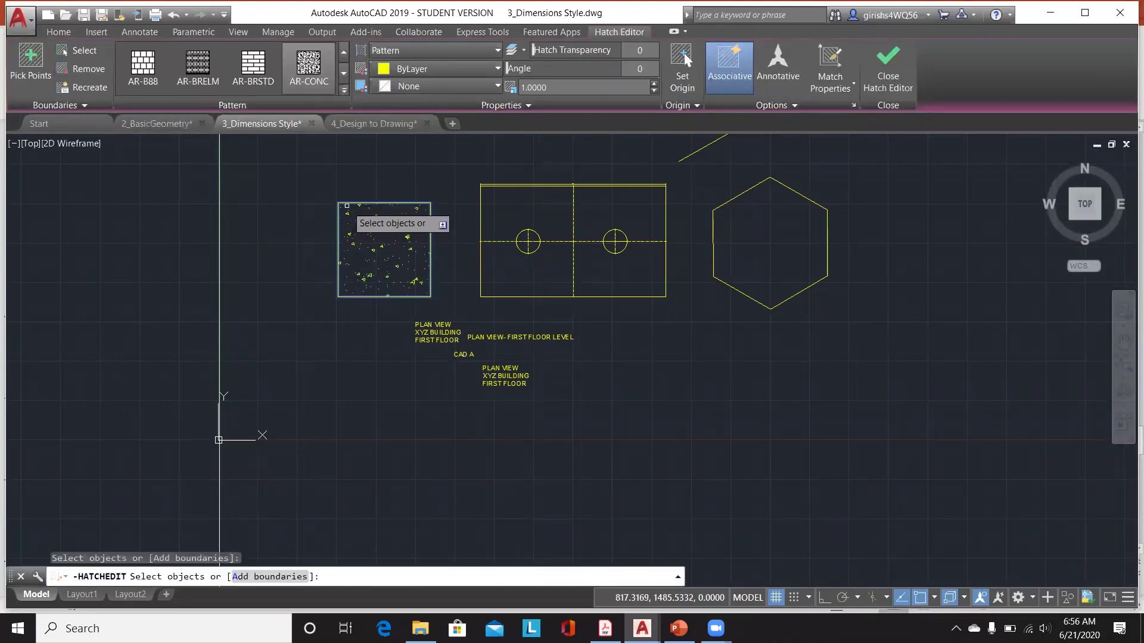
left_click(354, 198)
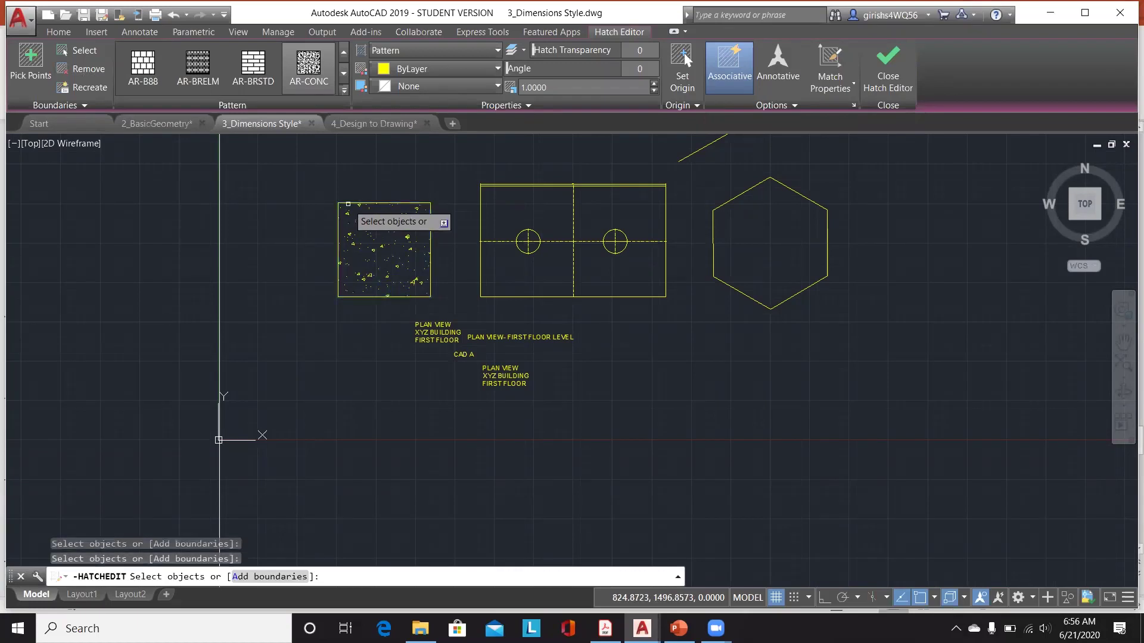
left_click(349, 203)
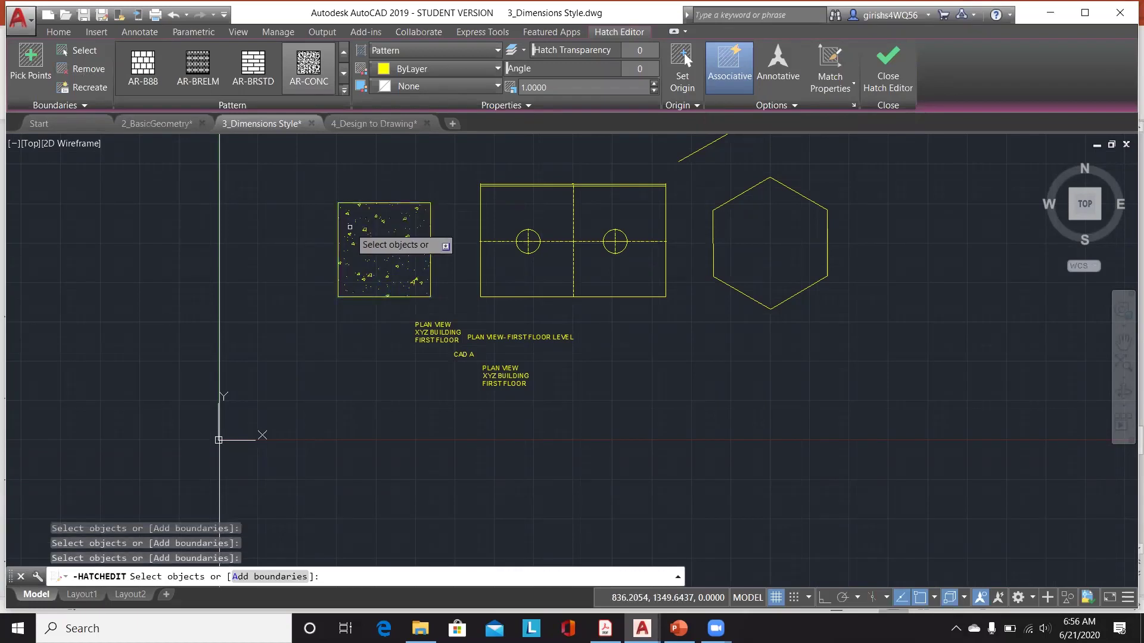
left_click(355, 197)
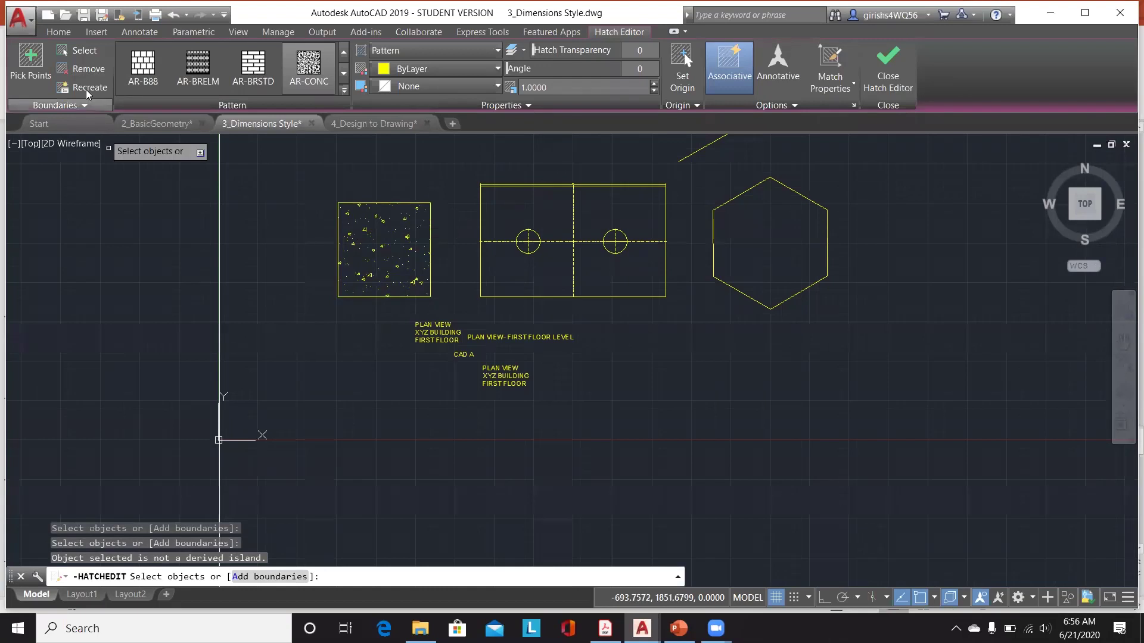
Try to recreate the yellow square's hatch boundary as a region without reassociating the hatch.
left_click(69, 85)
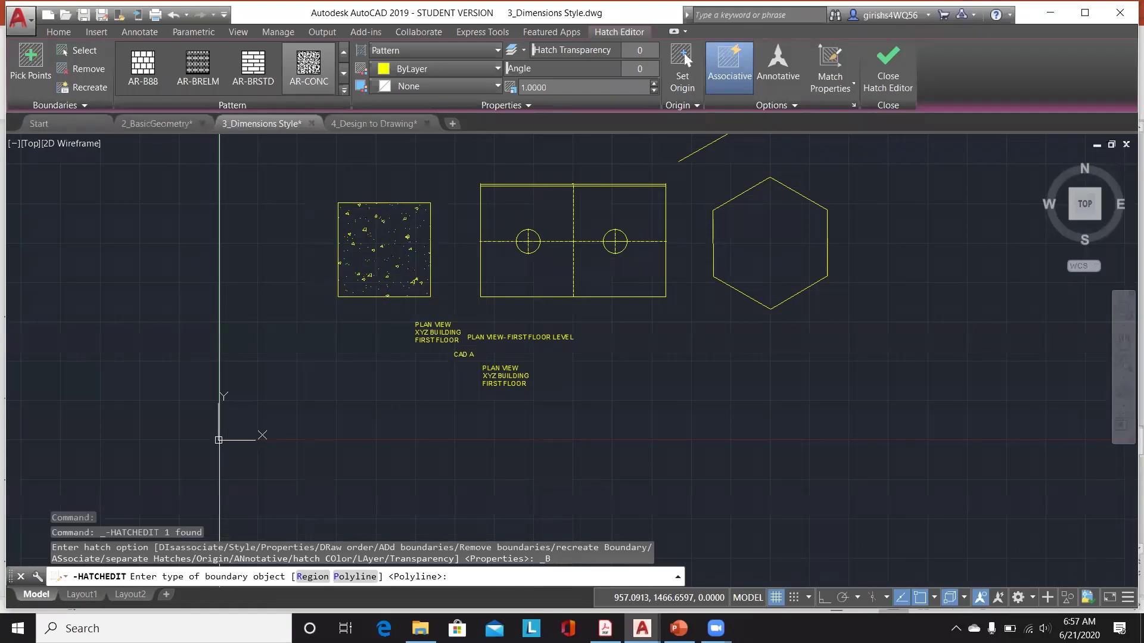
type("R")
key("Return")
key("Escape")
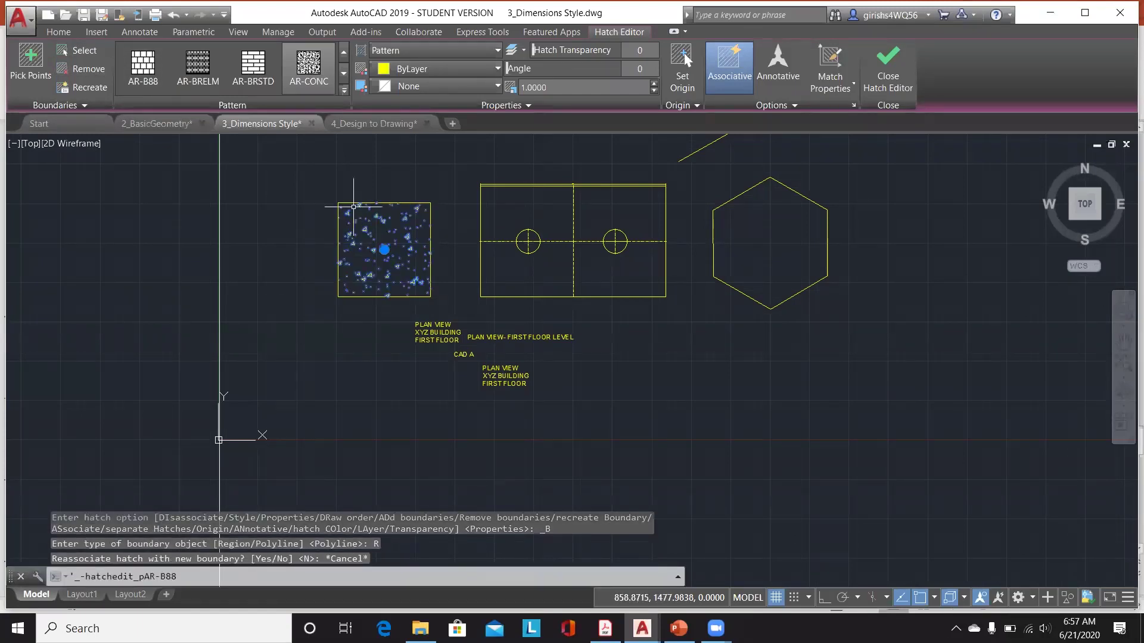
Move the AR-CONC hatch from the yellow square to the centre of the hexagon and delete it there.
left_click(384, 249)
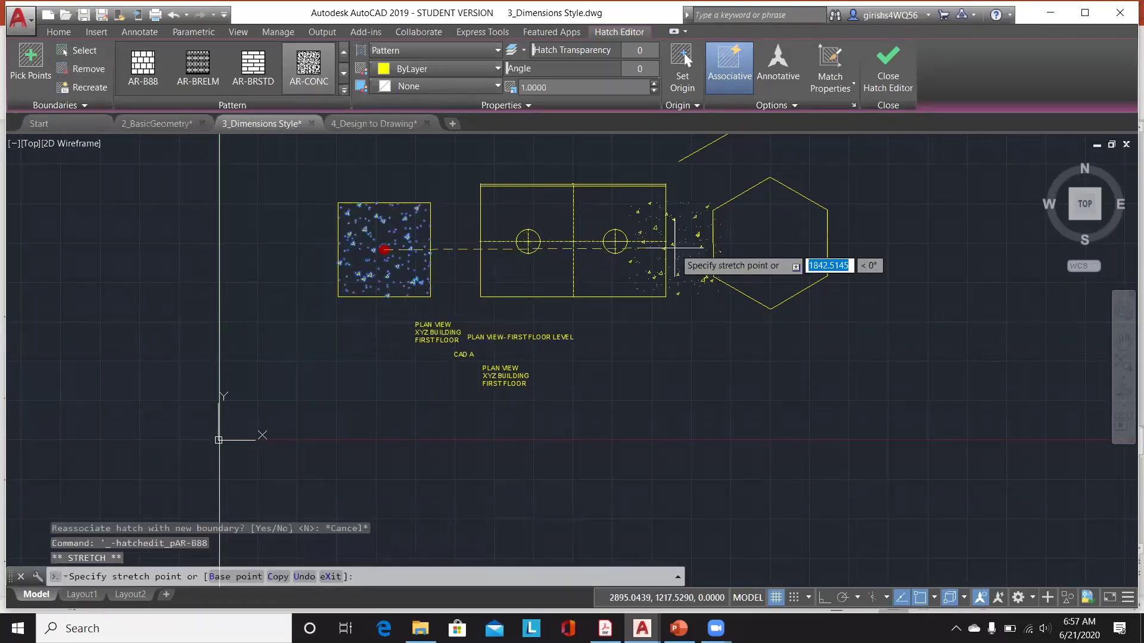
left_click(773, 247)
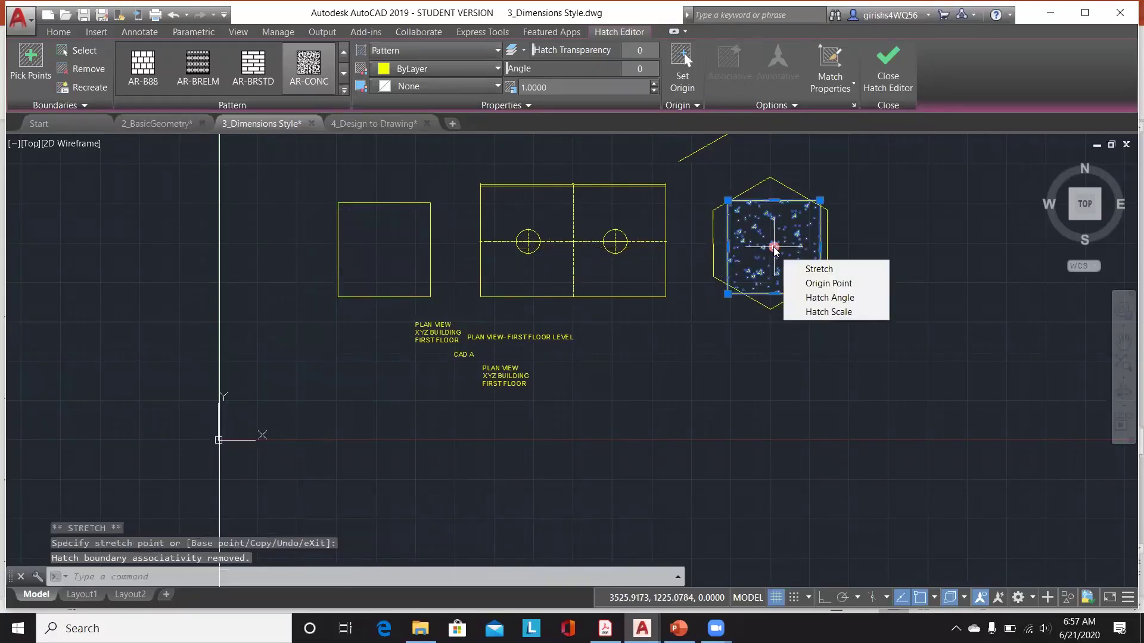
key("Delete")
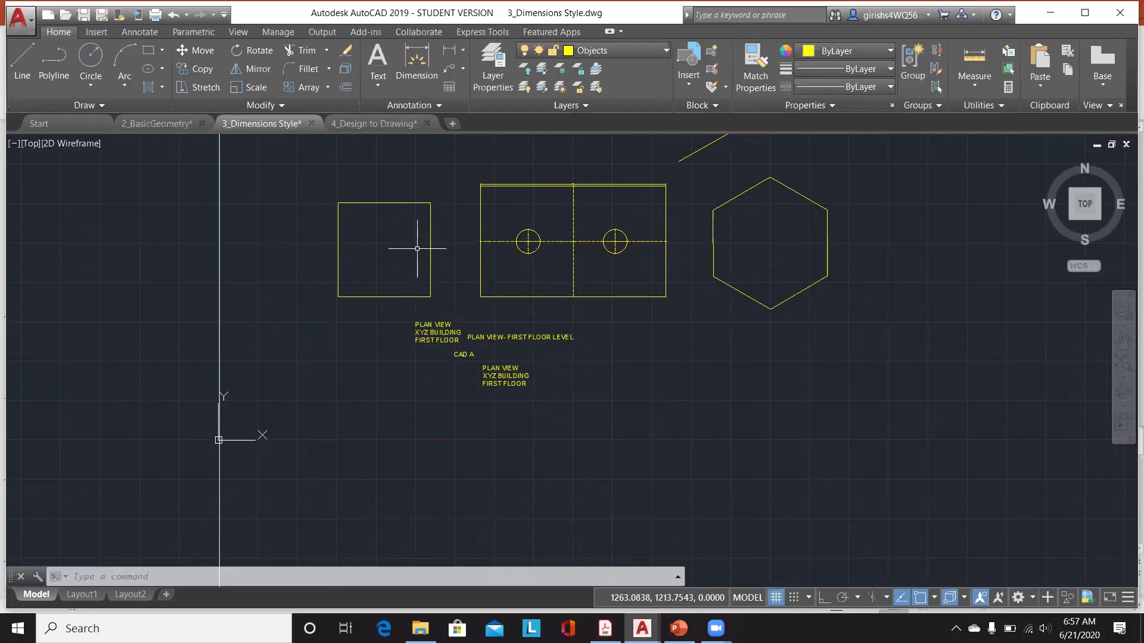
left_click(143, 93)
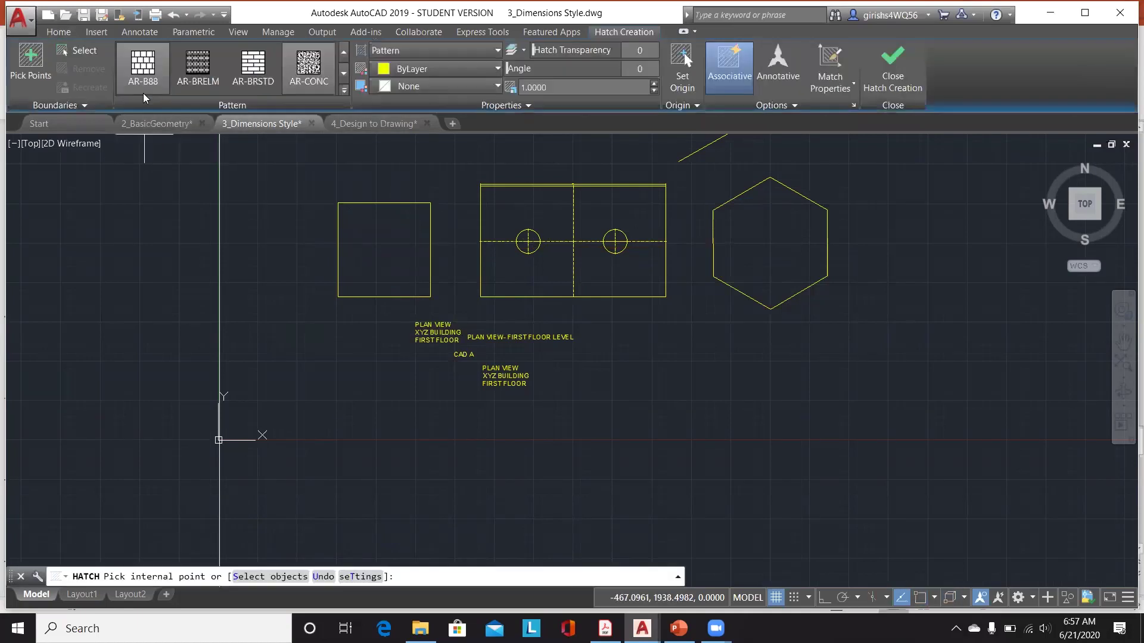
left_click(21, 63)
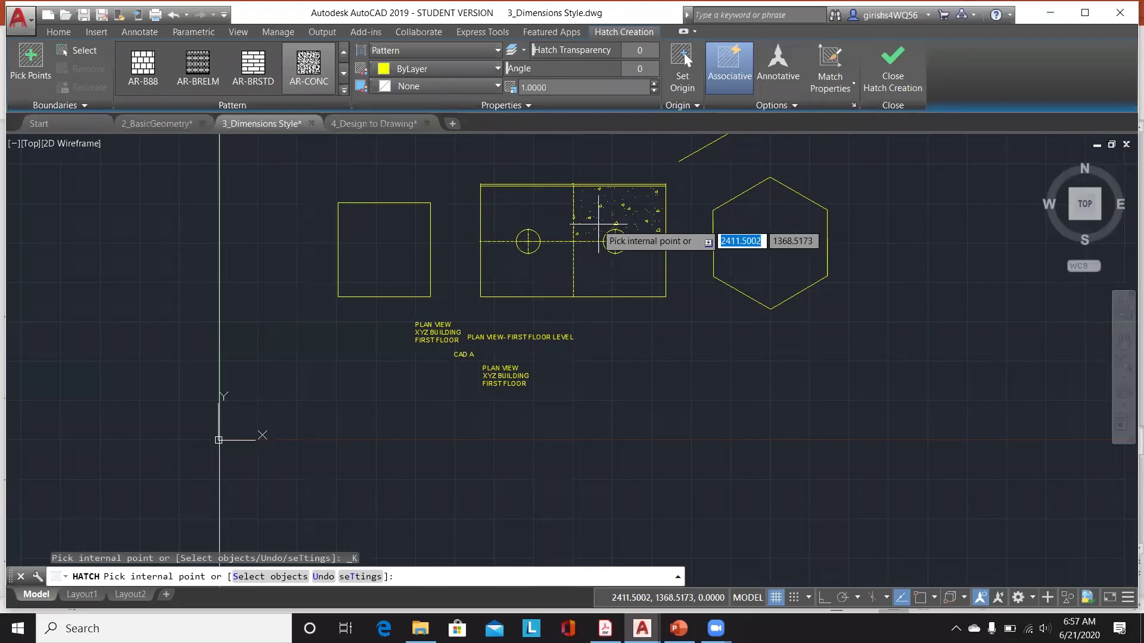
key("Escape")
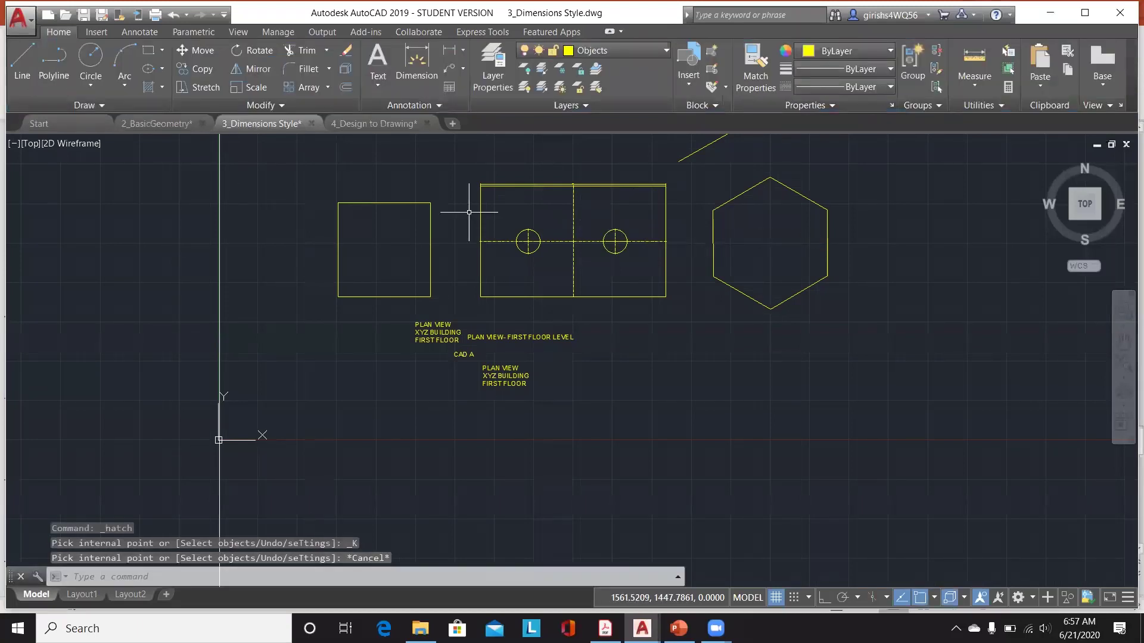
Inspect the large rectangle and its upper-right corner square, and switch to the 2_BasicGeometry drawing.
scroll(546, 280, "down", 6)
scroll(960, 209, "up", 6)
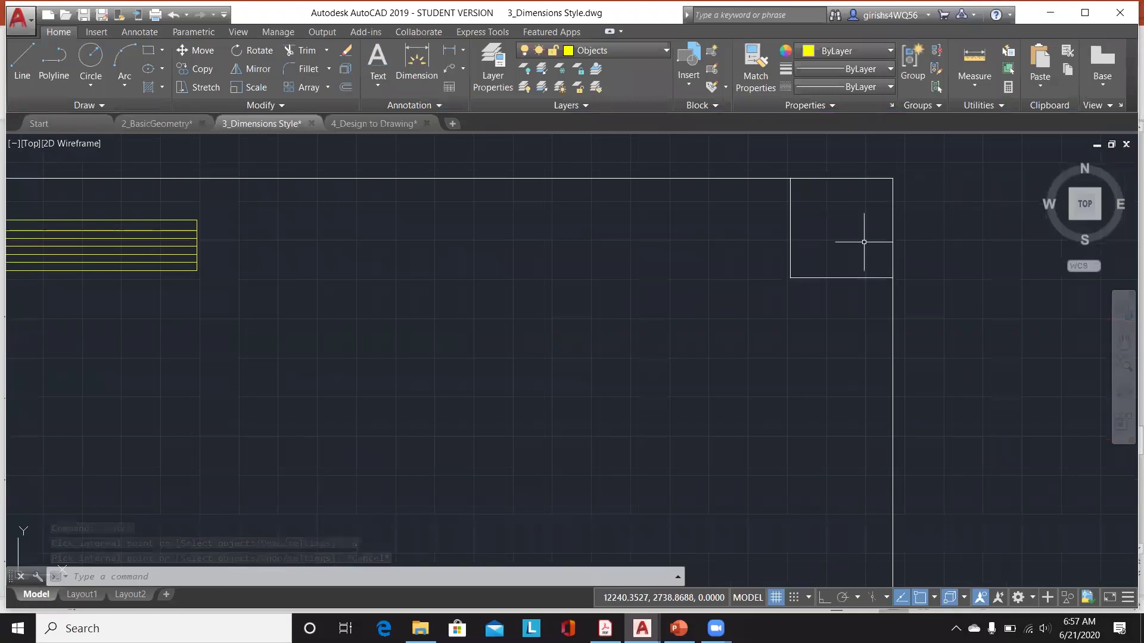
scroll(881, 255, "down", 6)
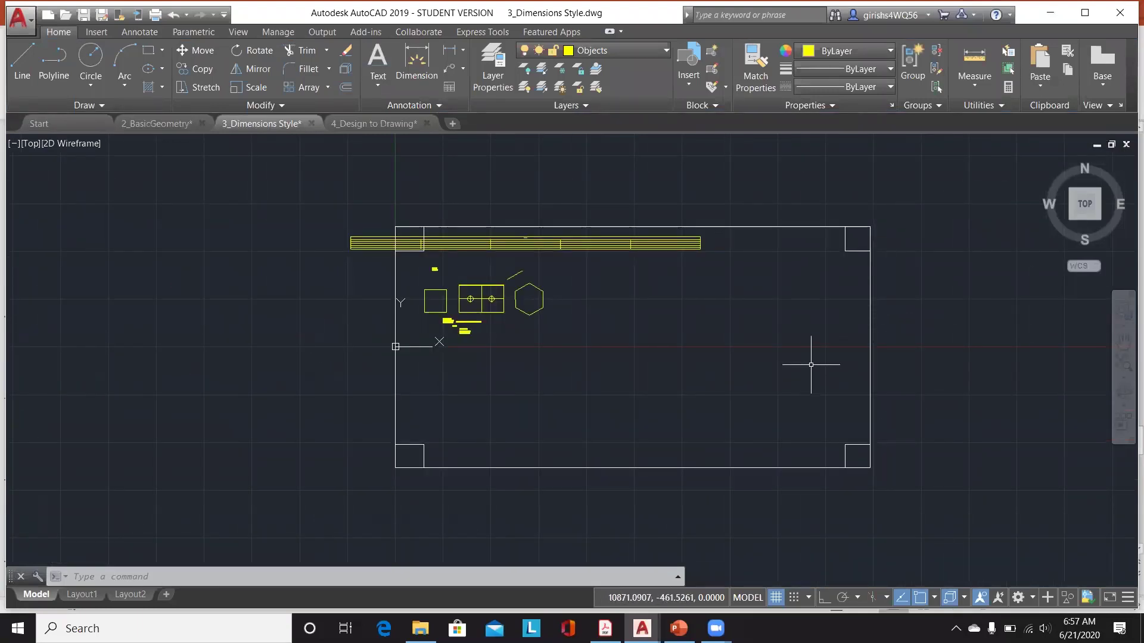
key("Escape")
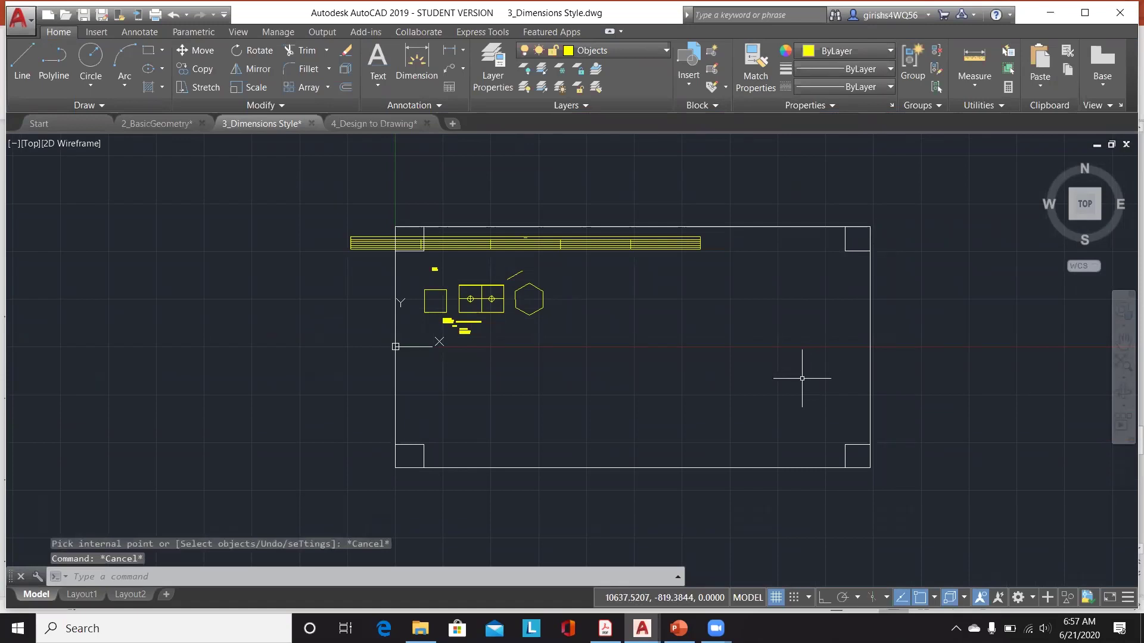
left_click(152, 124)
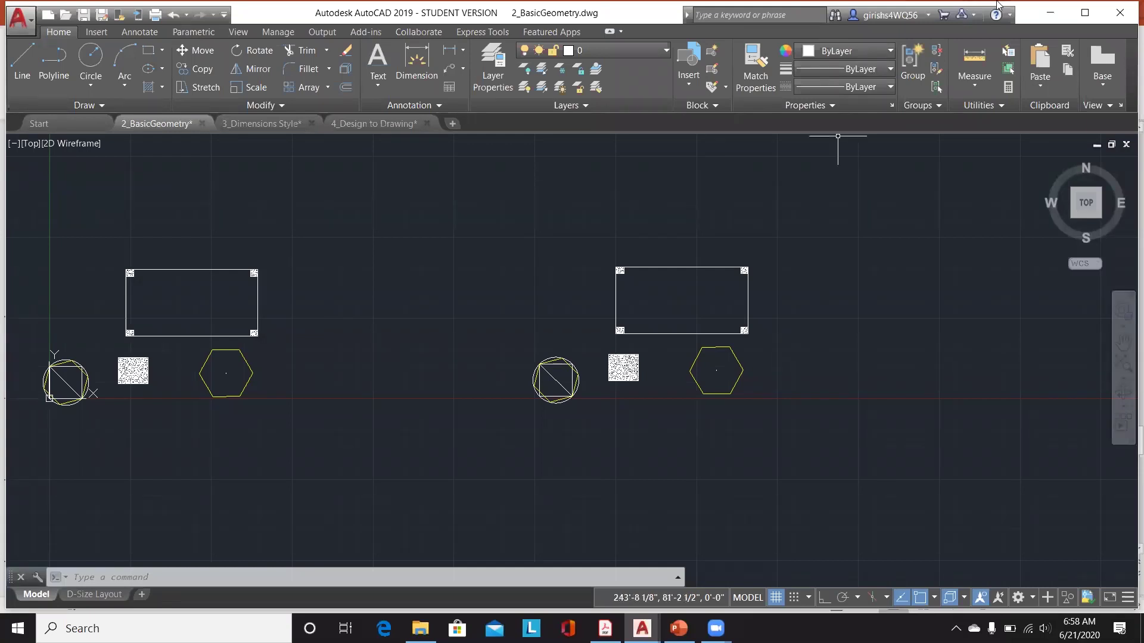
Minimize AutoCAD and PowerPoint to show the desktop.
left_click(1050, 12)
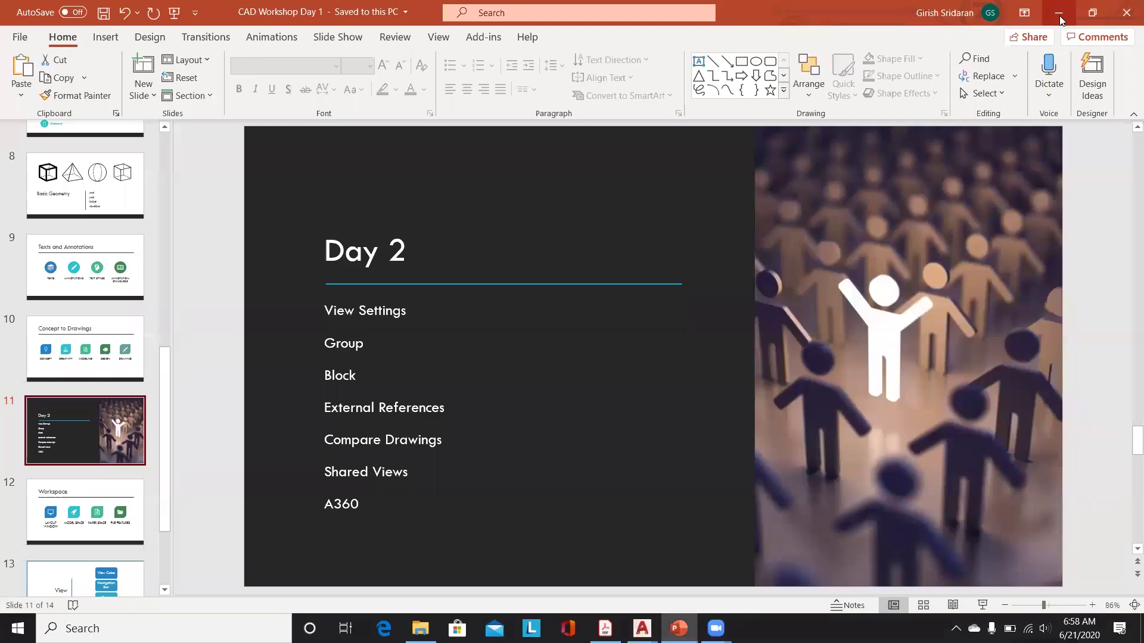
left_click(1055, 15)
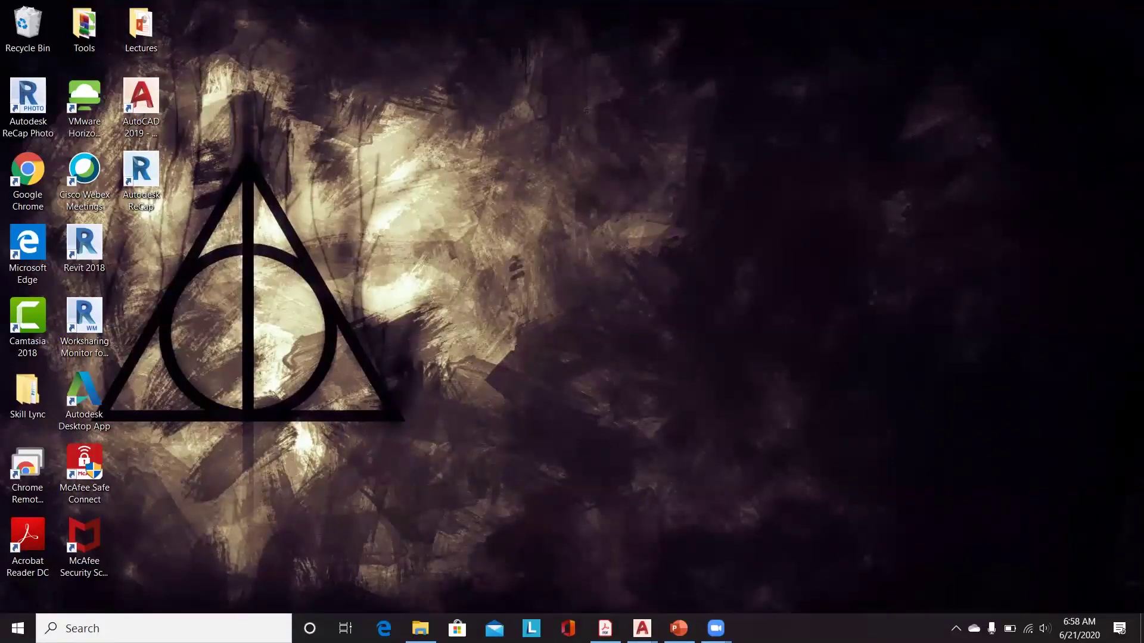
Return to AutoCAD's 4_Design to Drawing and examine the double-door block's base point in the wall opening above the entrance.
mouse_move(642, 628)
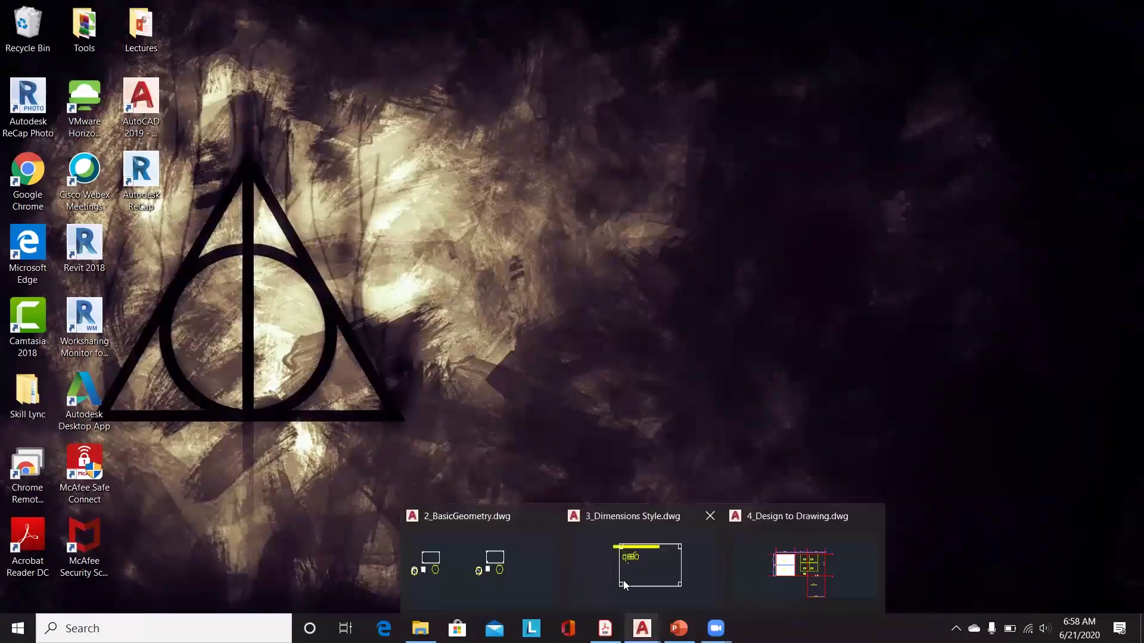
left_click(513, 574)
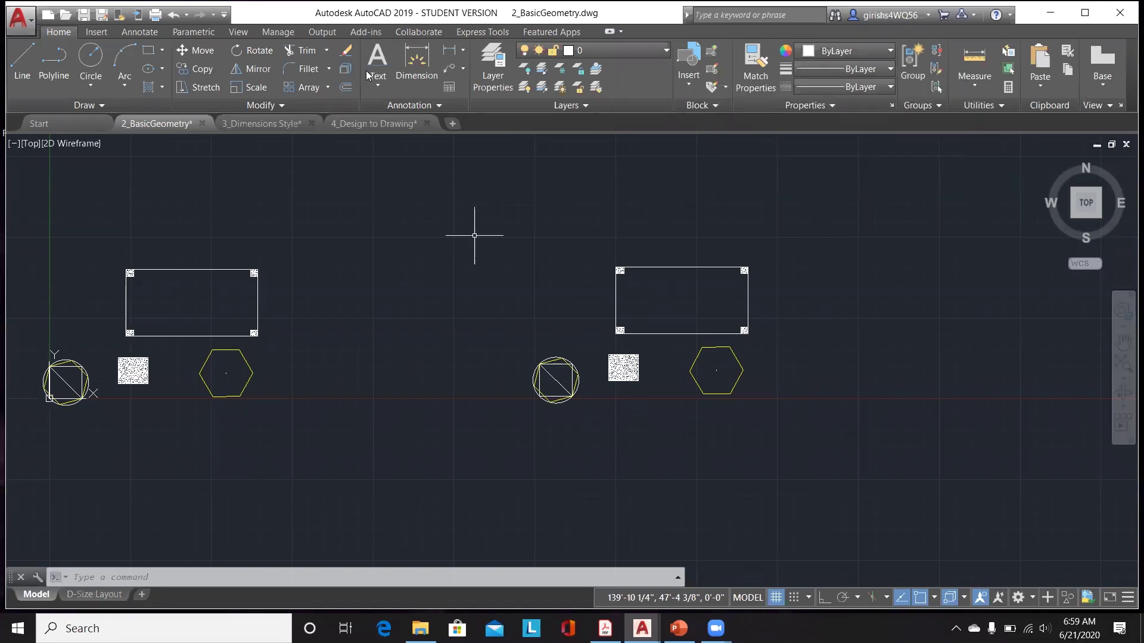
left_click(350, 124)
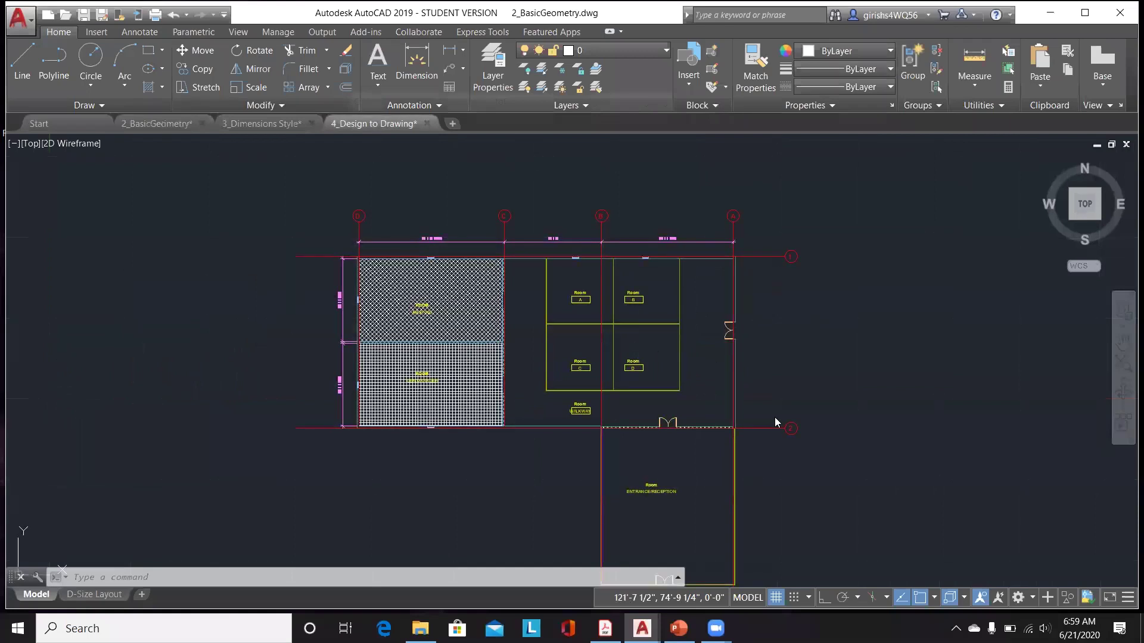
scroll(683, 398, "up", 8)
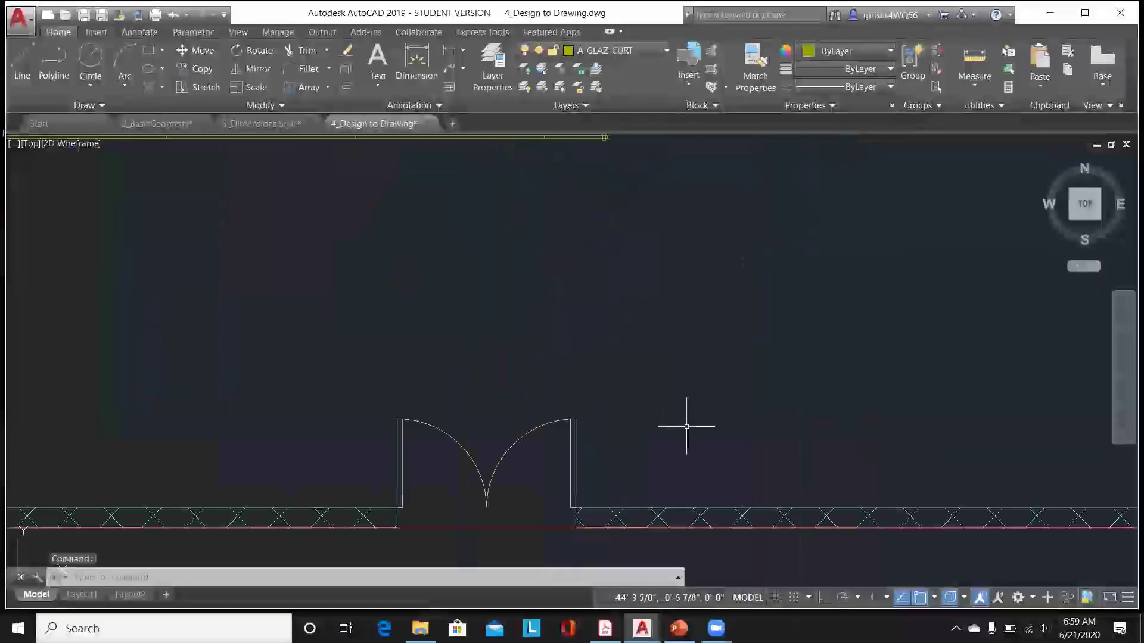
left_click(545, 425)
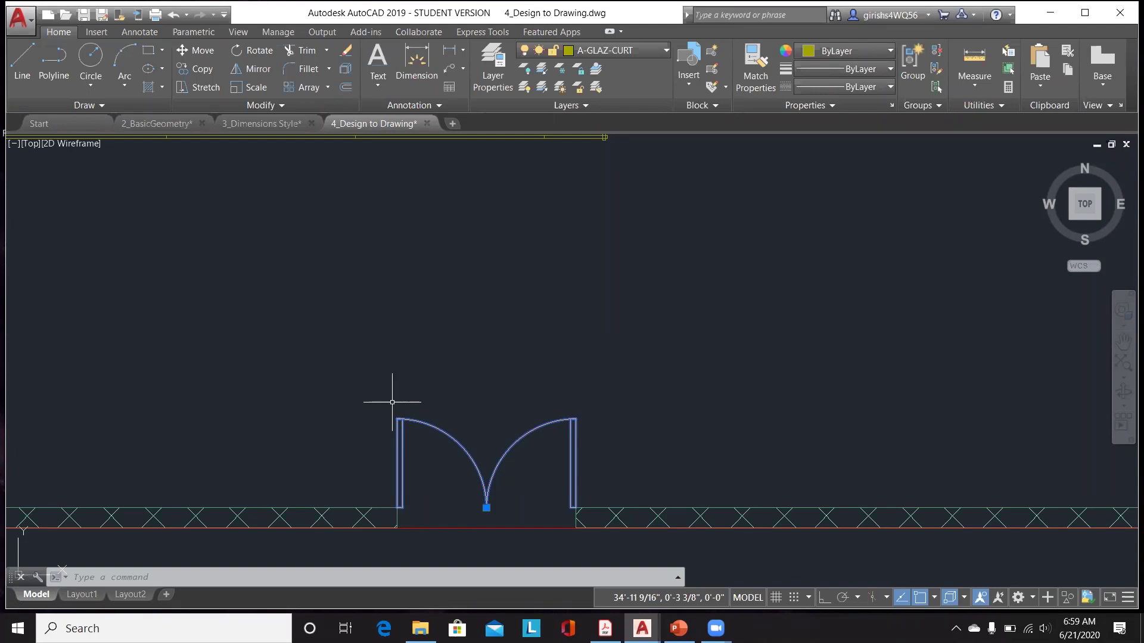
left_click(487, 509)
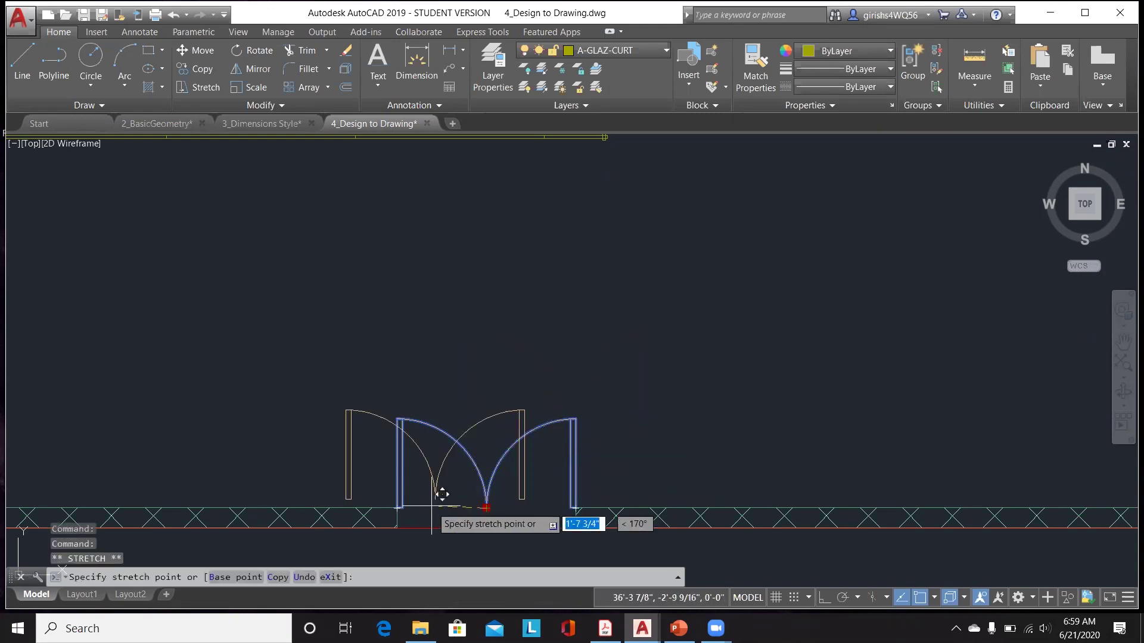
left_click(487, 508)
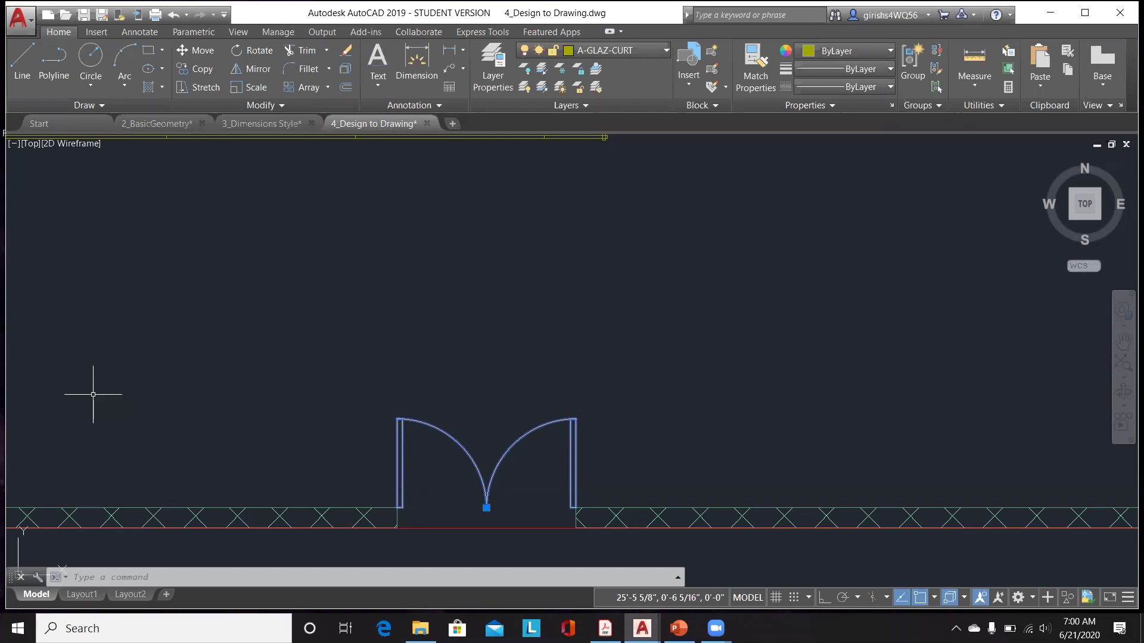
In 3_Dimensions Style, select the large rectangle and view the list of blocks available for insertion.
scroll(319, 444, "down", 6)
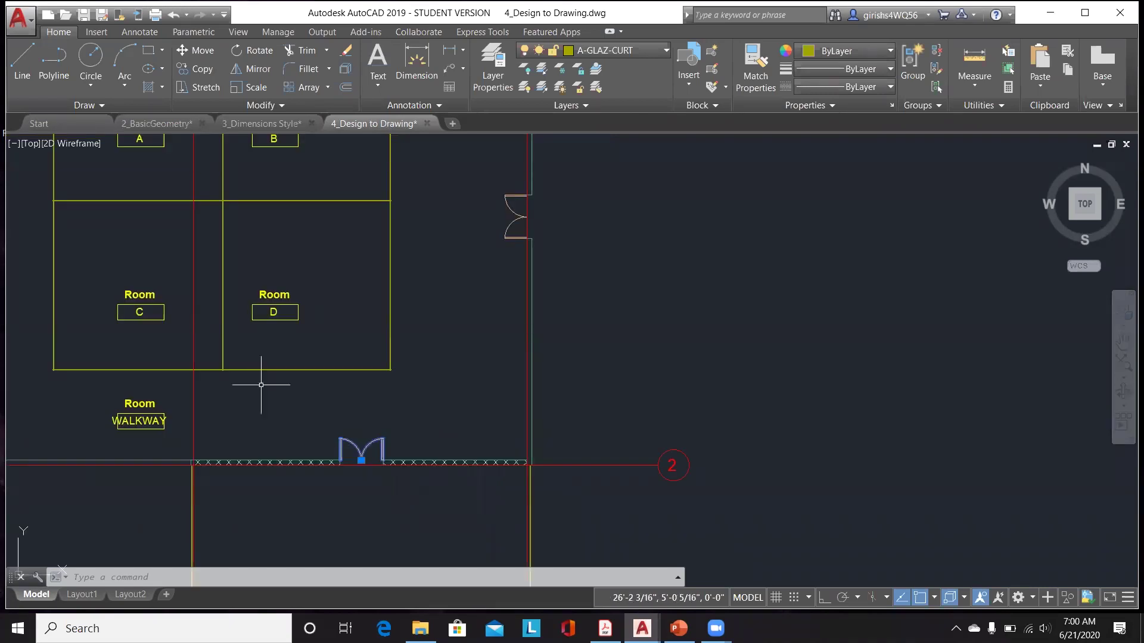
left_click(250, 121)
left_click(394, 424)
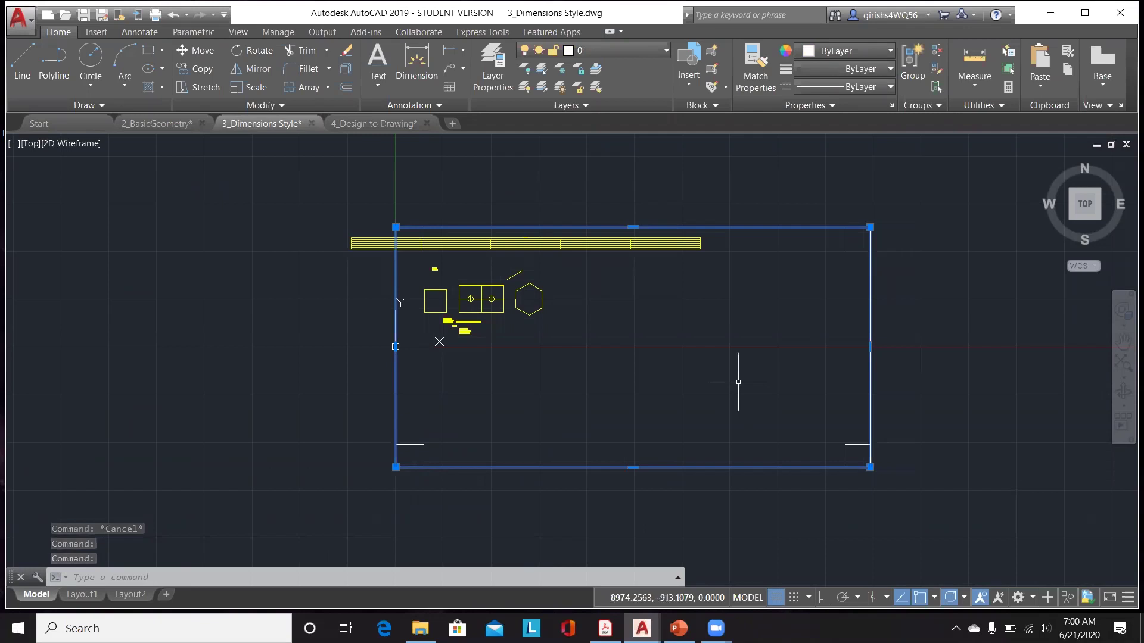
left_click(679, 81)
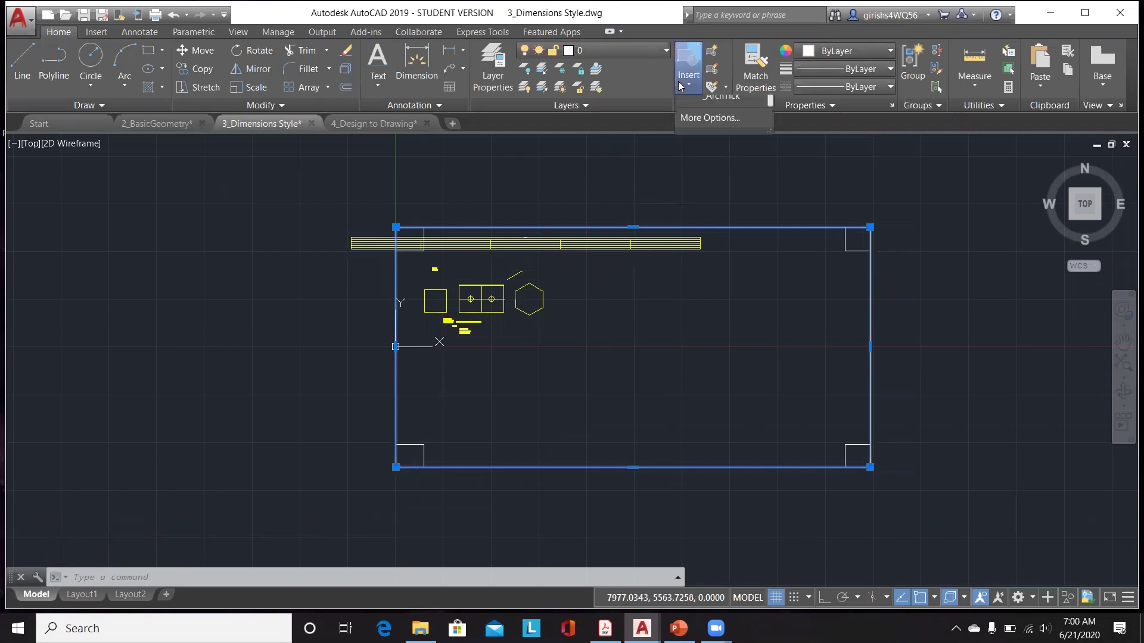
In 2_BasicGeometry, move the right-hand rectangle block about 15'-7" to the left by its base-point grip.
left_click(146, 125)
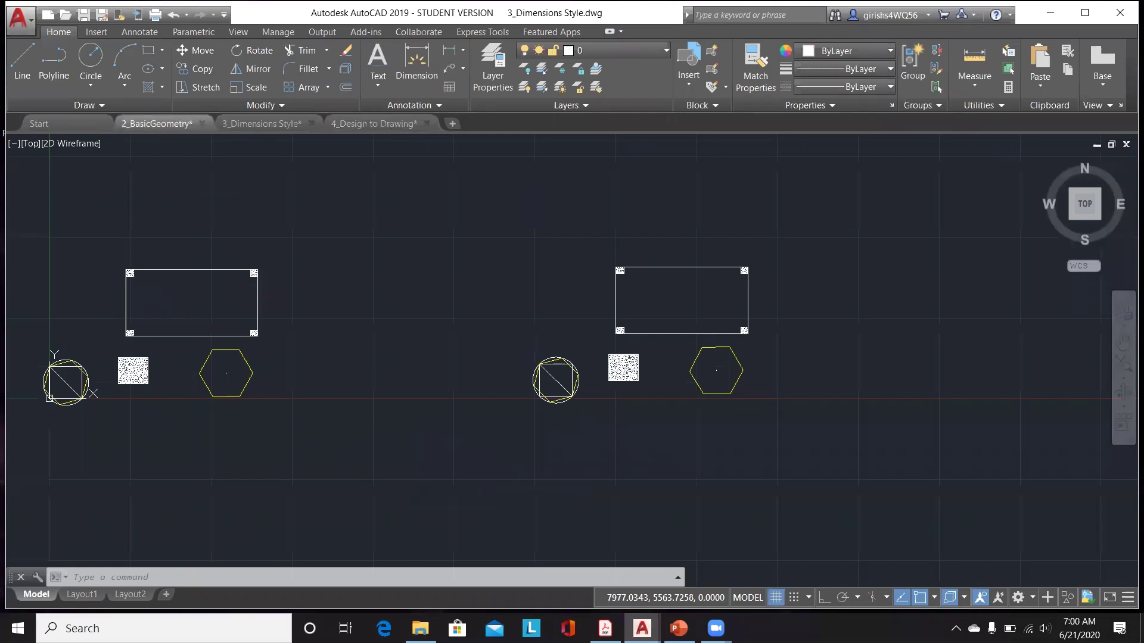
left_click(673, 266)
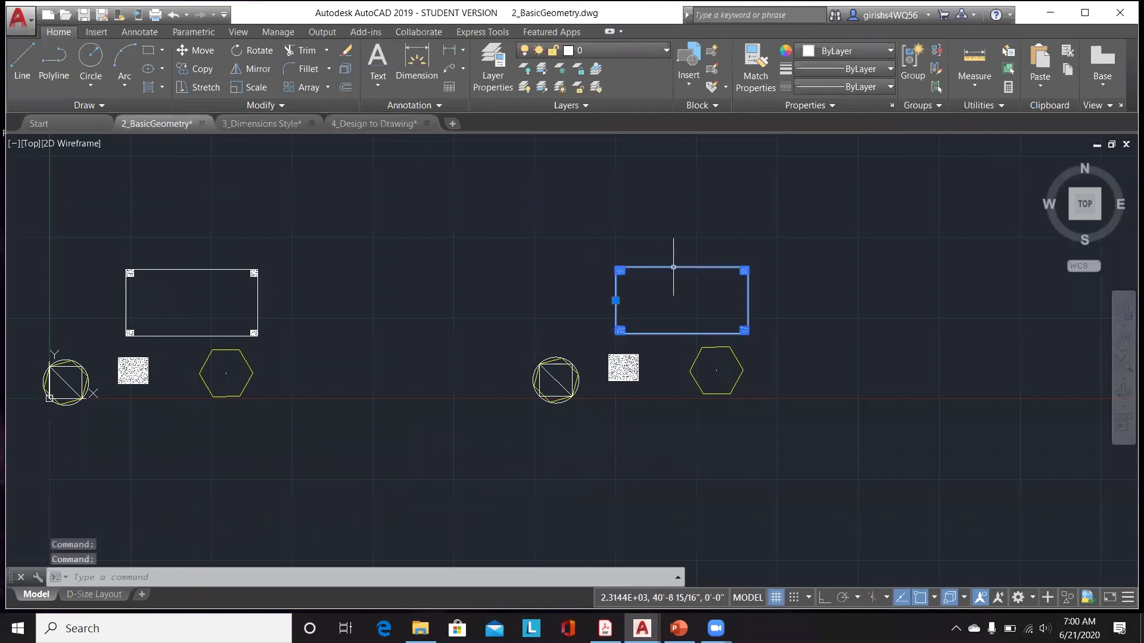
scroll(756, 280, "up", 4)
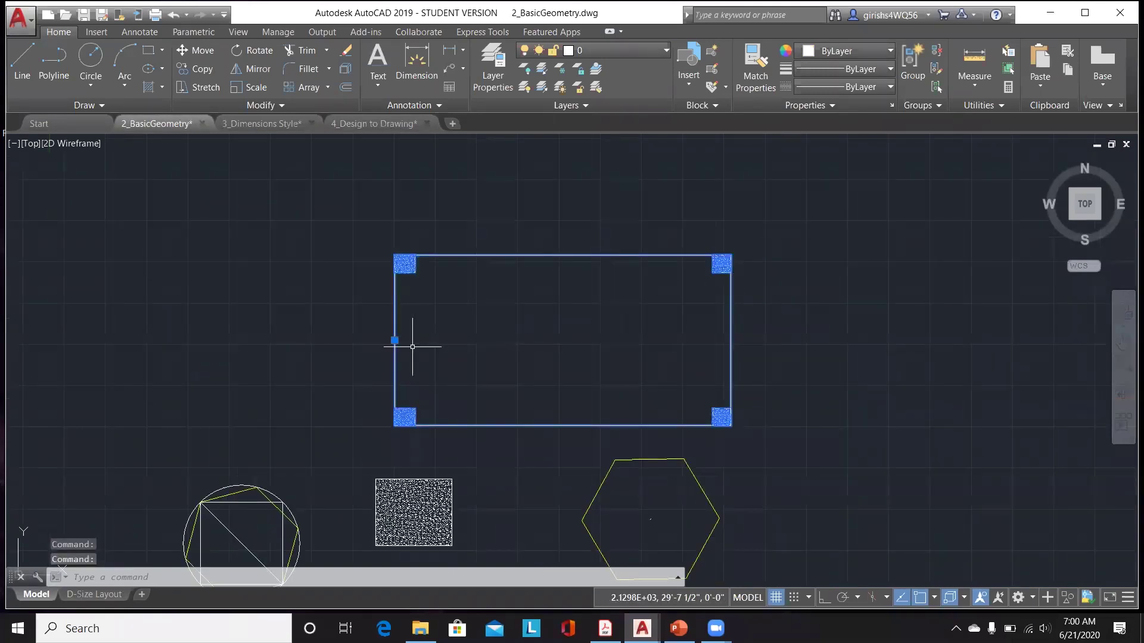
left_click(395, 340)
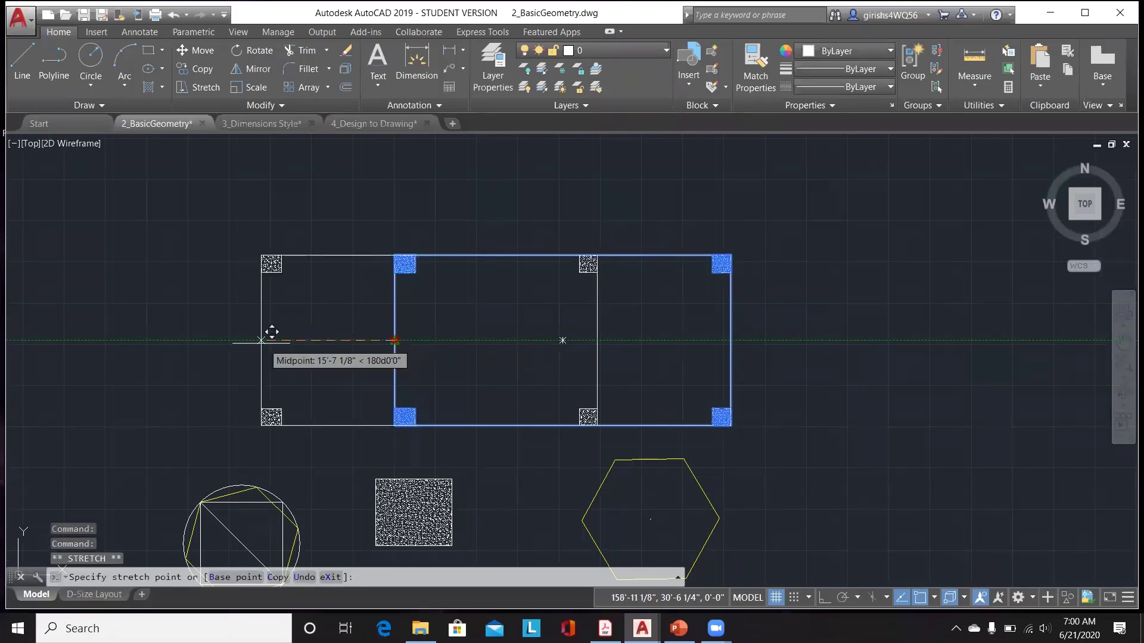
left_click(261, 340)
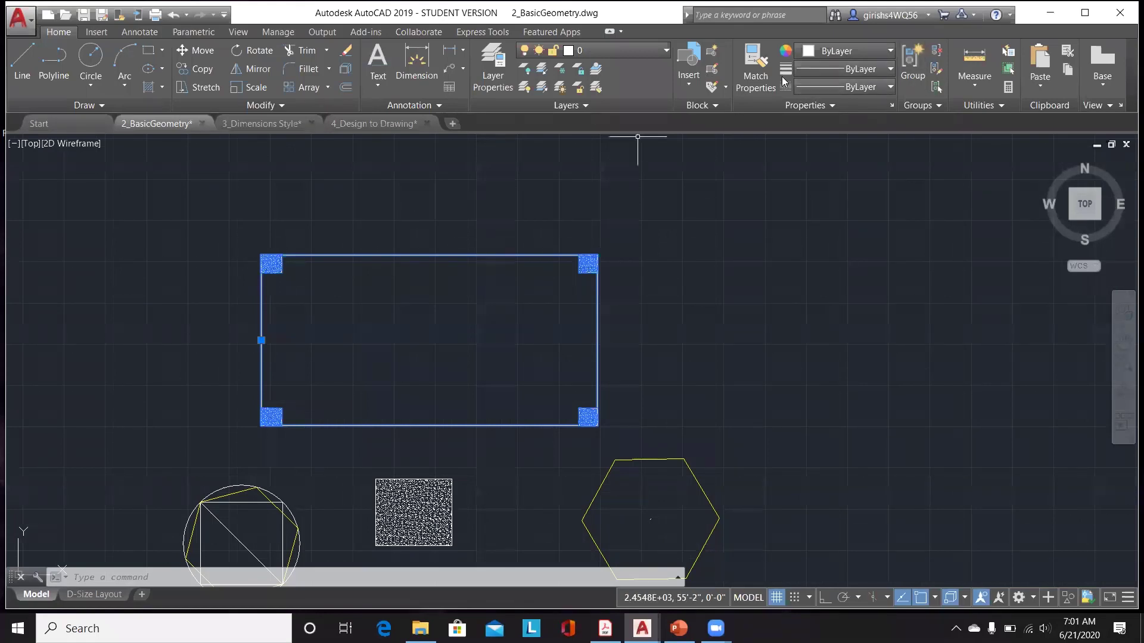
Try to measure from the moved block's lower-left corner to its upper-right corner square, and inspect the block as one object.
left_click(967, 68)
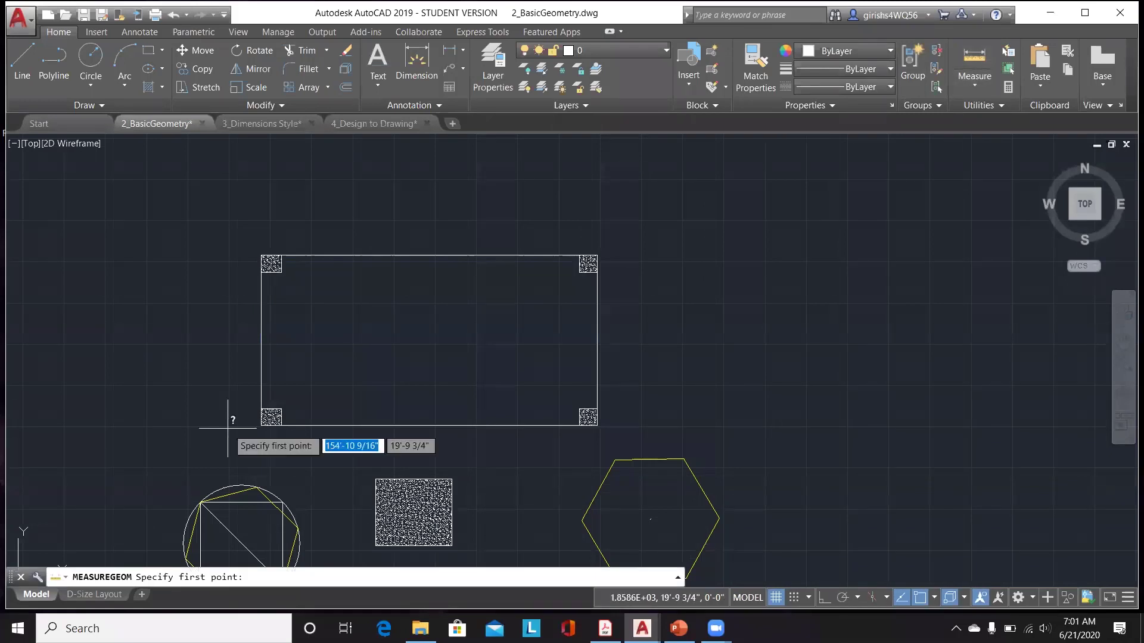
left_click(262, 425)
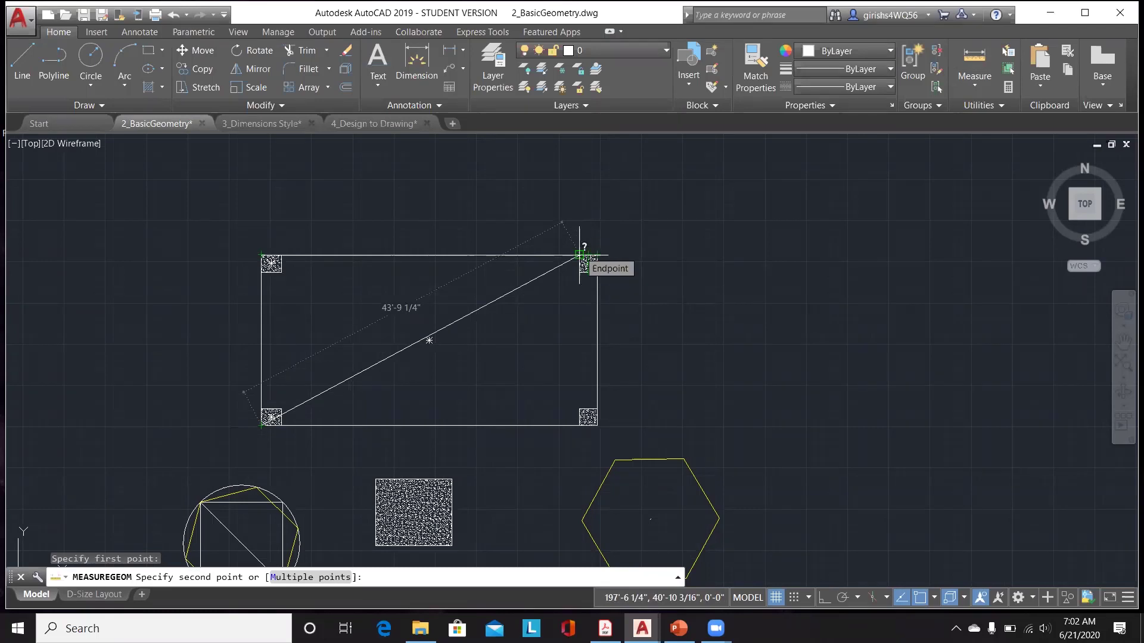
key("Escape")
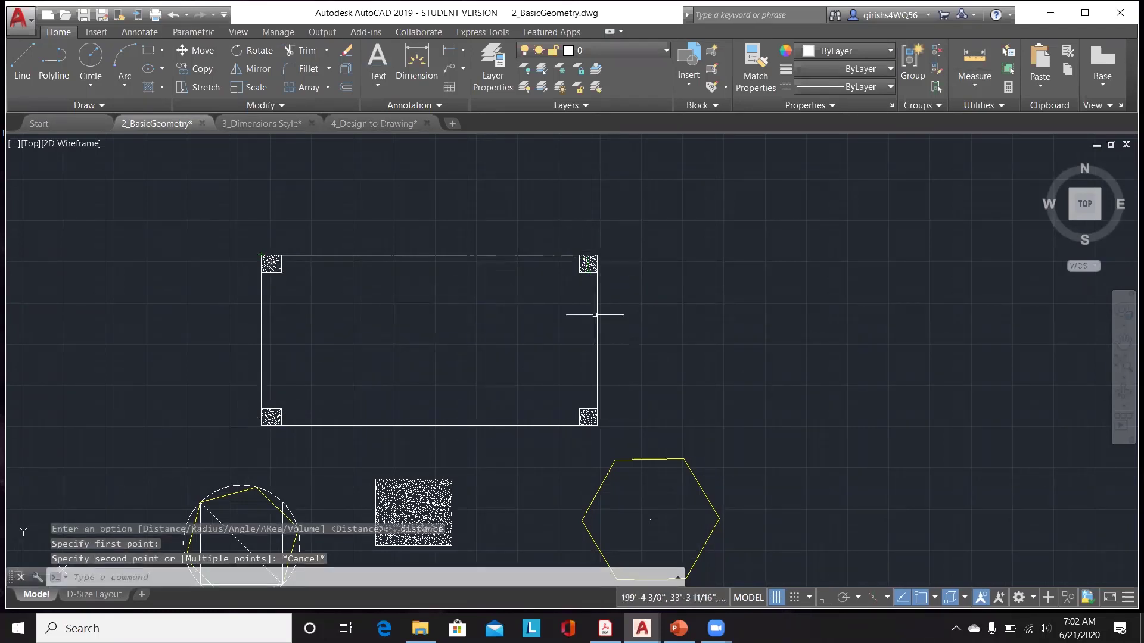
left_click(598, 285)
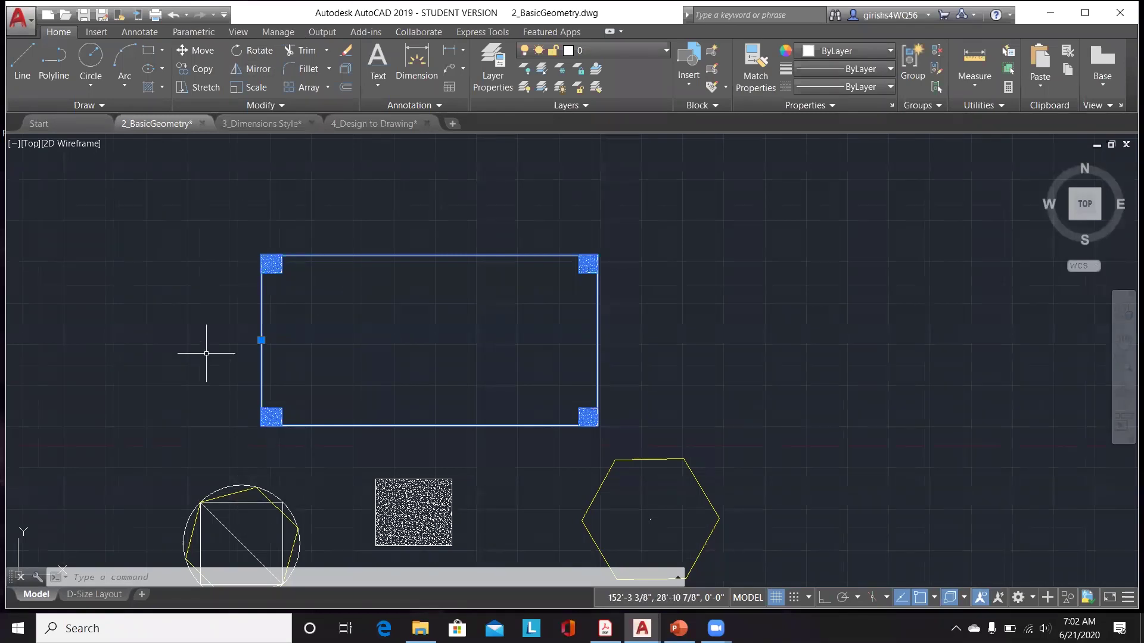
scroll(206, 354, "down", 4)
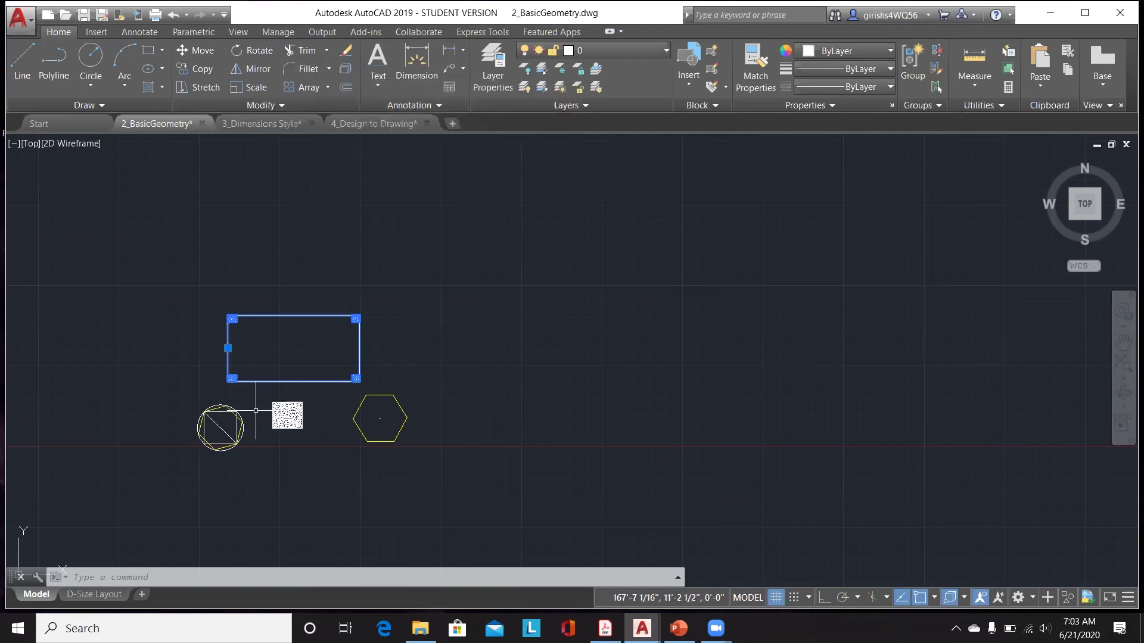
key("Escape")
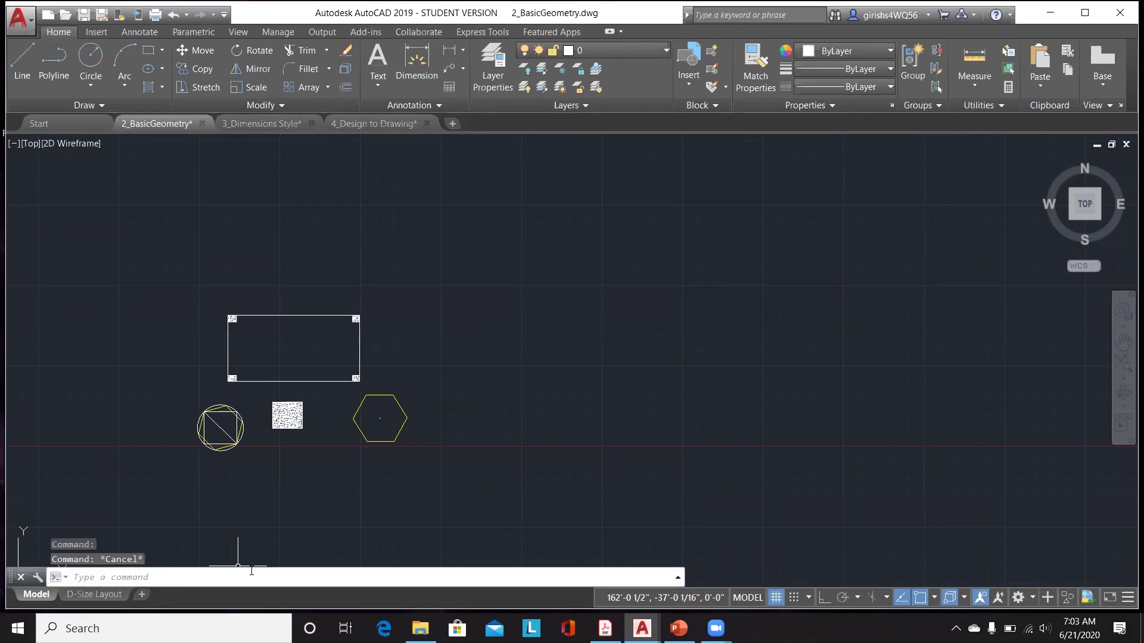
Create an associative rectangular array of the right-hand hexagon with 4 columns and 3 rows.
left_click(251, 572)
type("arra")
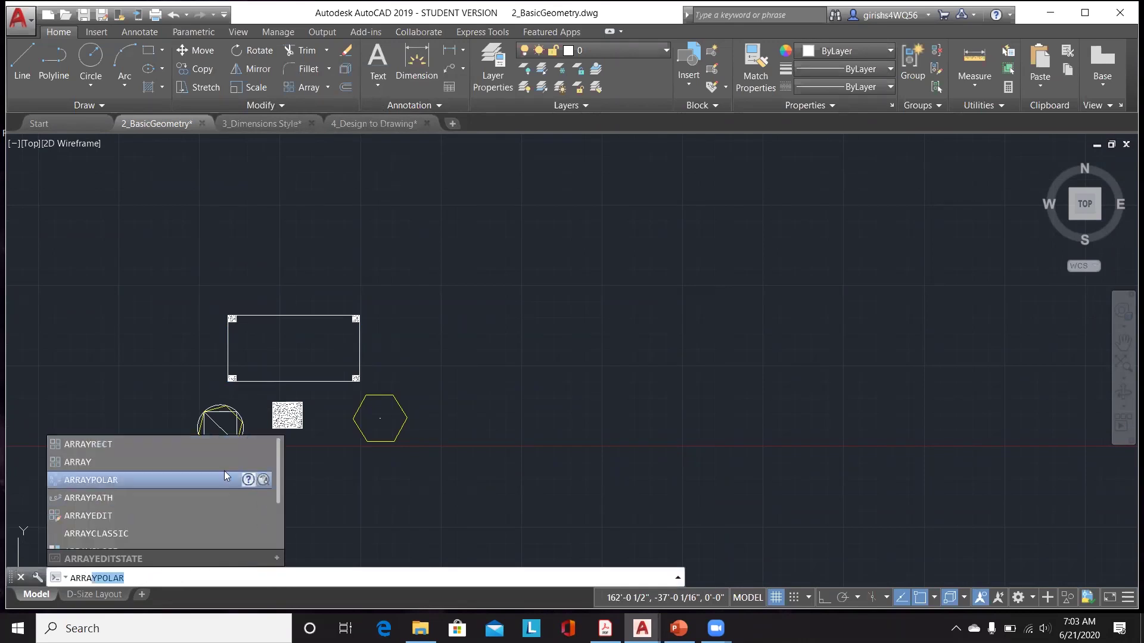
left_click(185, 456)
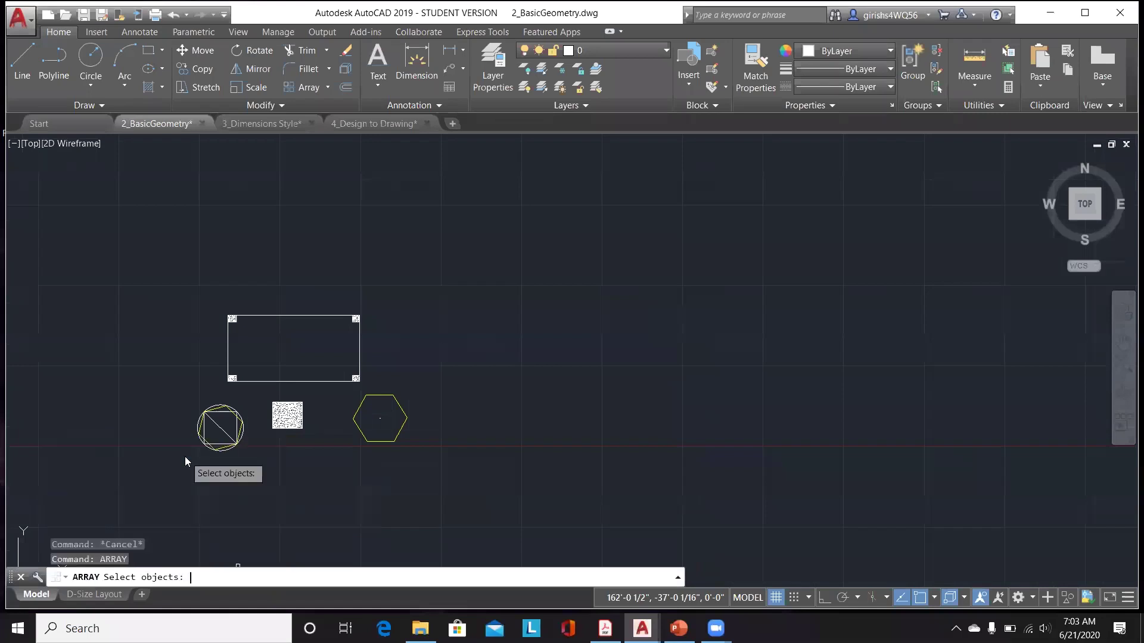
left_click(365, 396)
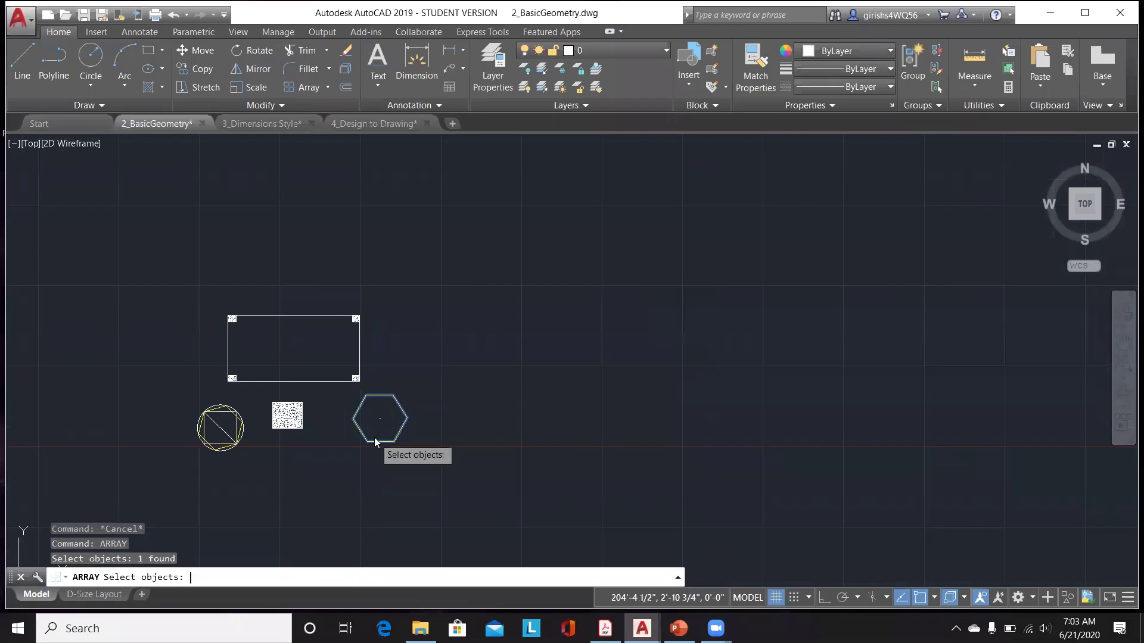
key("Return")
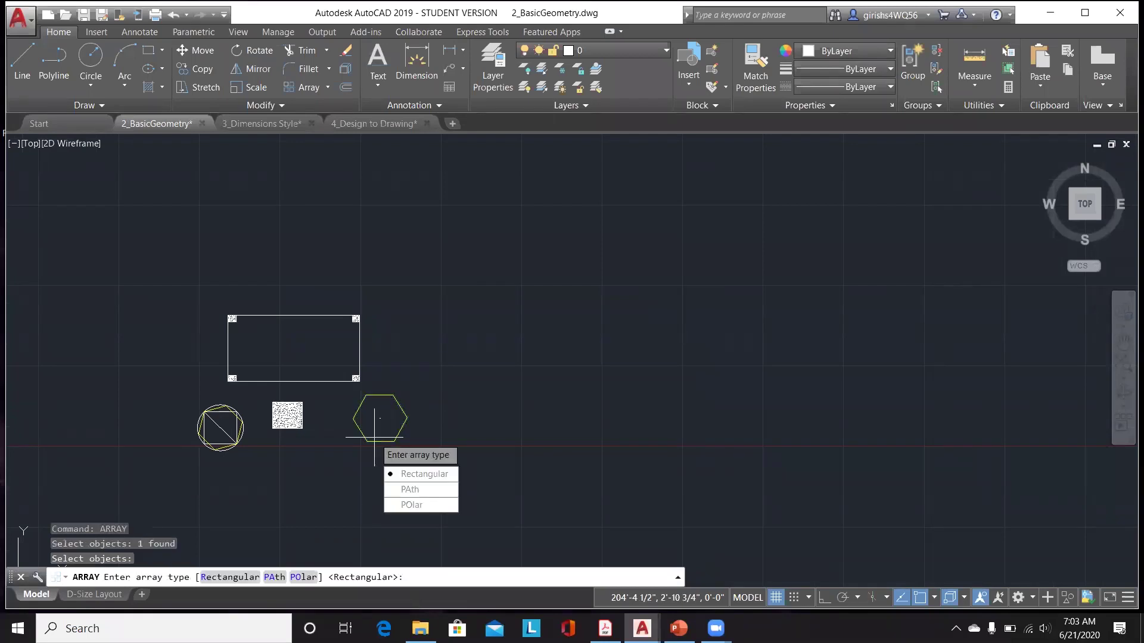
left_click(421, 474)
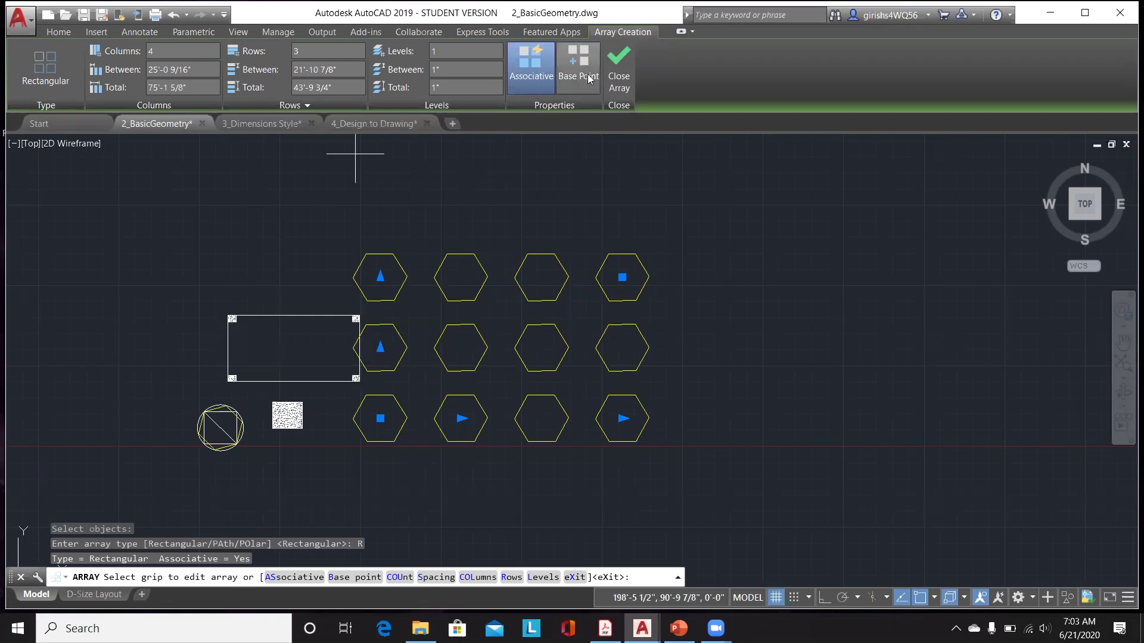
left_click(617, 68)
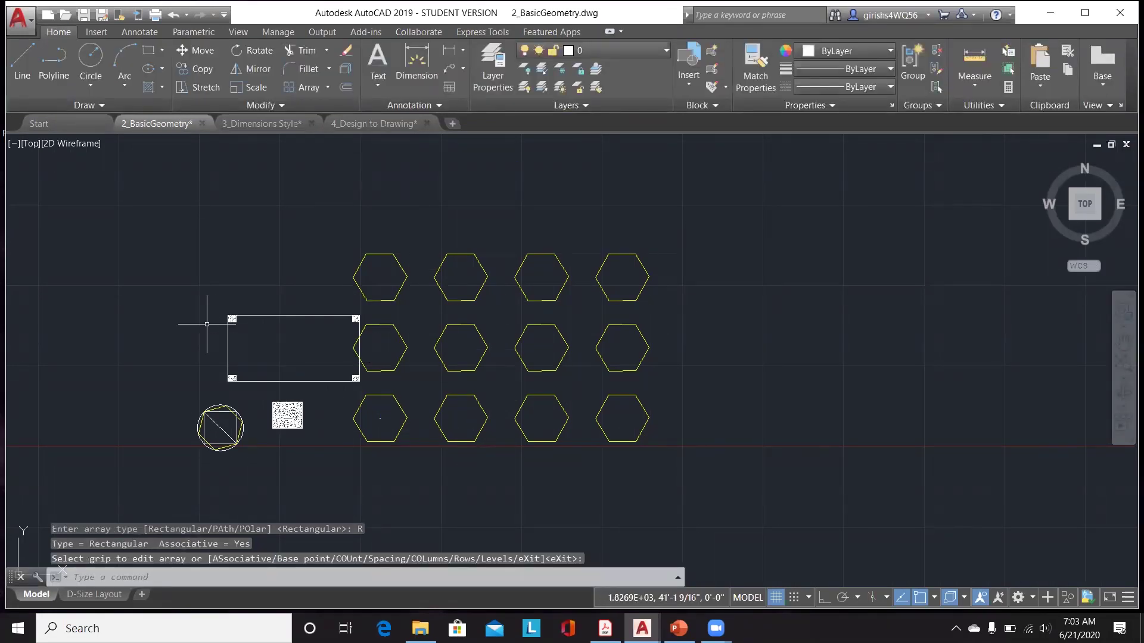
Array the hatched square block rectangularly with 4 columns and 3 rows.
left_click(288, 414)
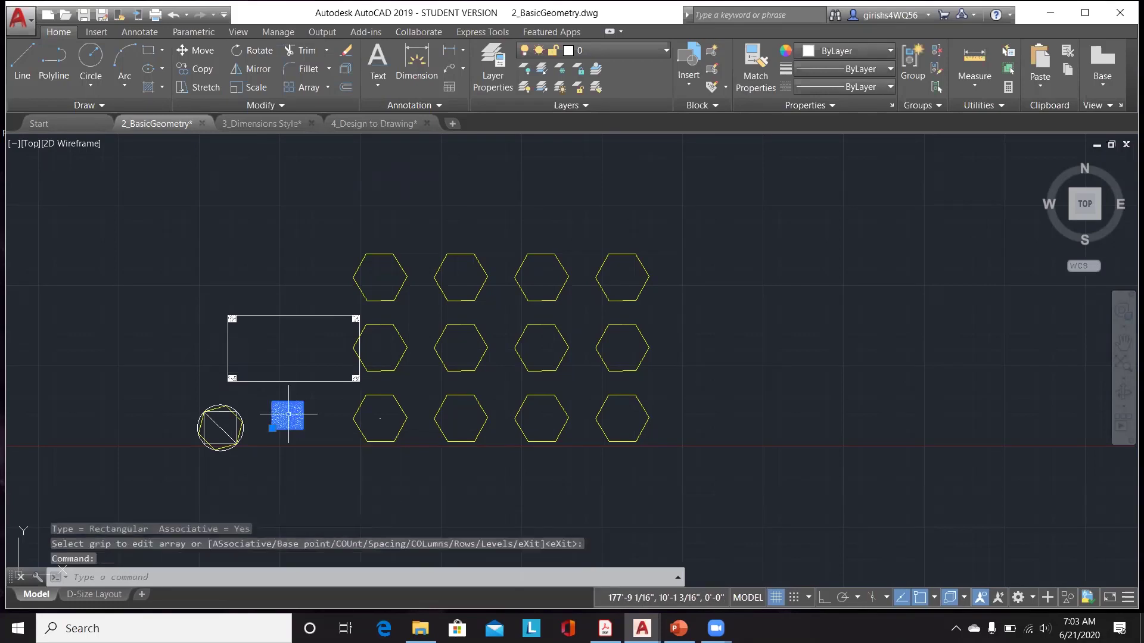
left_click(289, 90)
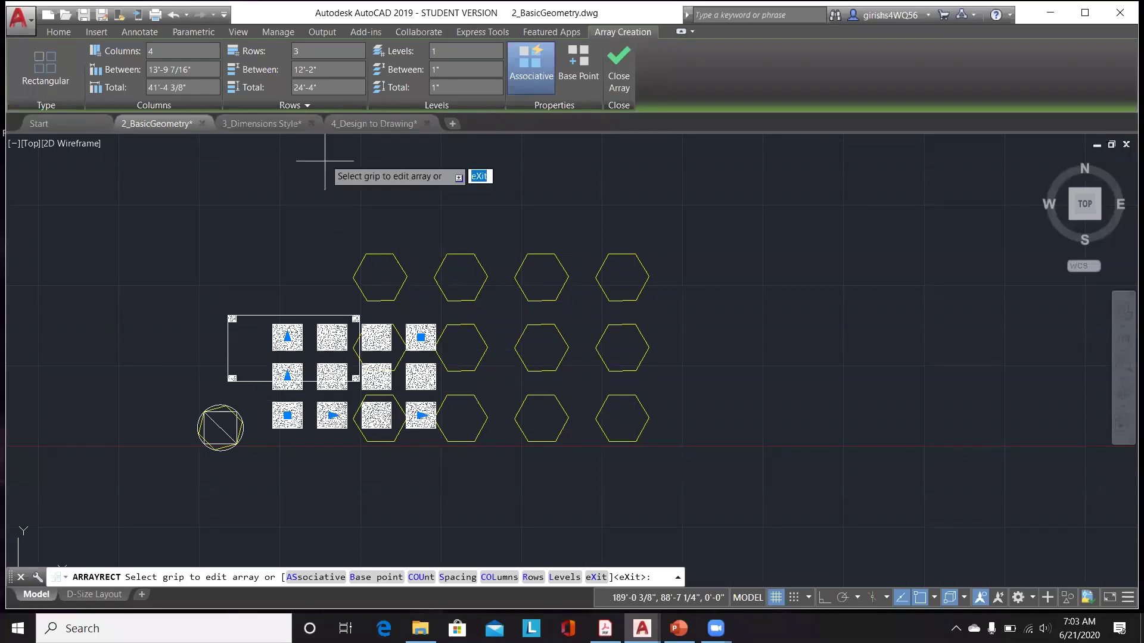
In 4_Design to Drawing, select the double-door block between the walkway and entrance/reception and examine its placement in the wall.
left_click(357, 124)
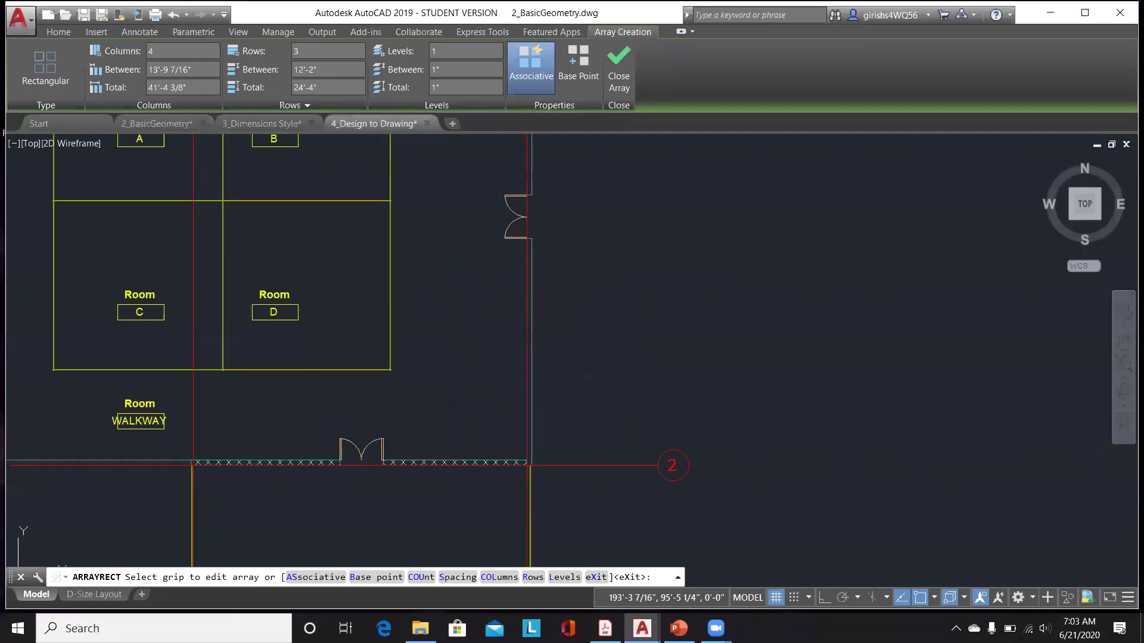
scroll(369, 464, "up", 10)
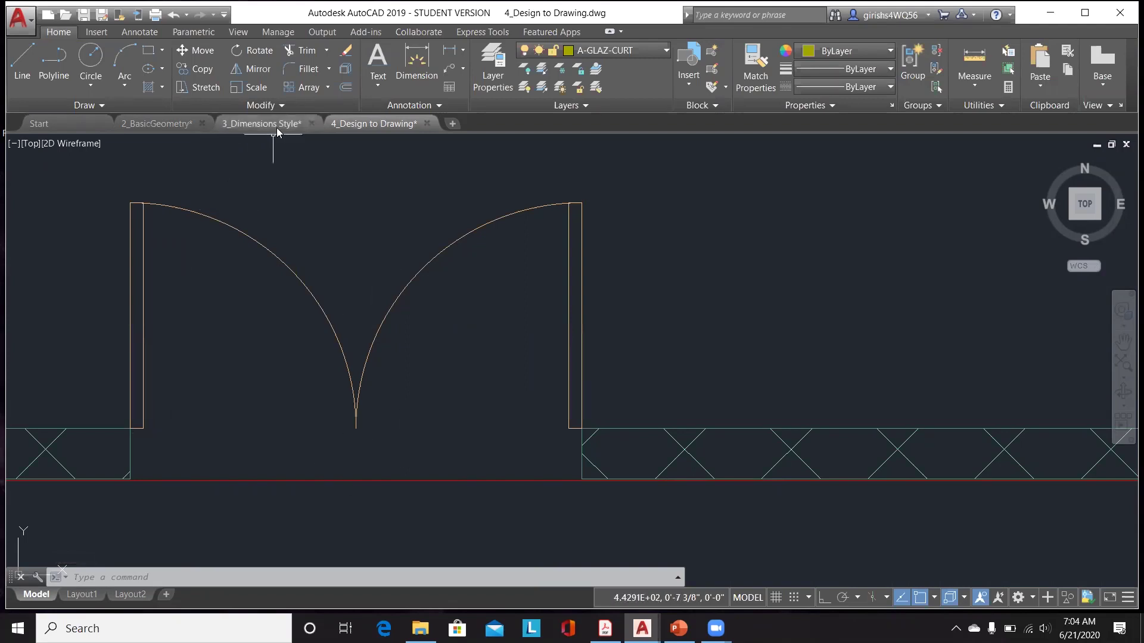
left_click(319, 305)
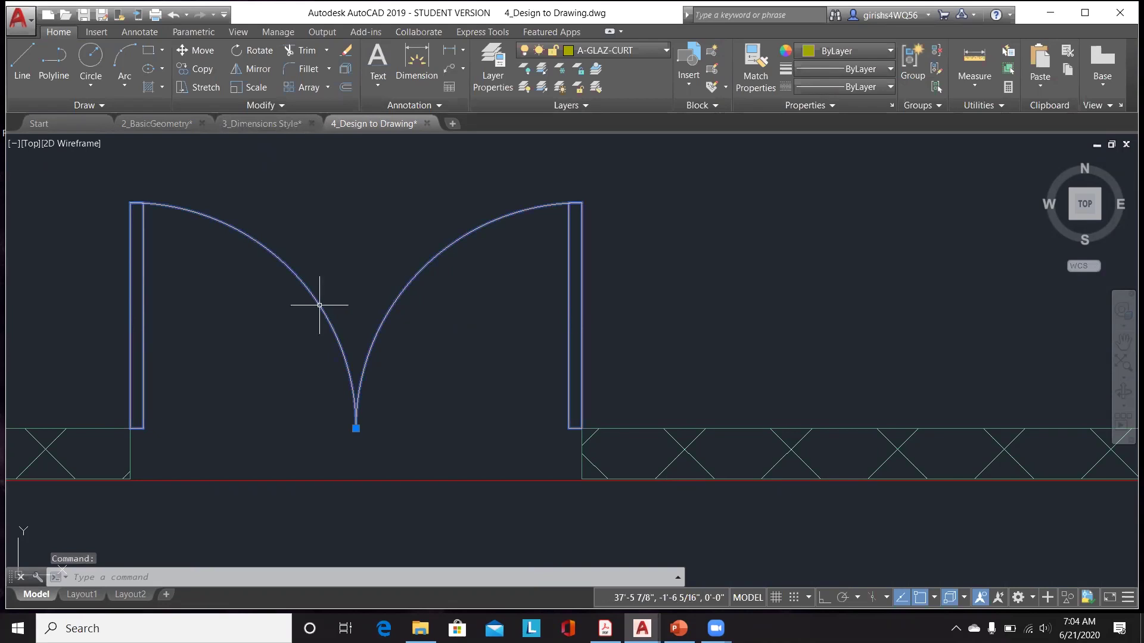
scroll(504, 355, "down", 10)
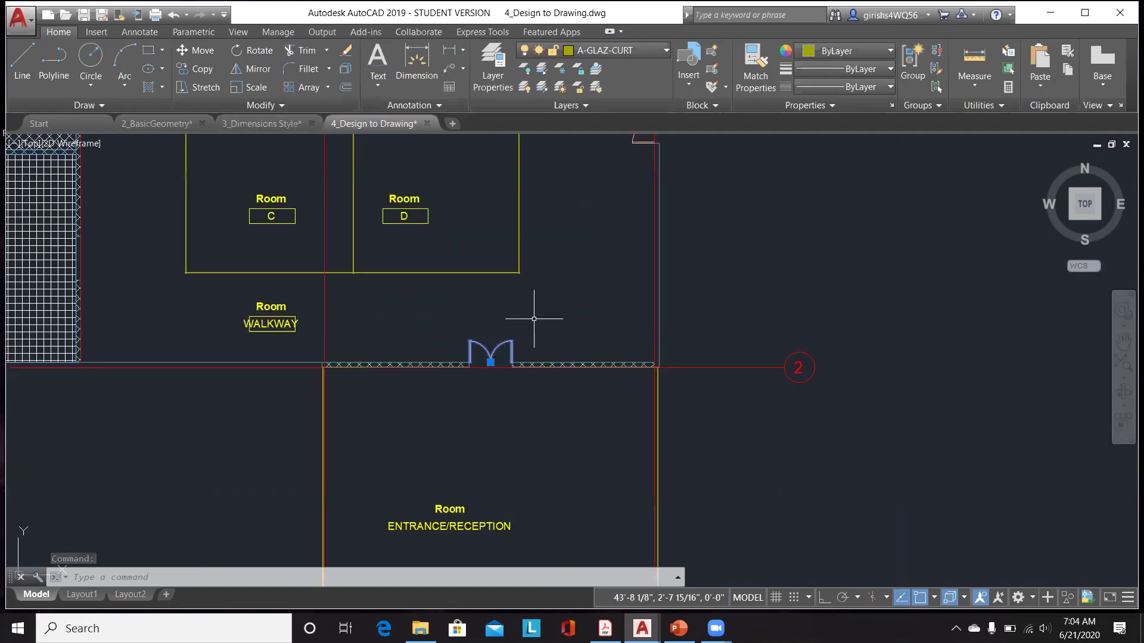
scroll(533, 319, "down", 2)
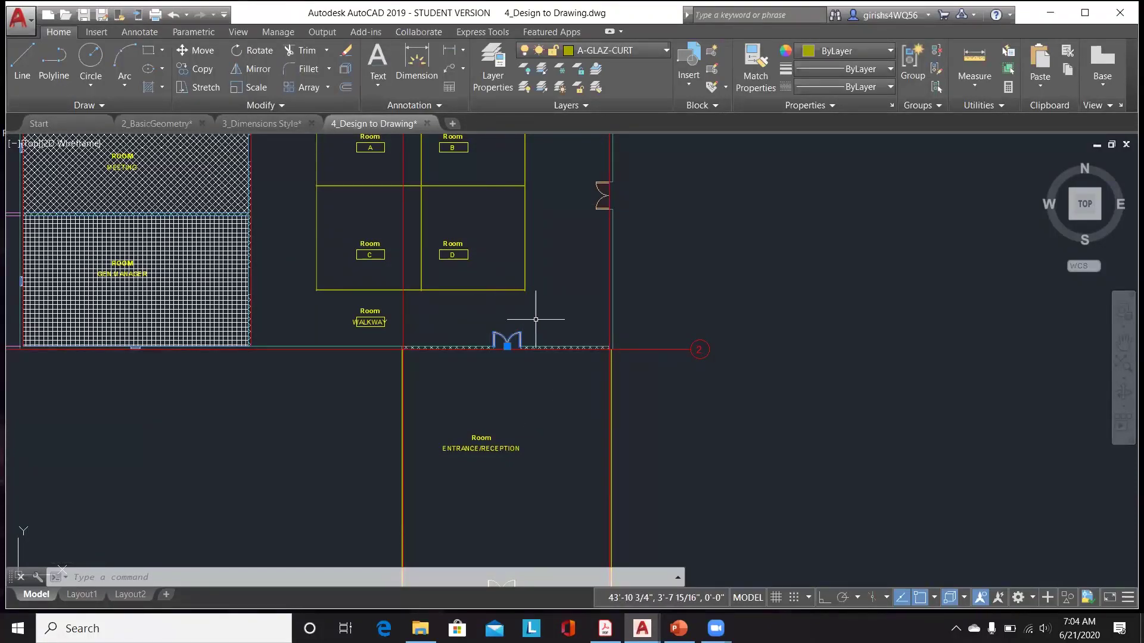
scroll(524, 369, "up", 4)
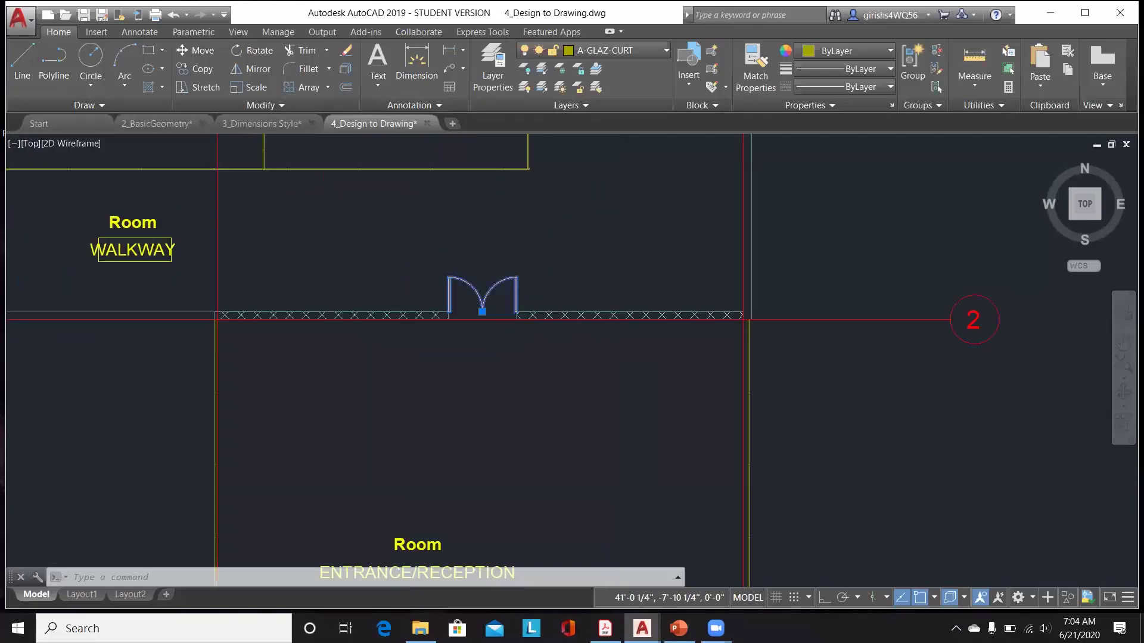
Check the base-point grip of the double-door block without moving it, and return to the 2_BasicGeometry drawing.
left_click(458, 278)
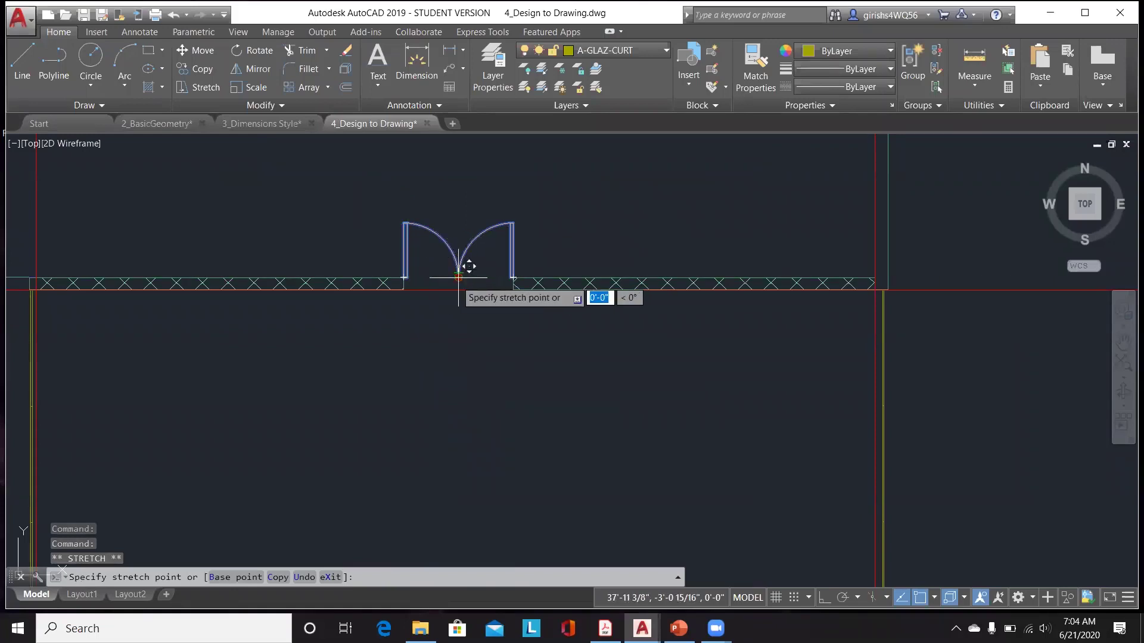
key("Escape")
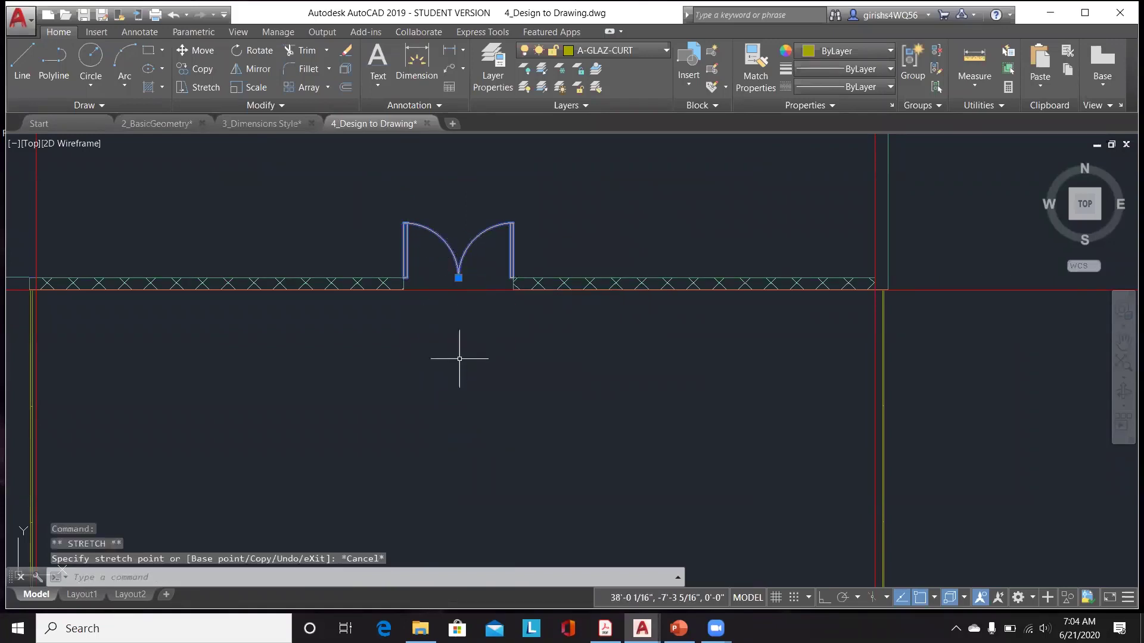
left_click(173, 123)
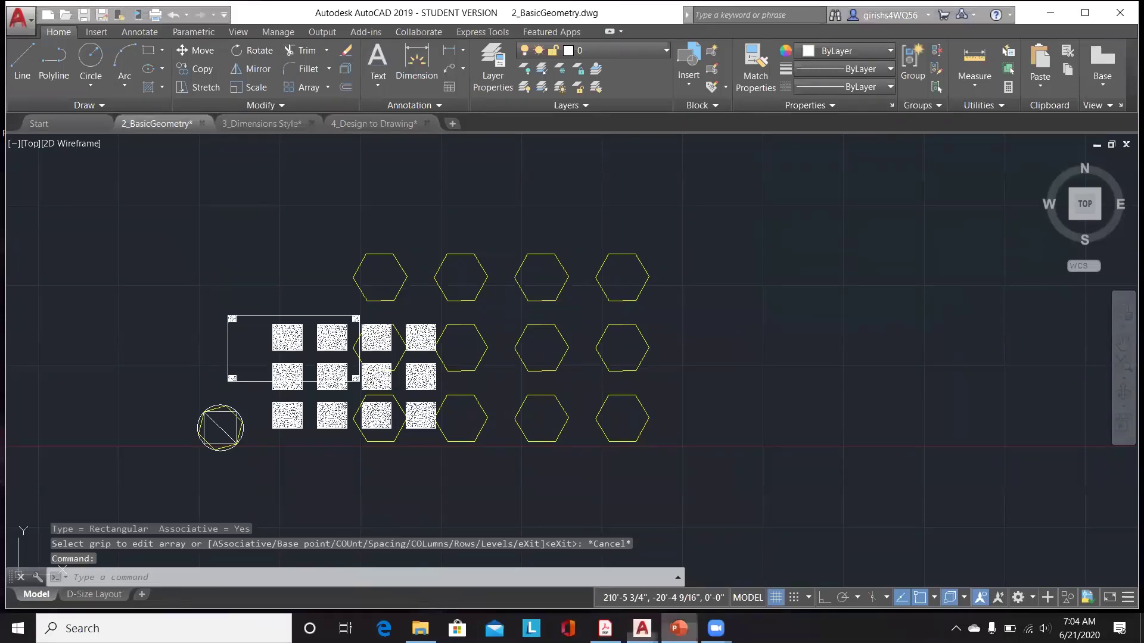
Switch to PowerPoint and present the Day 2 agenda slide as a full-screen slide show.
left_click(679, 628)
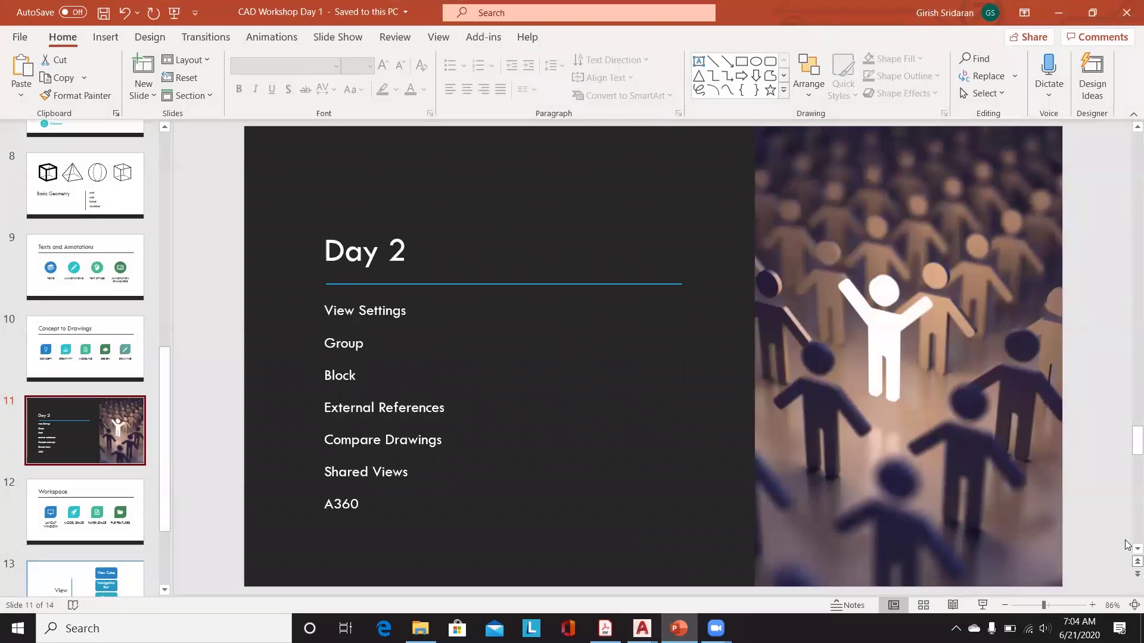
left_click(983, 606)
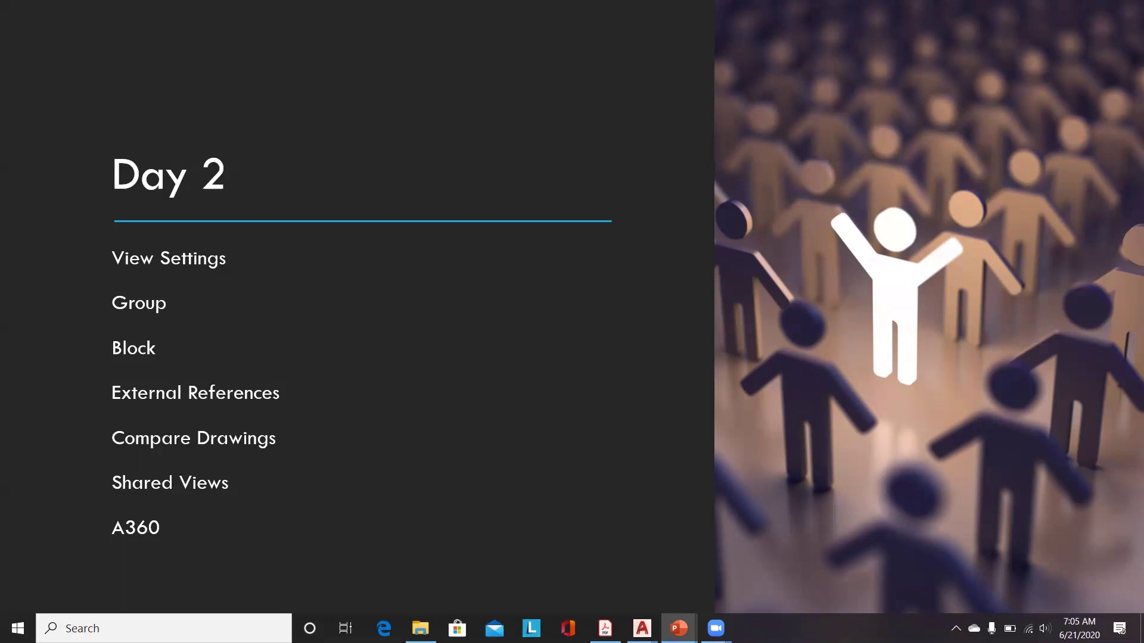
Switch back to AutoCAD with the 4_Design to Drawing file and save it.
mouse_move(641, 629)
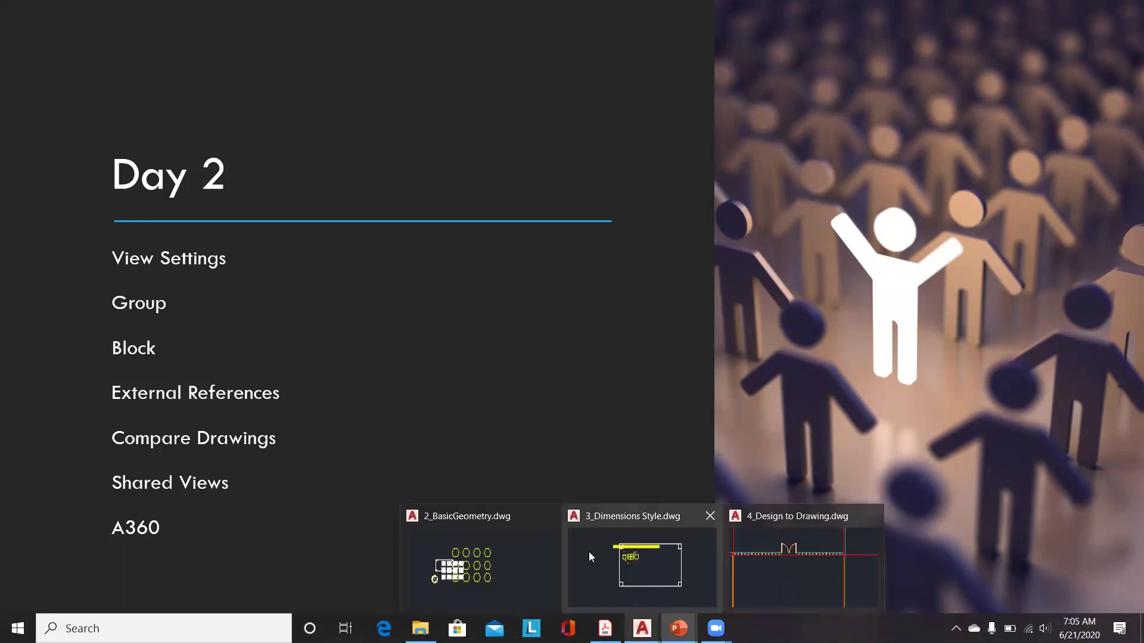
left_click(748, 563)
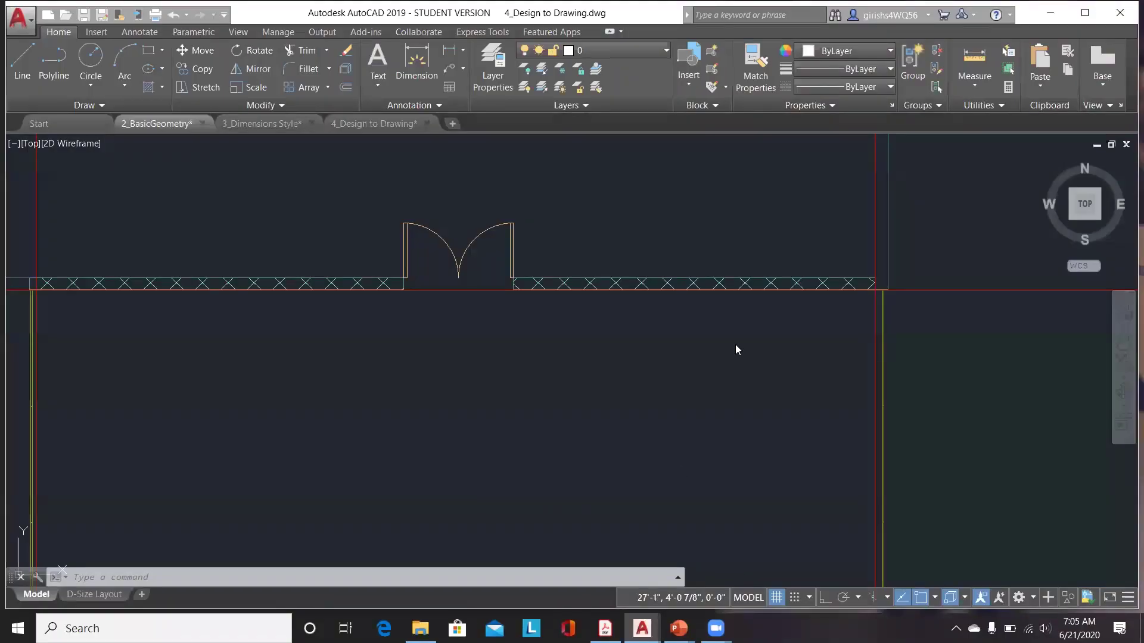
scroll(735, 345, "down", 2)
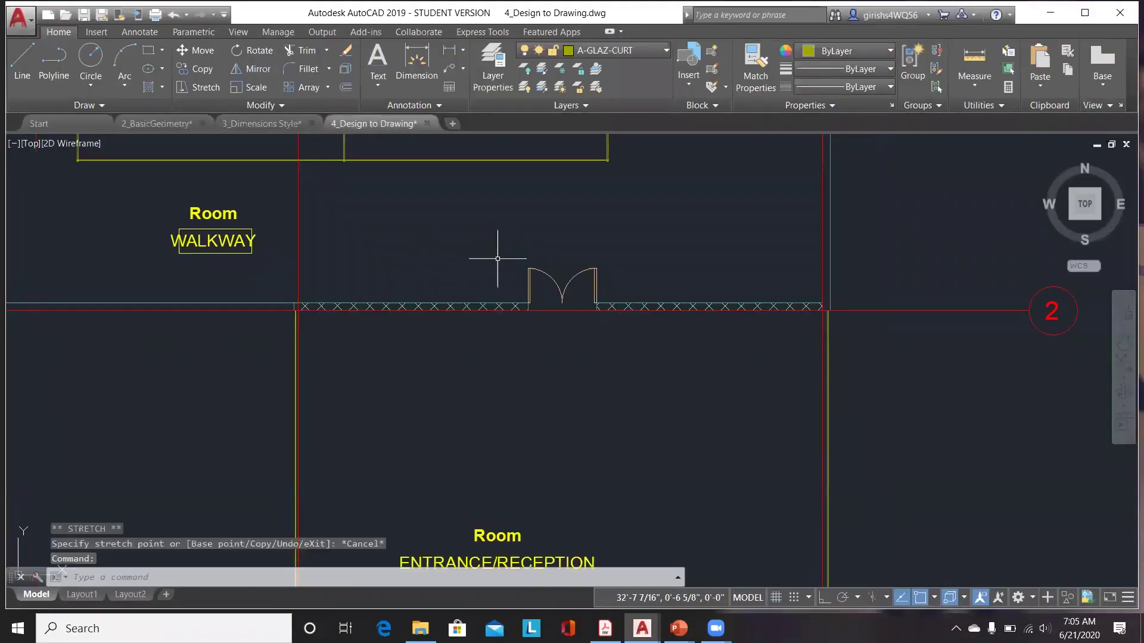
scroll(497, 259, "down", 3)
key("ctrl+s")
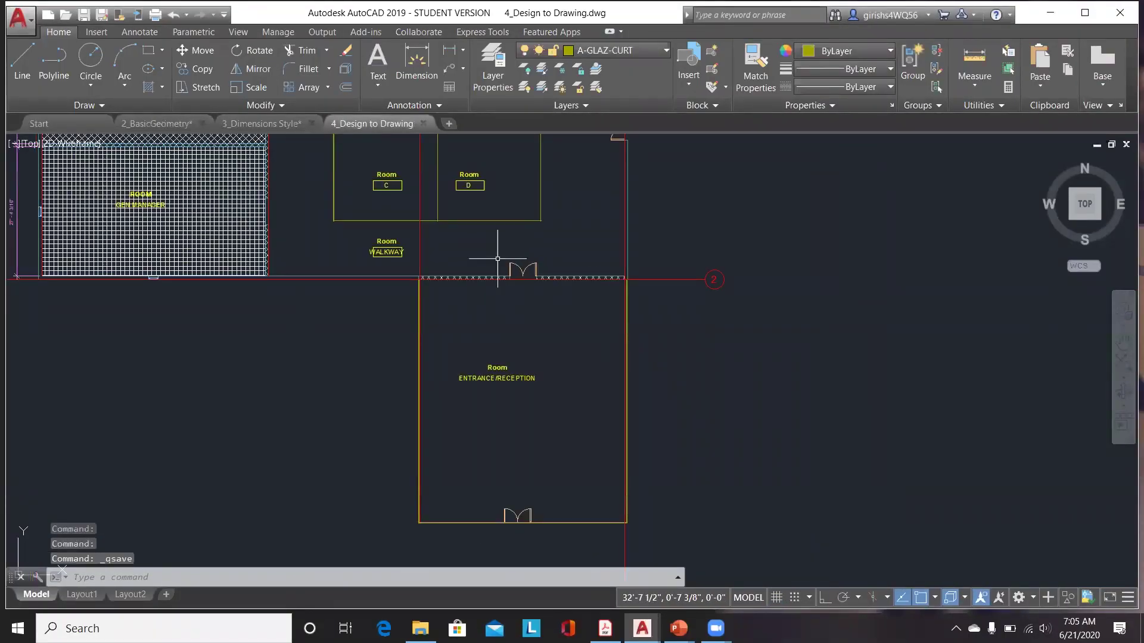
Close the 3_Dimensions Style and 2_BasicGeometry drawings without saving their changes.
left_click(308, 123)
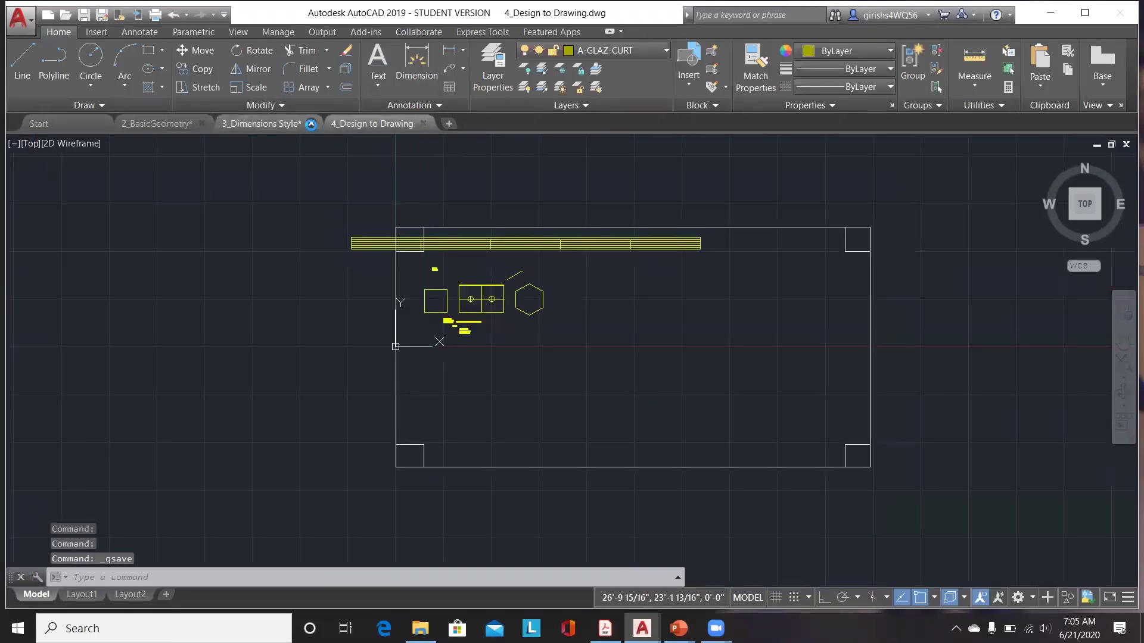
left_click(311, 123)
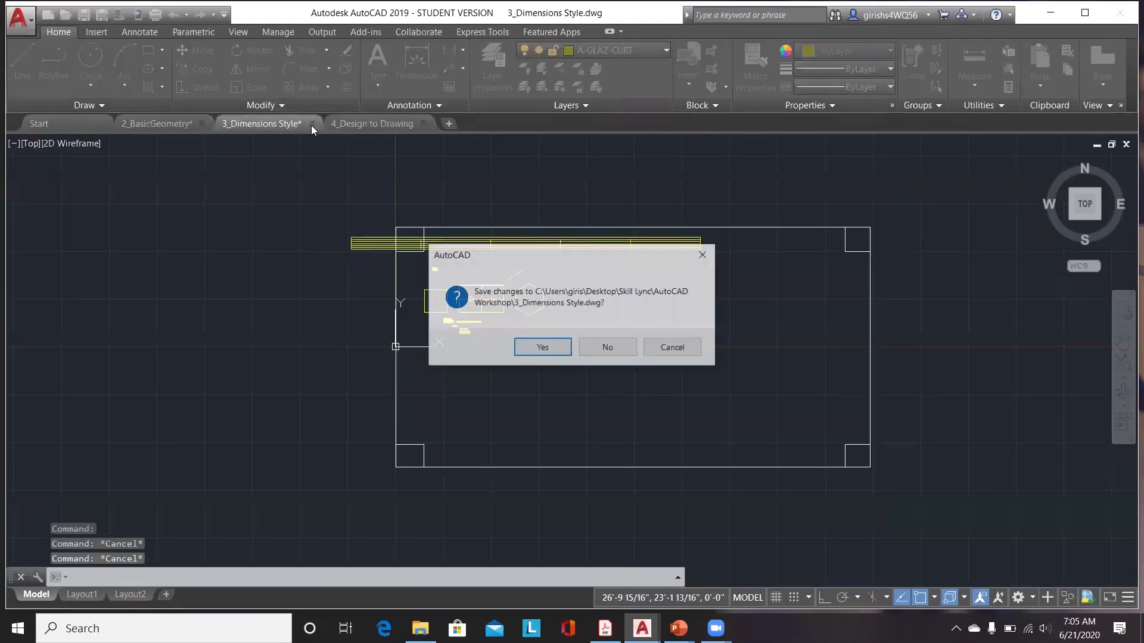
left_click(605, 349)
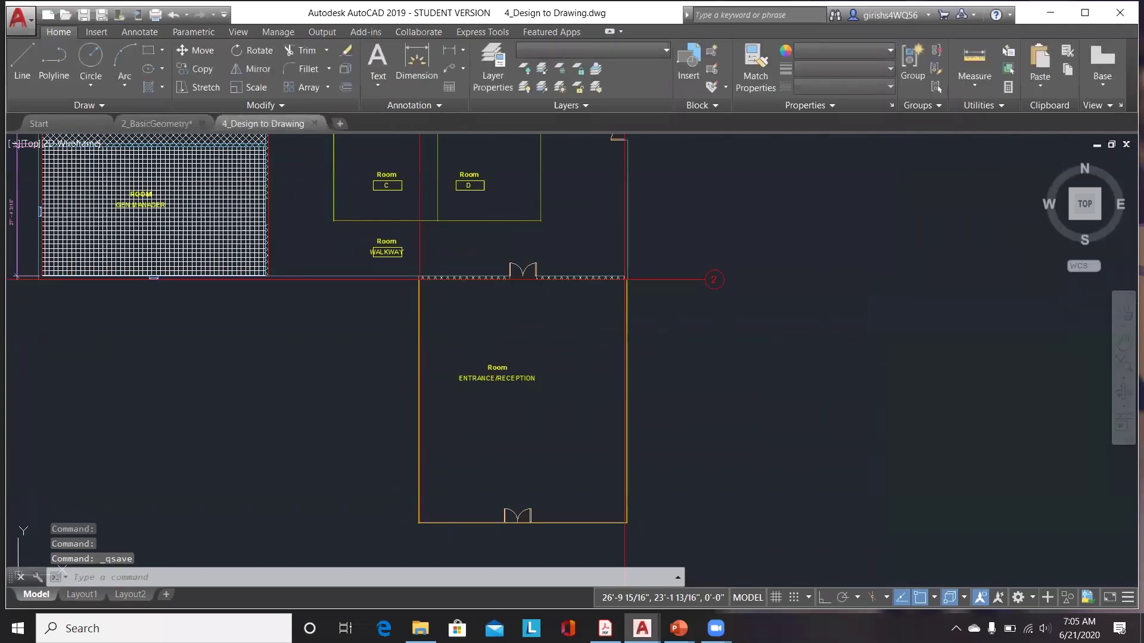
left_click(182, 123)
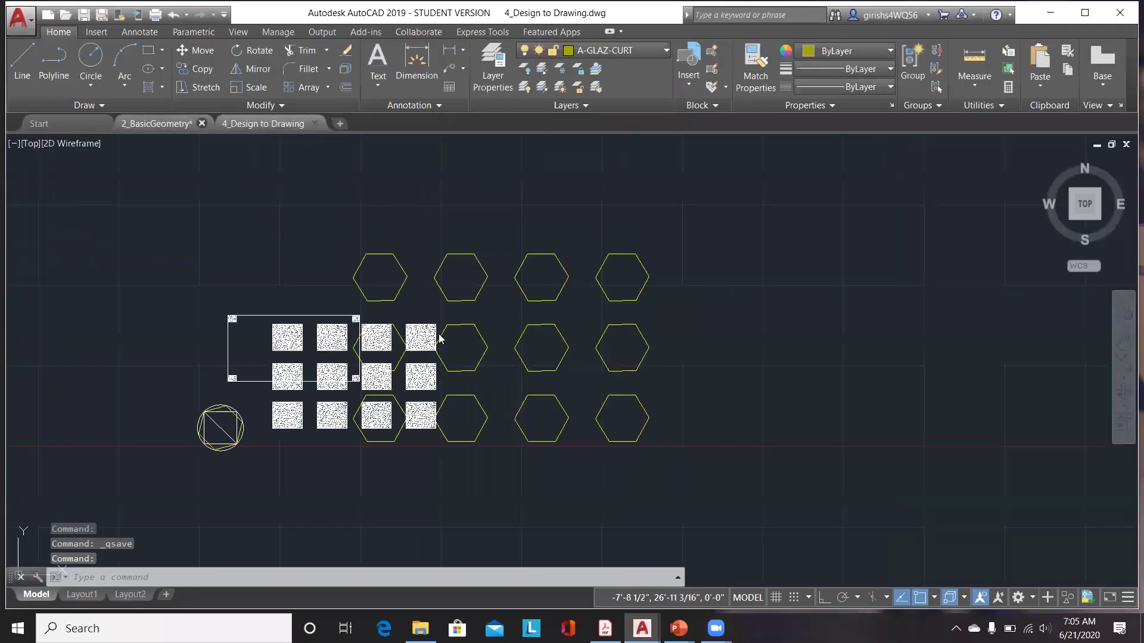
left_click(202, 124)
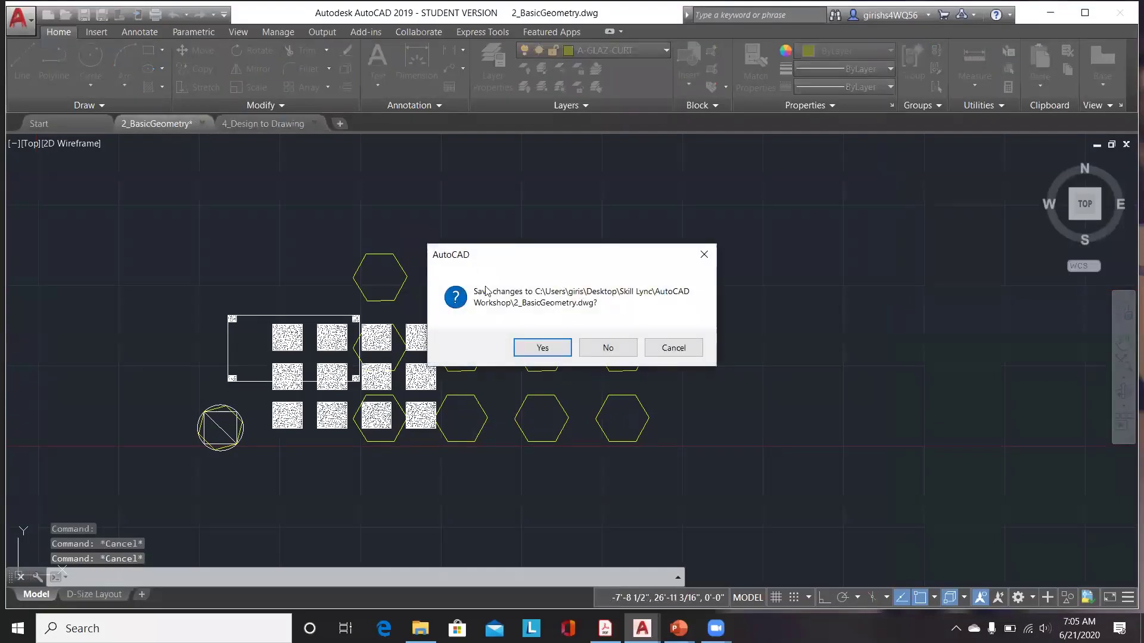
left_click(608, 349)
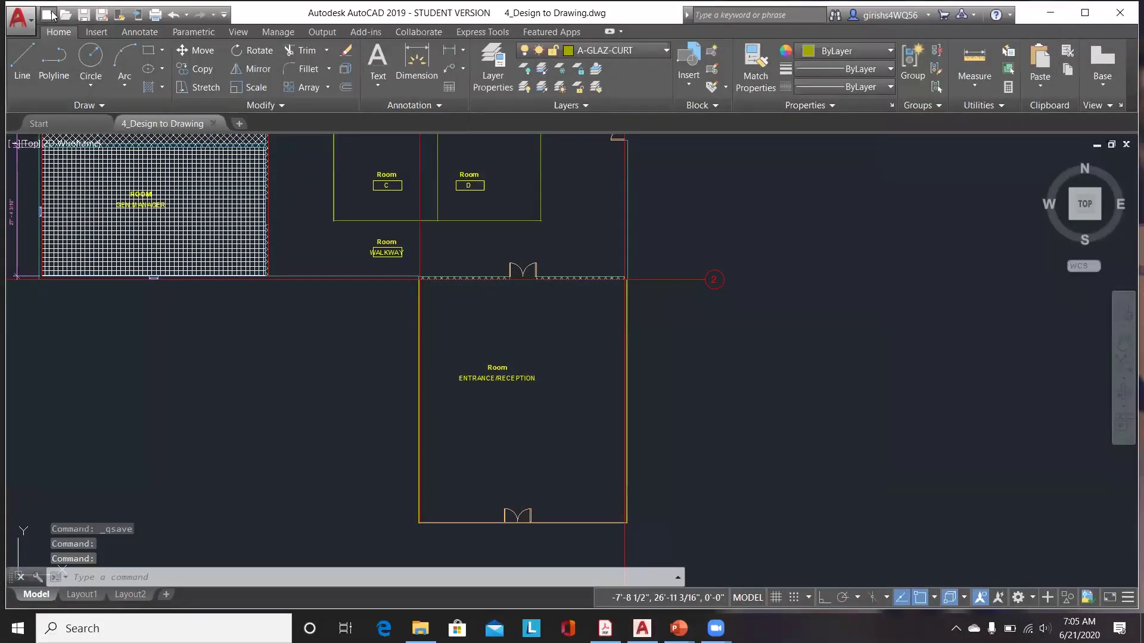
Create a new drawing from the acad template.
left_click(51, 13)
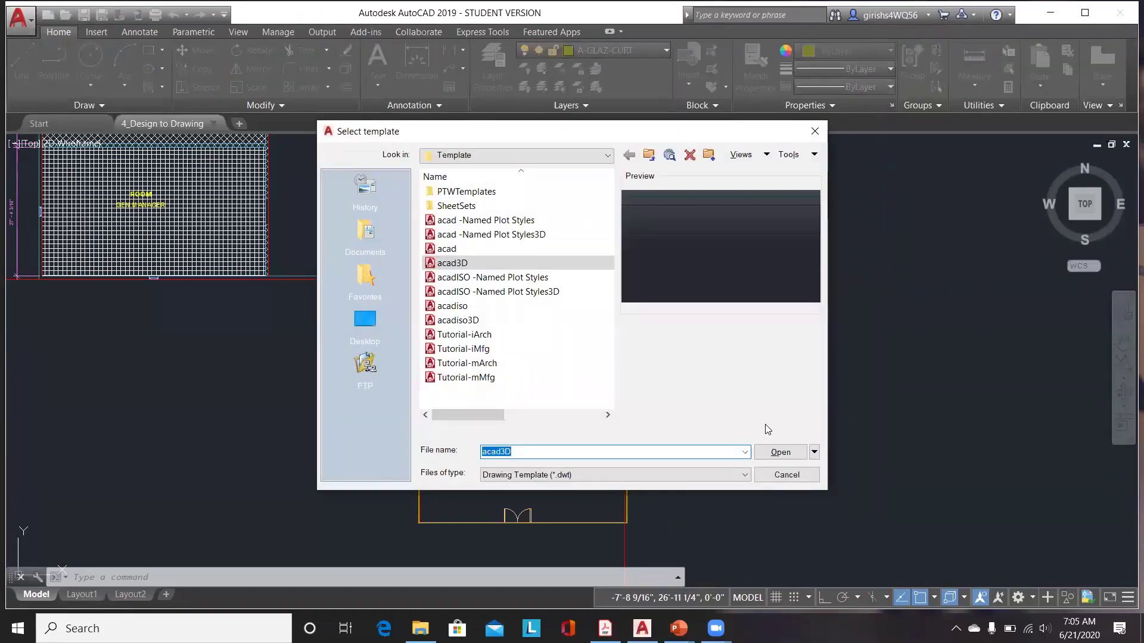
left_click(448, 249)
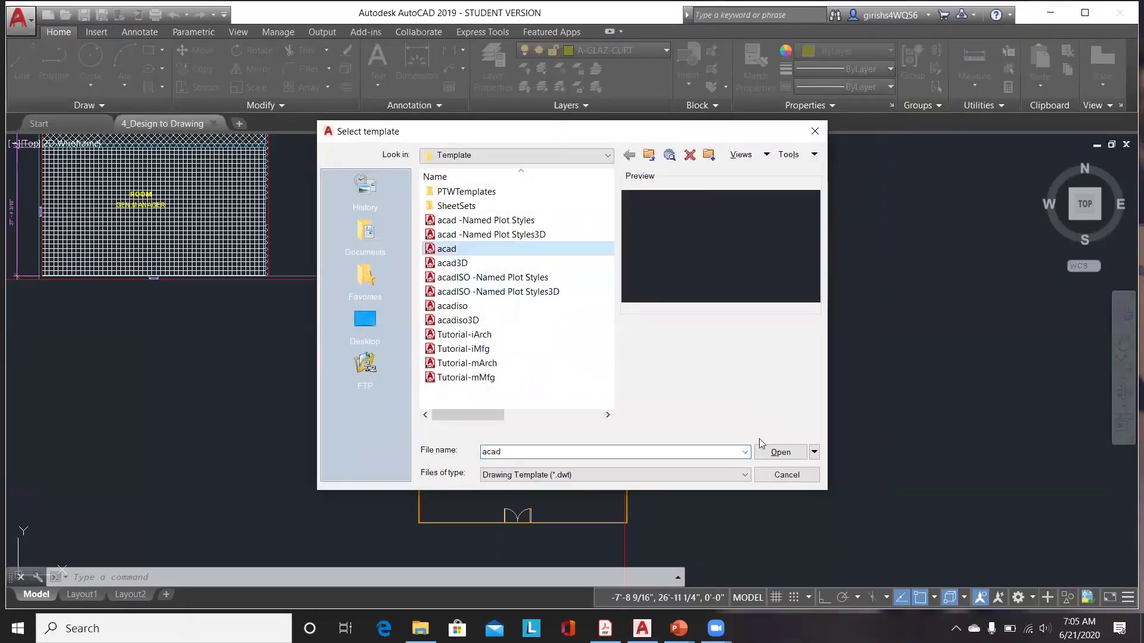
left_click(778, 453)
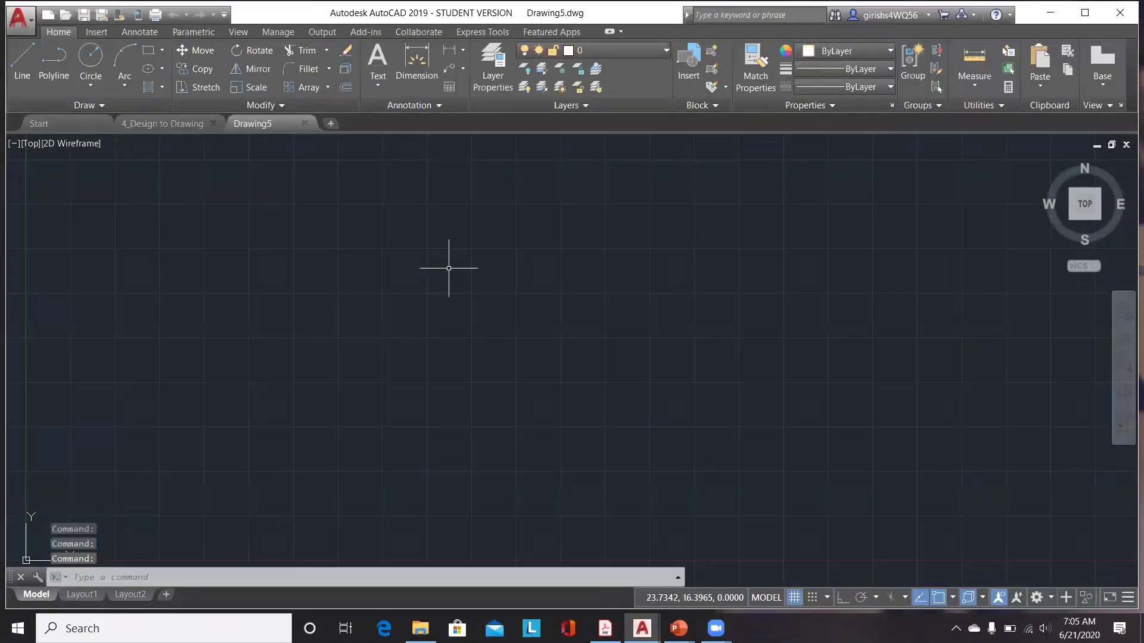
Attach 4_Design to Drawing as an external reference with the default scale and rotation, inserting it at the origin.
left_click(107, 35)
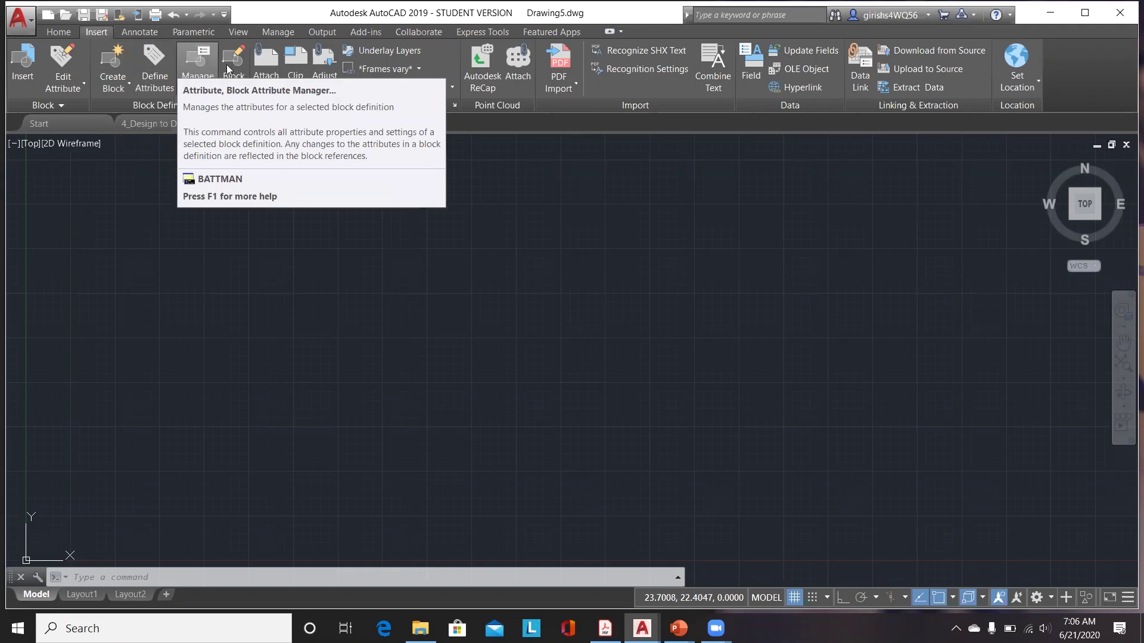
left_click(59, 32)
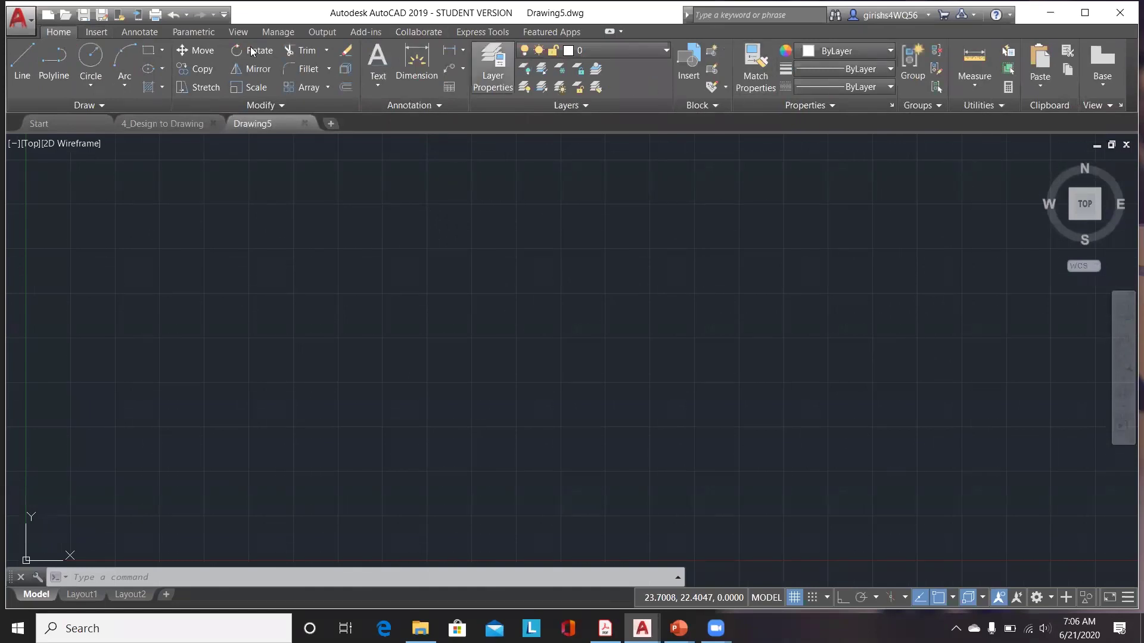
left_click(93, 34)
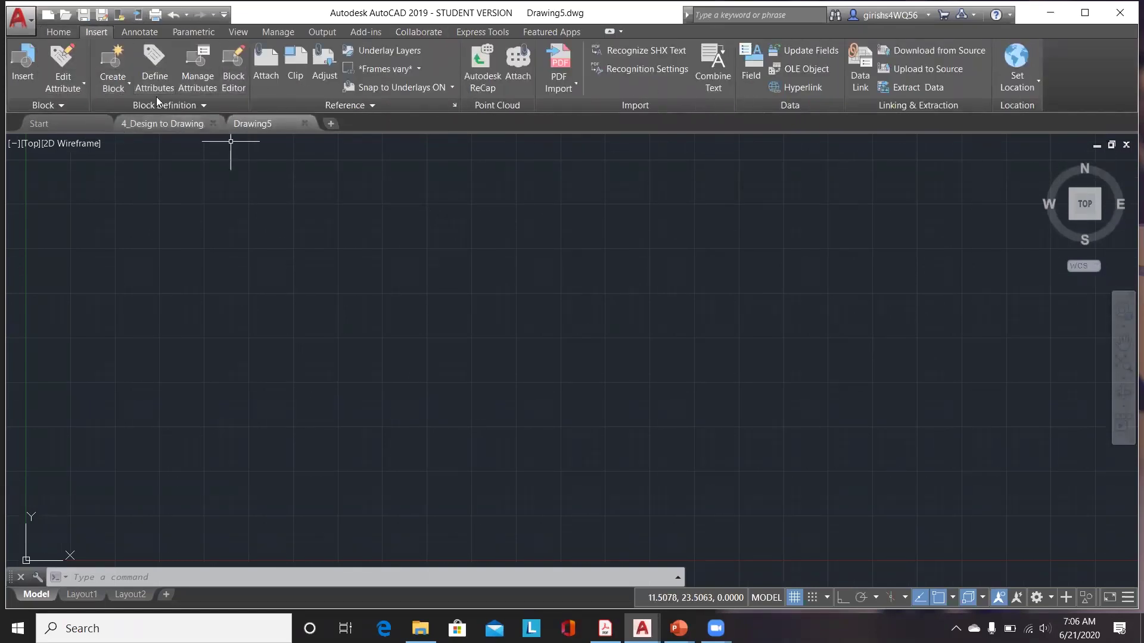
left_click(260, 57)
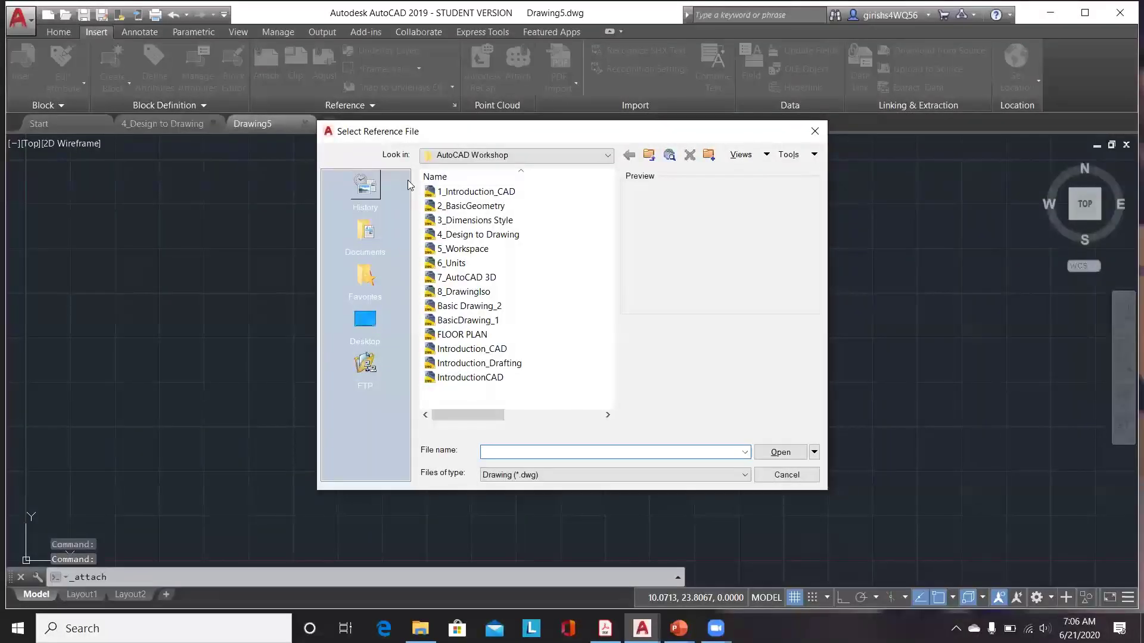
left_click(471, 235)
left_click(794, 448)
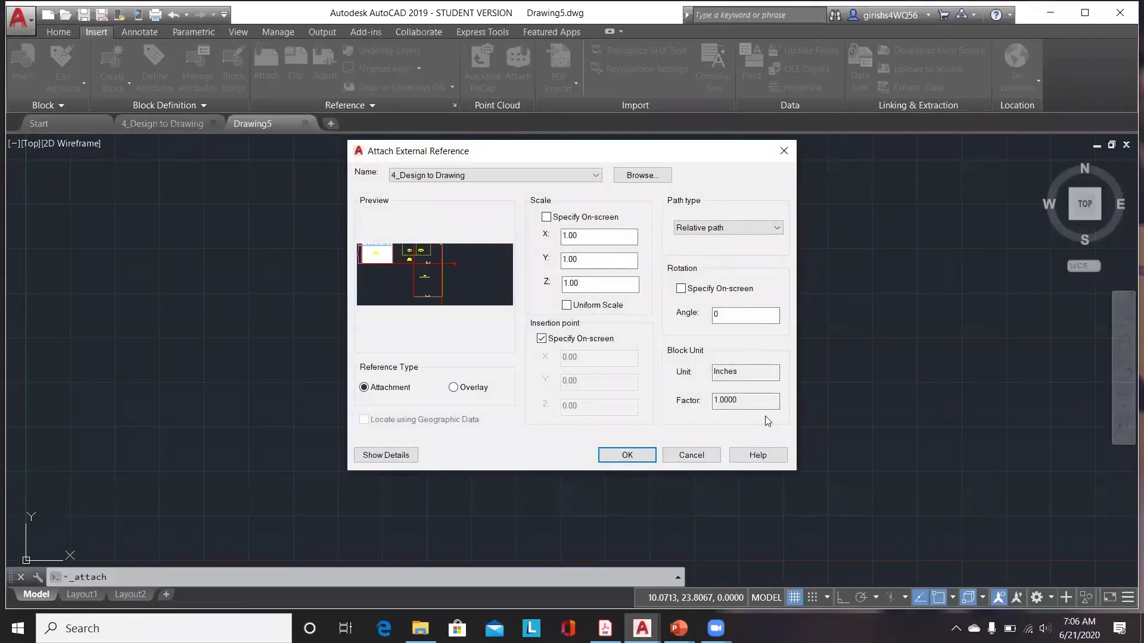
left_click(629, 460)
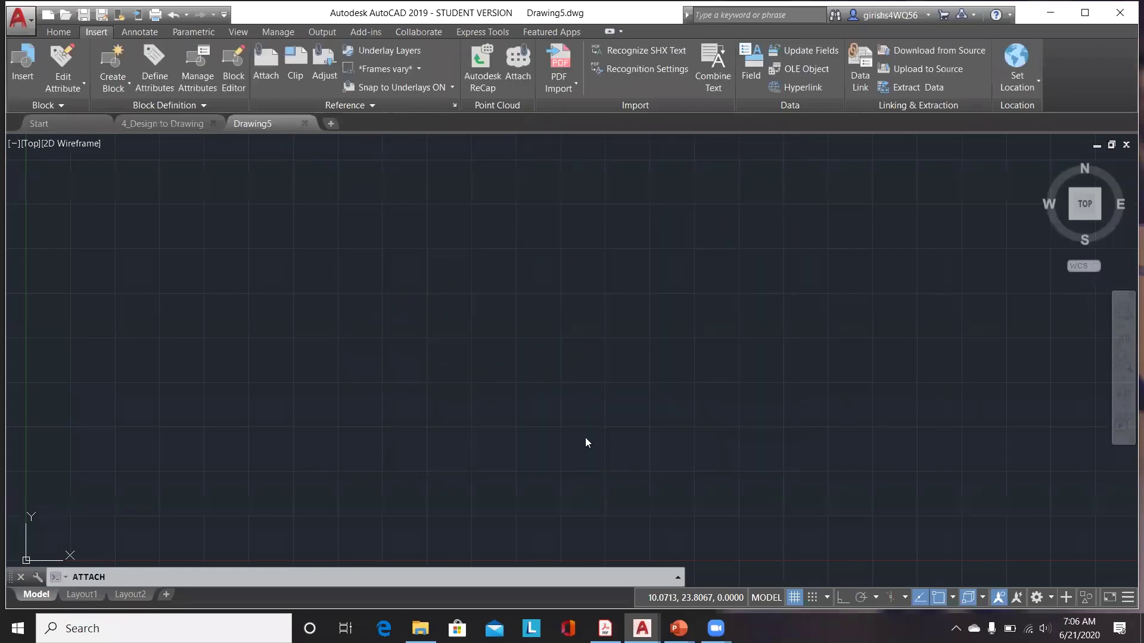
scroll(585, 435, "down", 4)
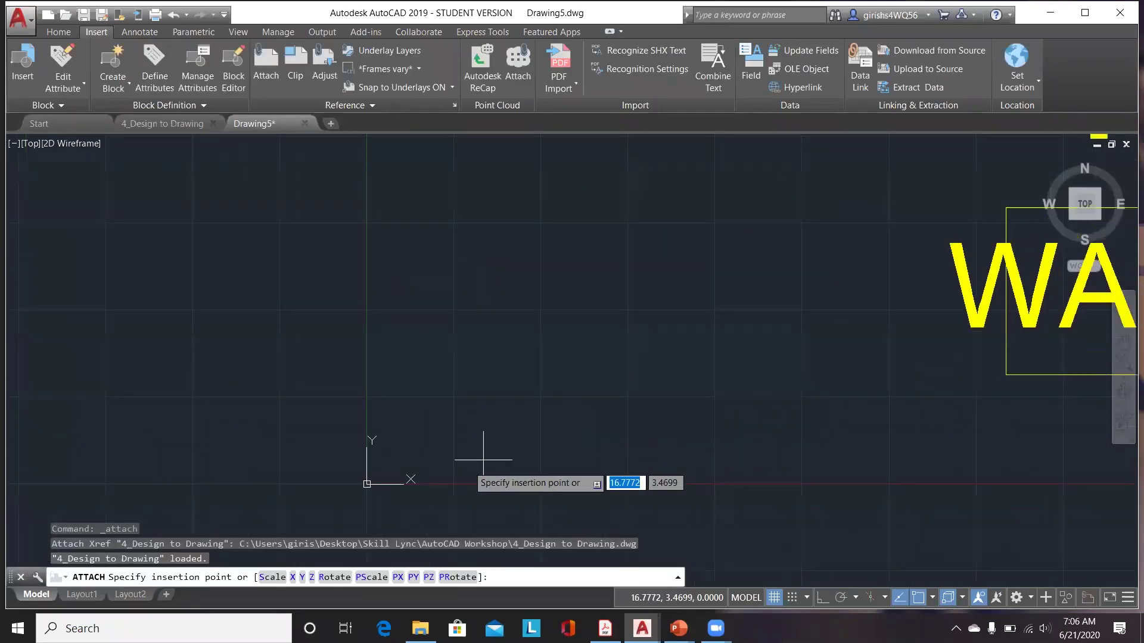
left_click(367, 484)
Select the attached floor plan and examine it as one referenced object, from the overall layout to the meeting room and grid labels.
scroll(399, 351, "down", 10)
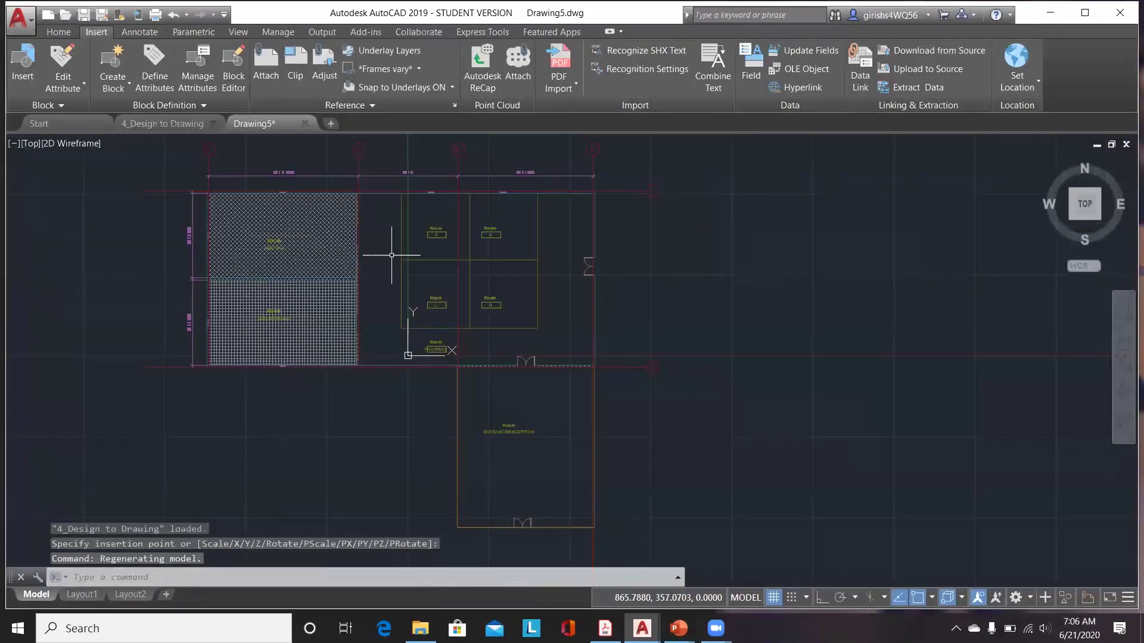
scroll(262, 219, "up", 4)
left_click(236, 216)
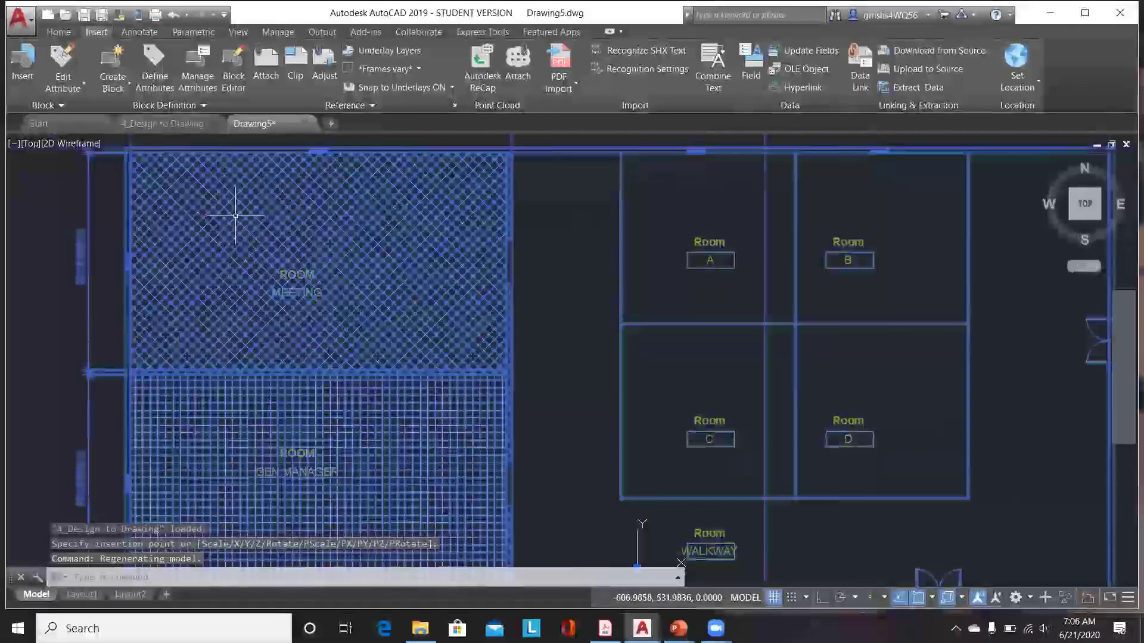
scroll(455, 264, "down", 3)
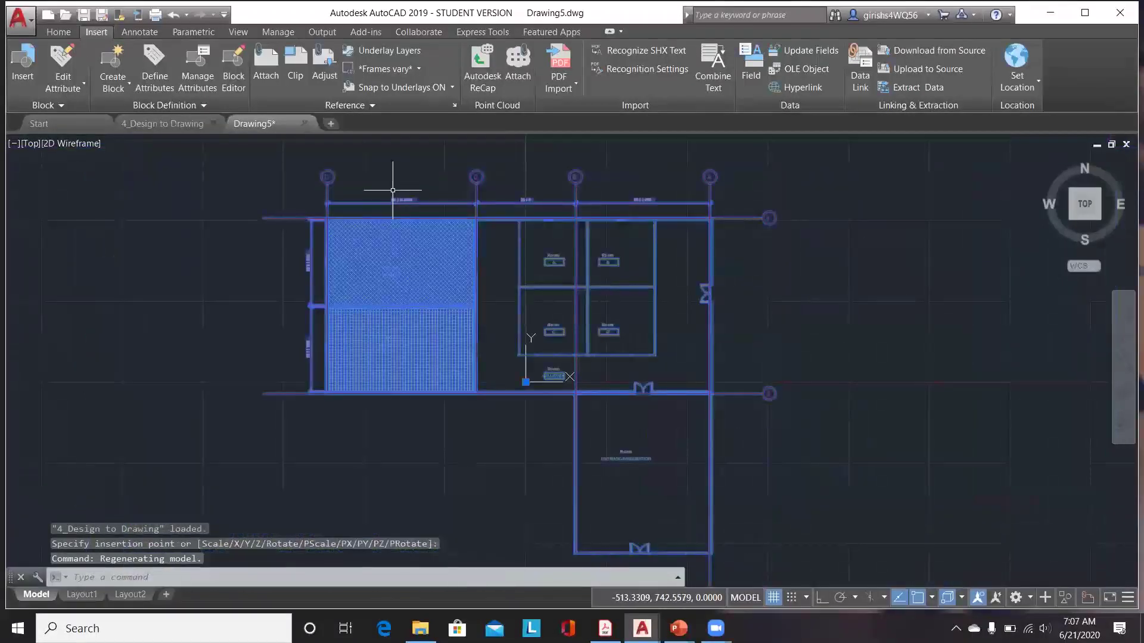
scroll(392, 190, "up", 2)
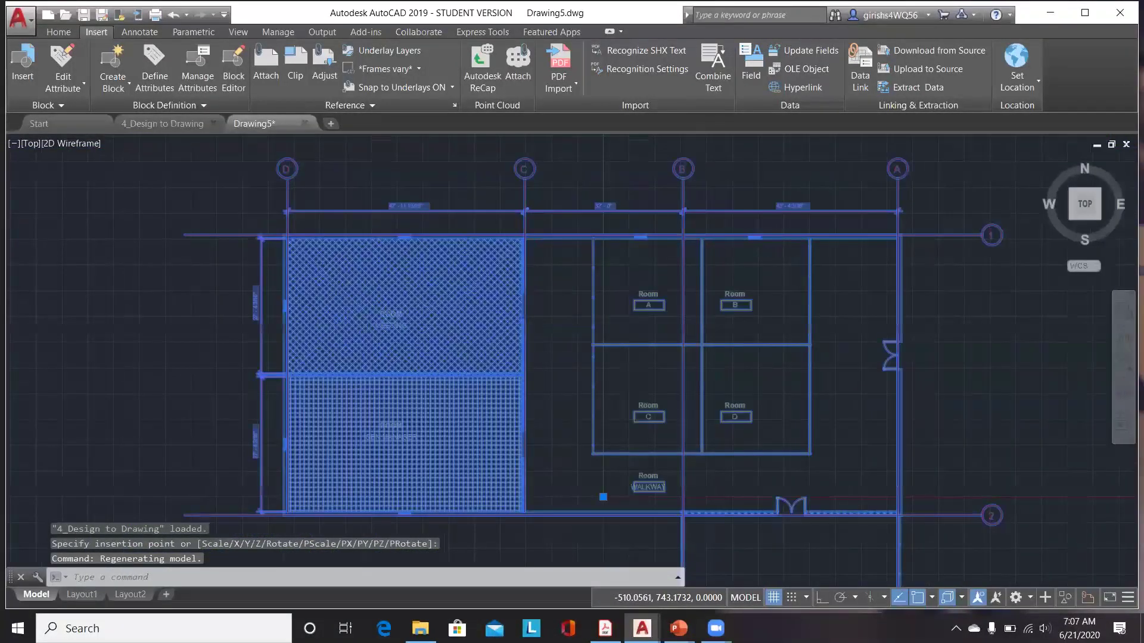
scroll(393, 190, "up", 2)
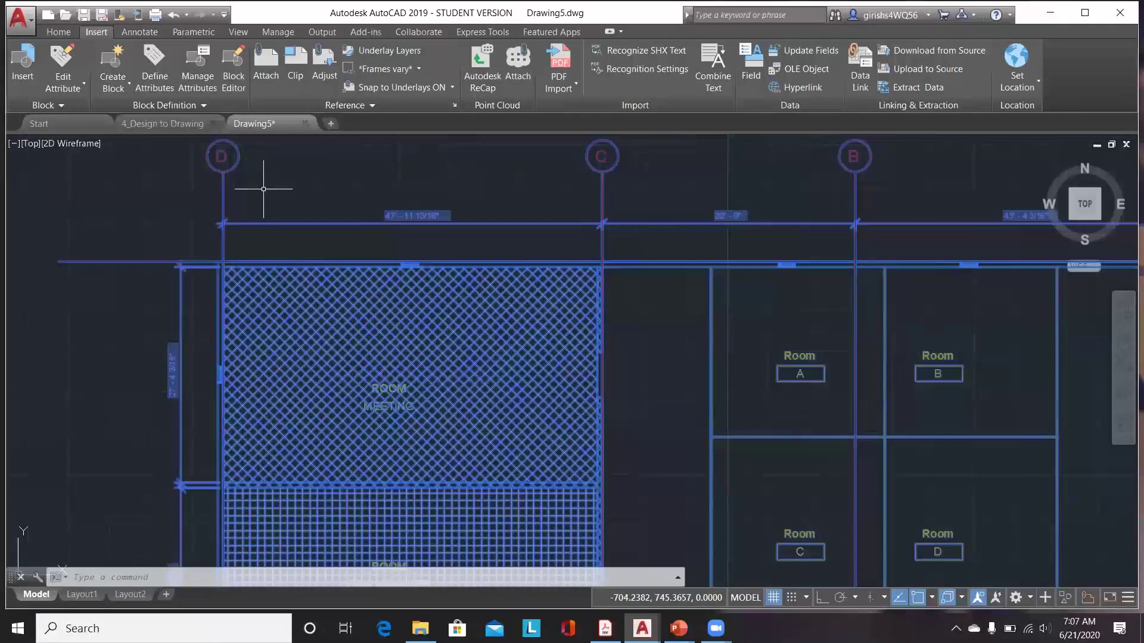
Save the new drawing as 9_EX_REFS in the AutoCAD Workshop folder.
key("ctrl+s")
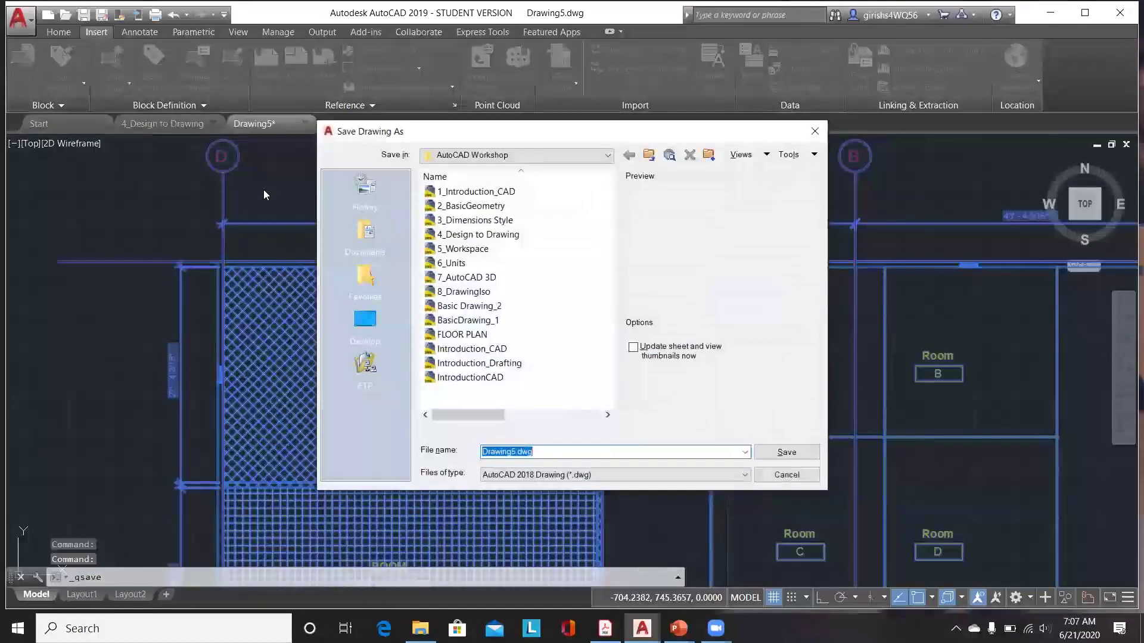
type("9_xre")
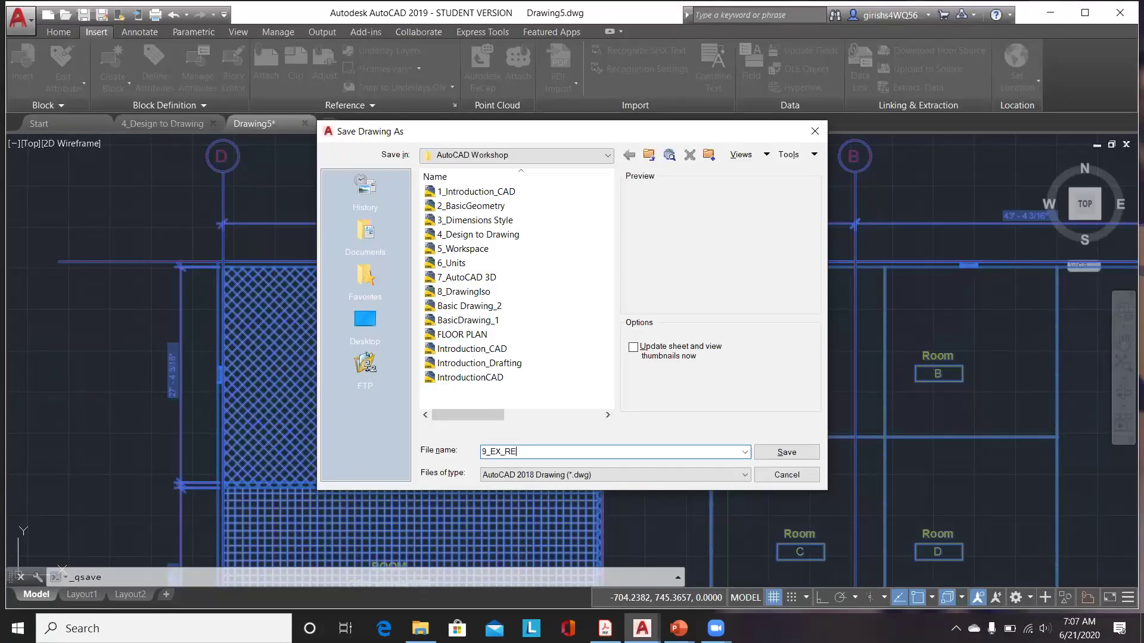
type("FS")
left_click(802, 457)
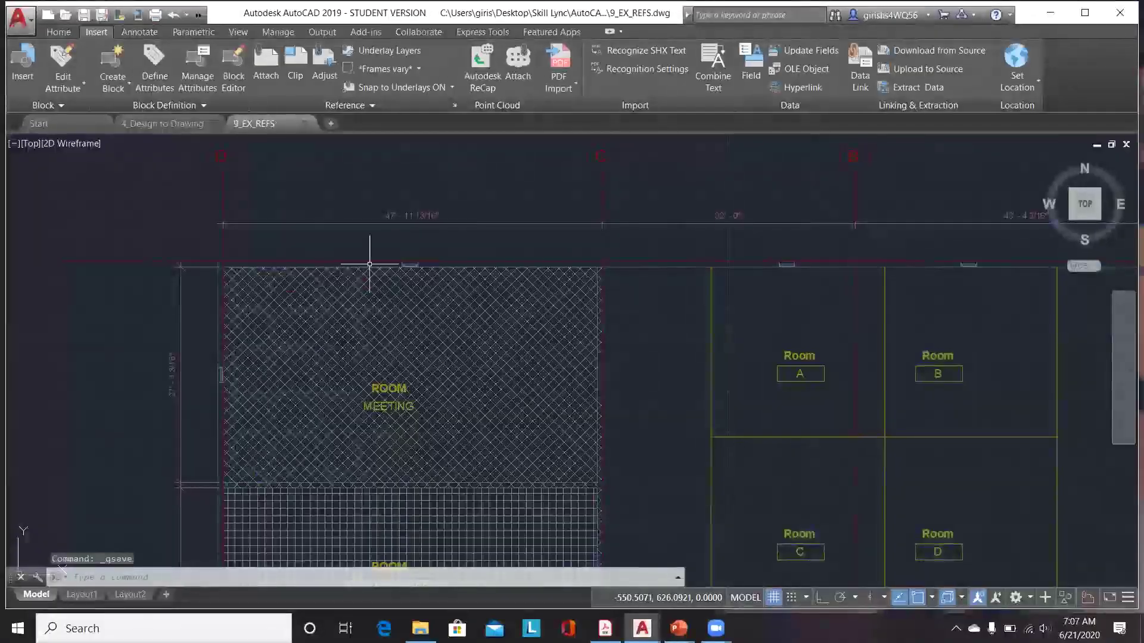
View the whole referenced plan and pick it at the general manager's room.
scroll(387, 250, "down", 6)
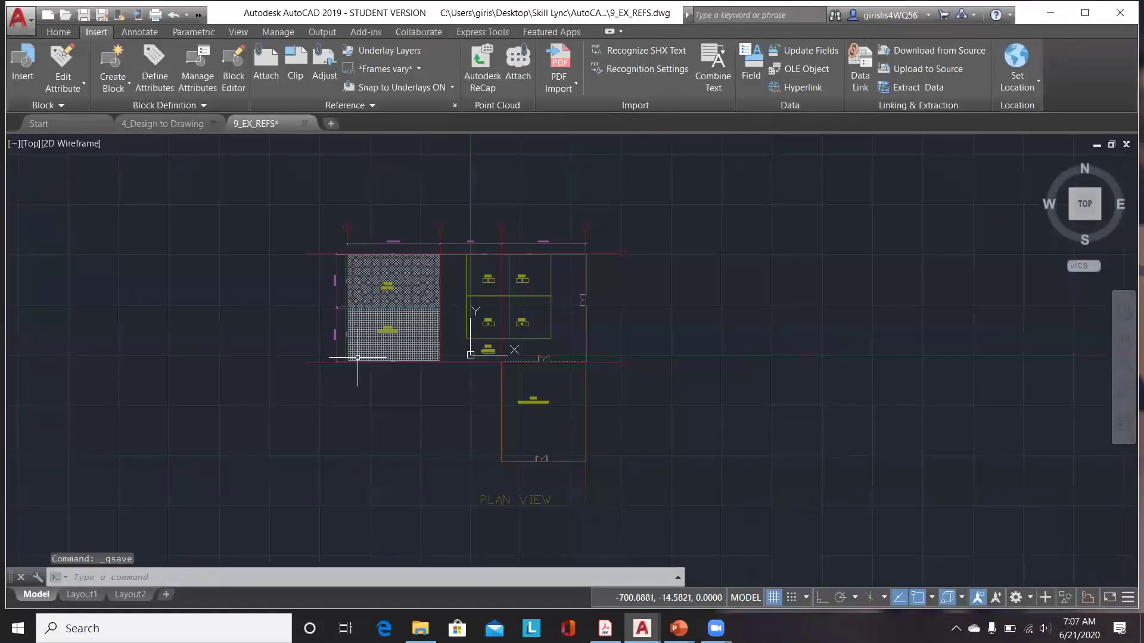
left_click(359, 335)
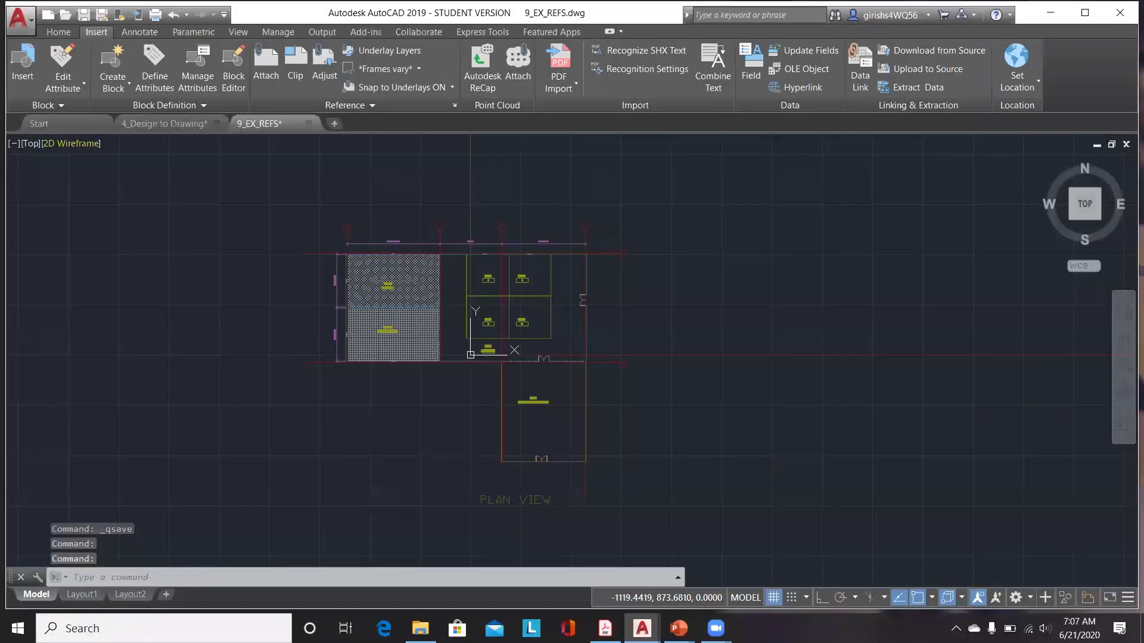
Examine the source floor plan in the model space of 4_Design to Drawing and return to 9_EX_REFS.
mouse_move(164, 131)
mouse_move(223, 195)
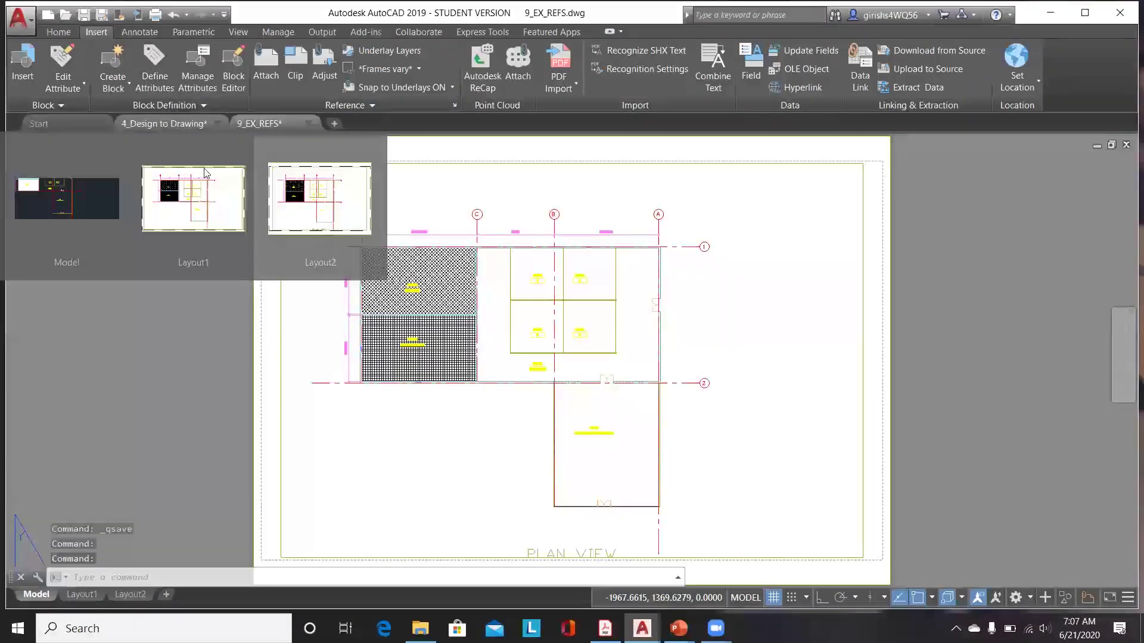
left_click(186, 123)
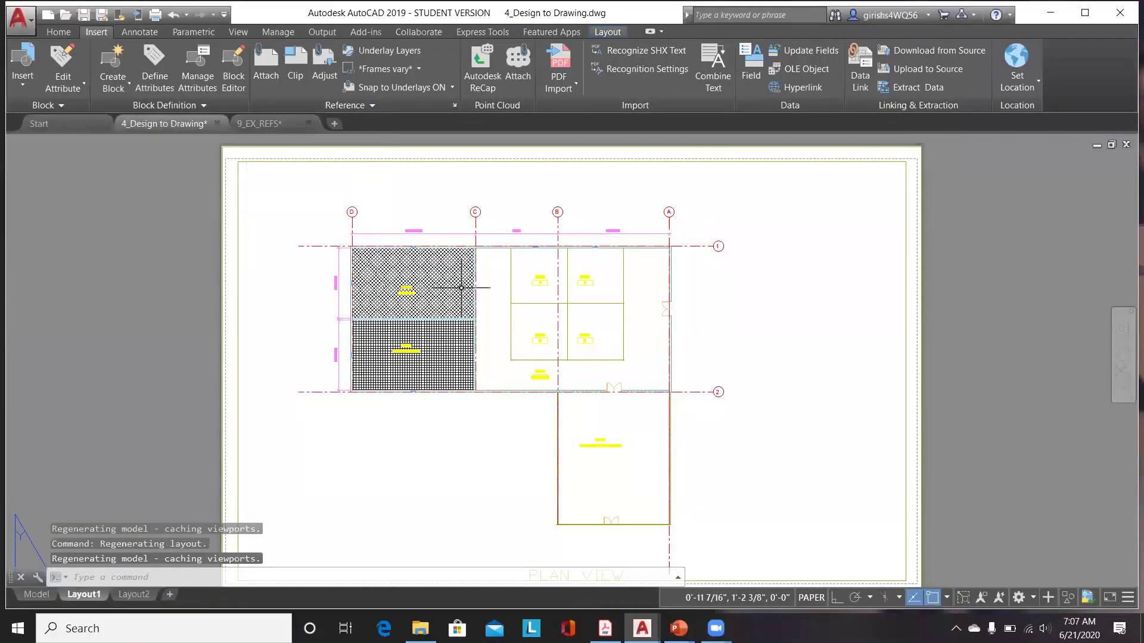
left_click(36, 594)
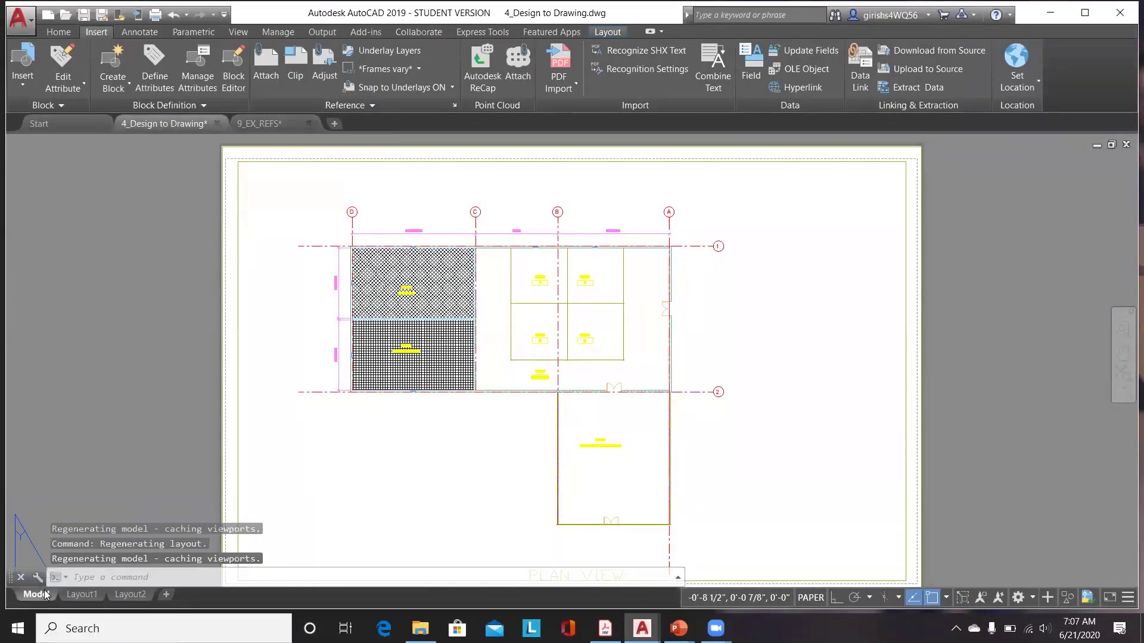
scroll(507, 405, "down", 4)
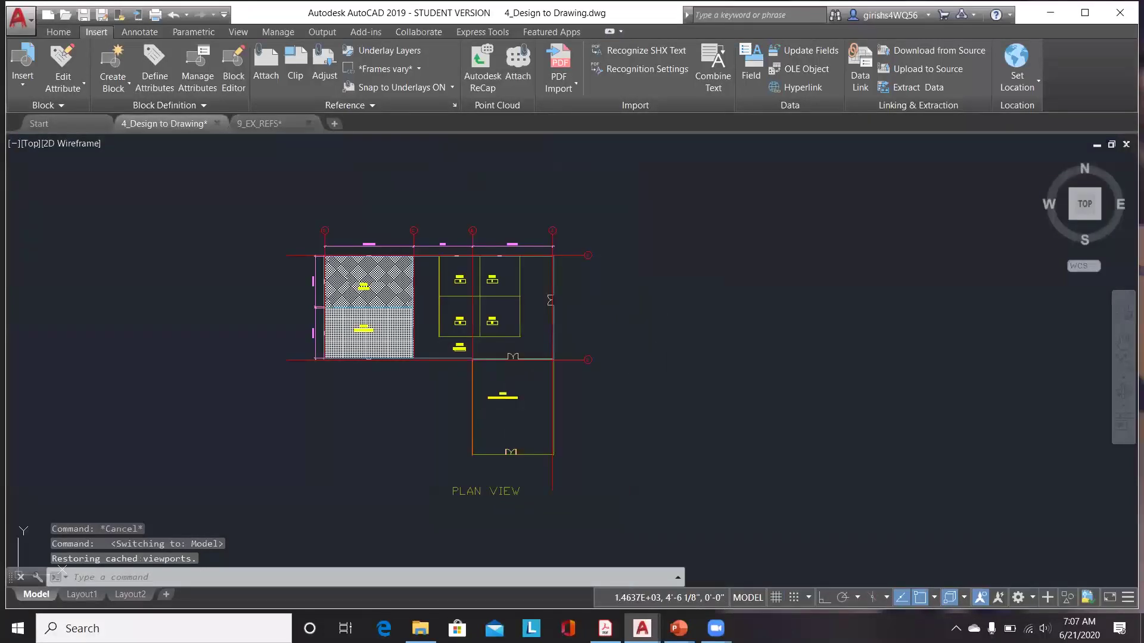
middle_click(226, 155)
middle_click(226, 155)
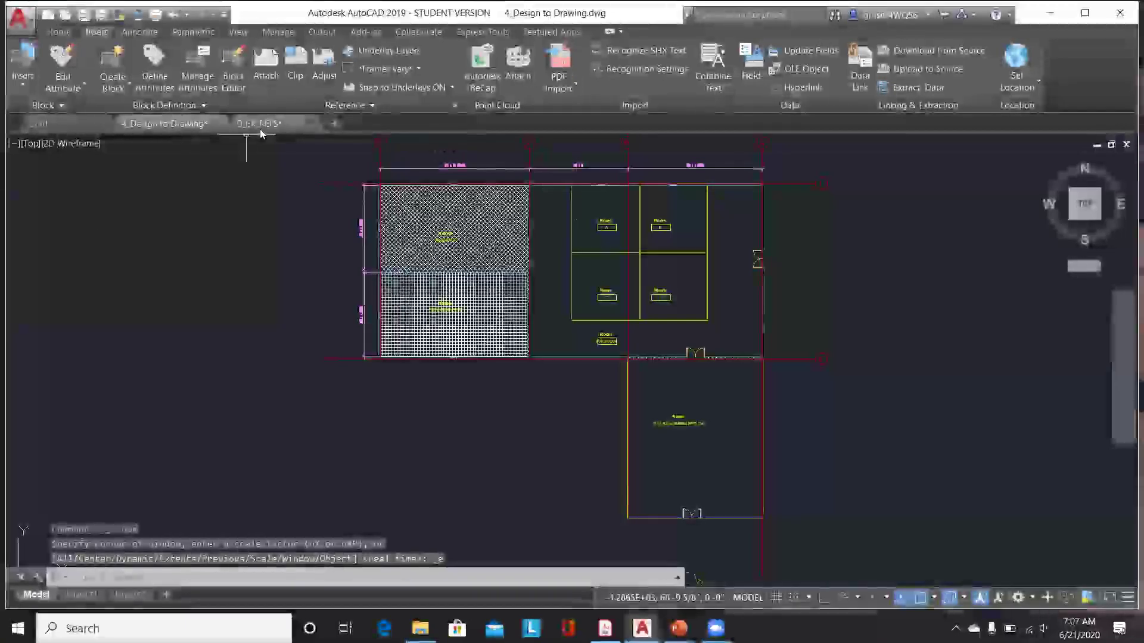
left_click(259, 129)
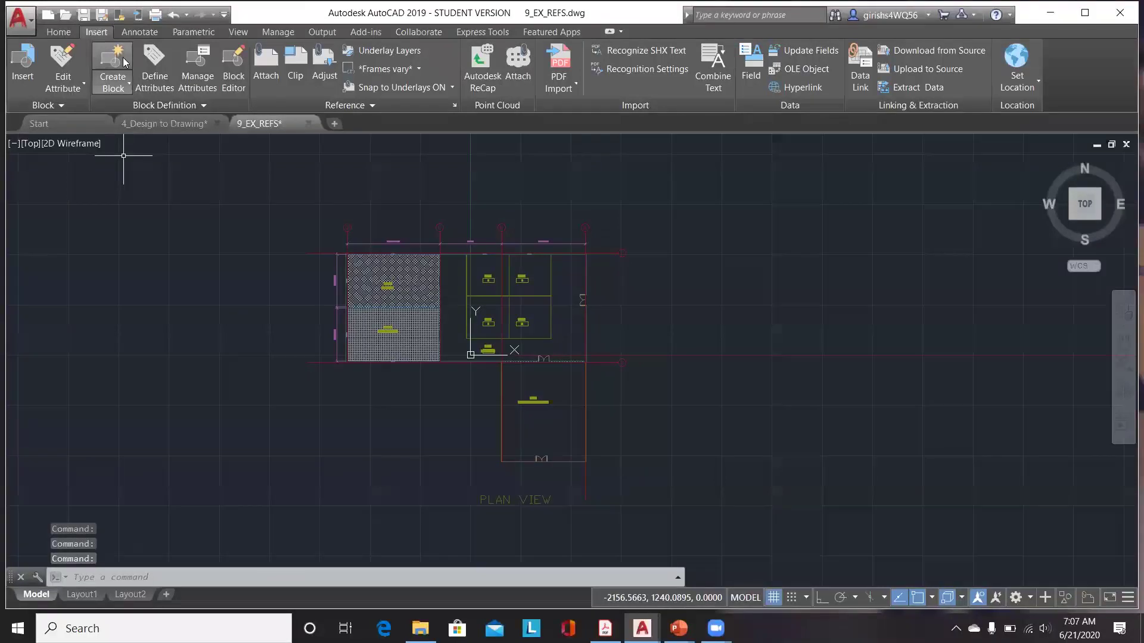
Draw a rectangle framing the referenced floor plan and its PLAN VIEW title.
left_click(59, 32)
left_click(149, 50)
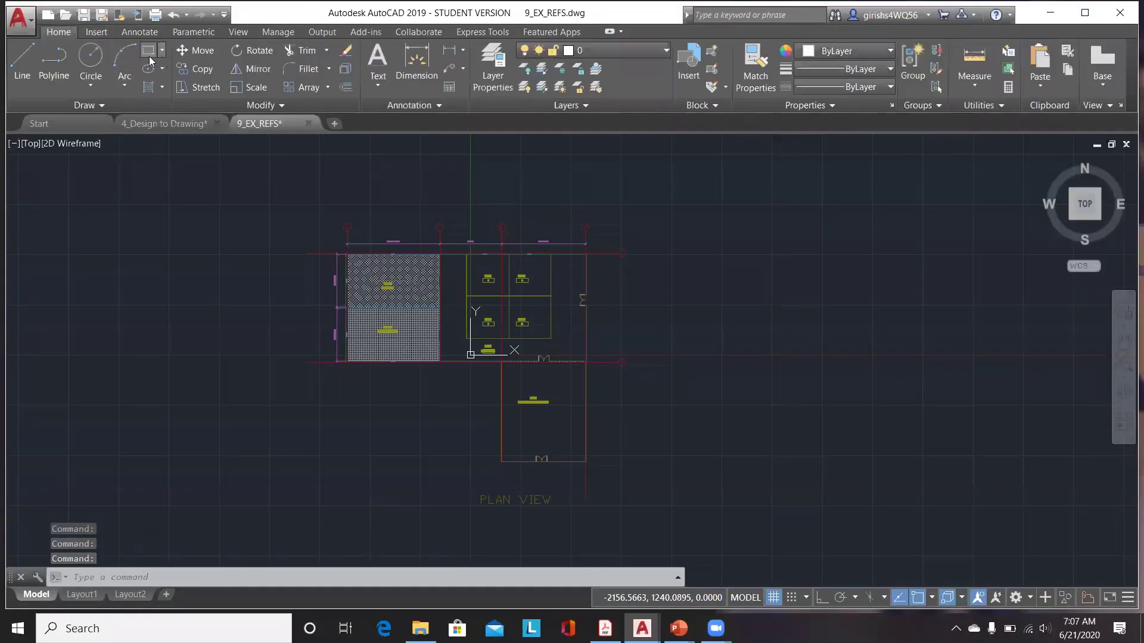
left_click(316, 215)
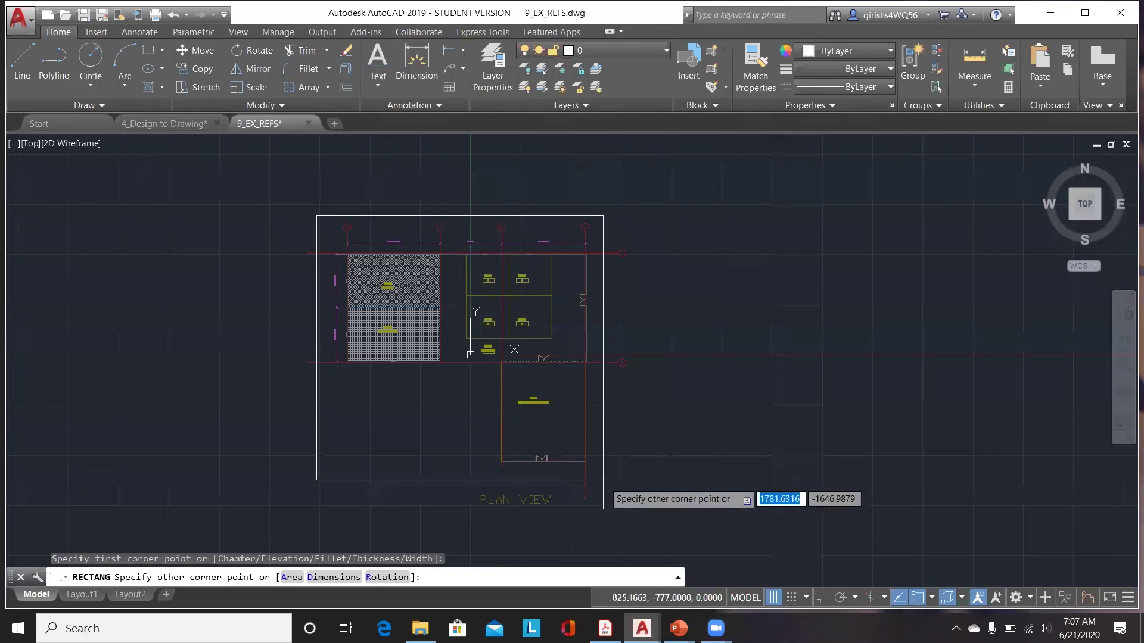
left_click(658, 522)
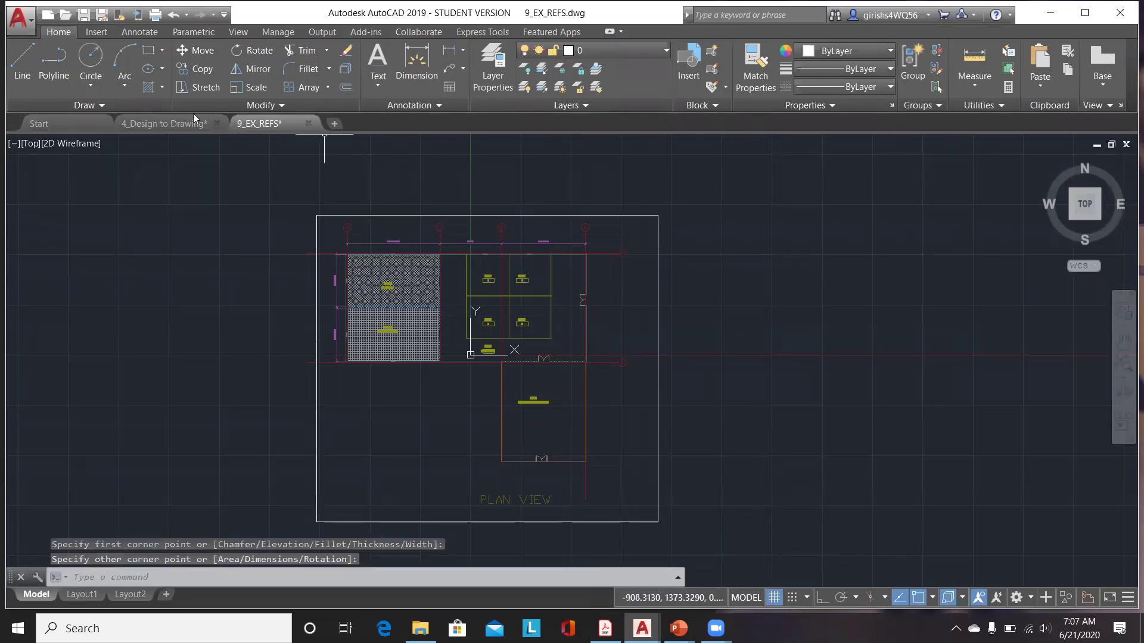
Move the referenced floor plan about 36 units to the right, using the entrance room's lower-left corner as base point.
left_click(196, 50)
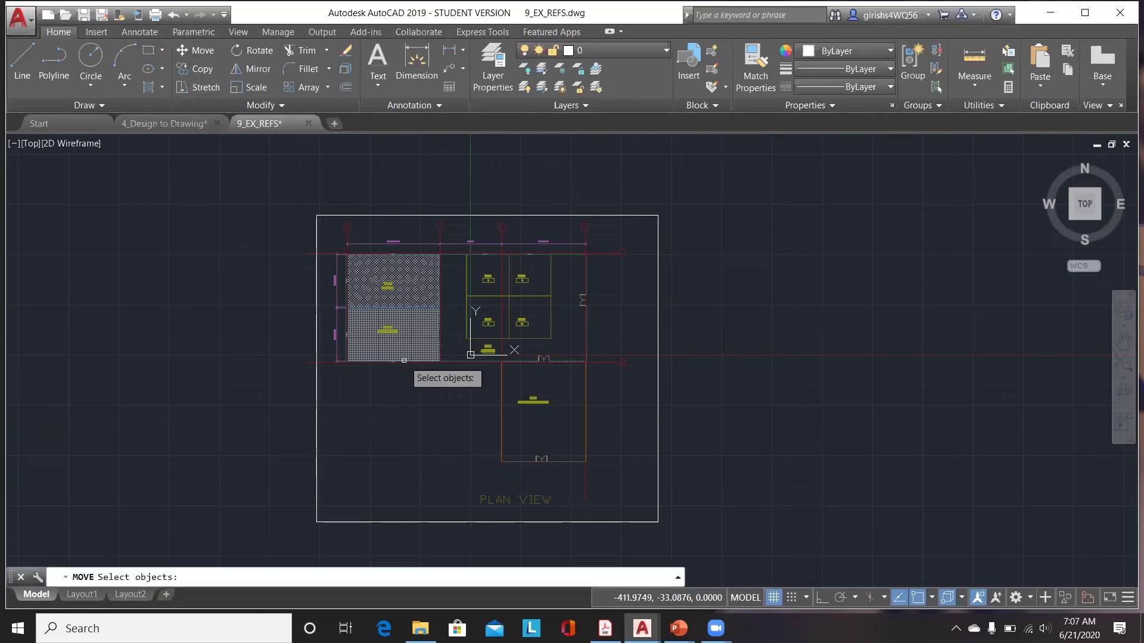
left_click(365, 359)
left_click(354, 358)
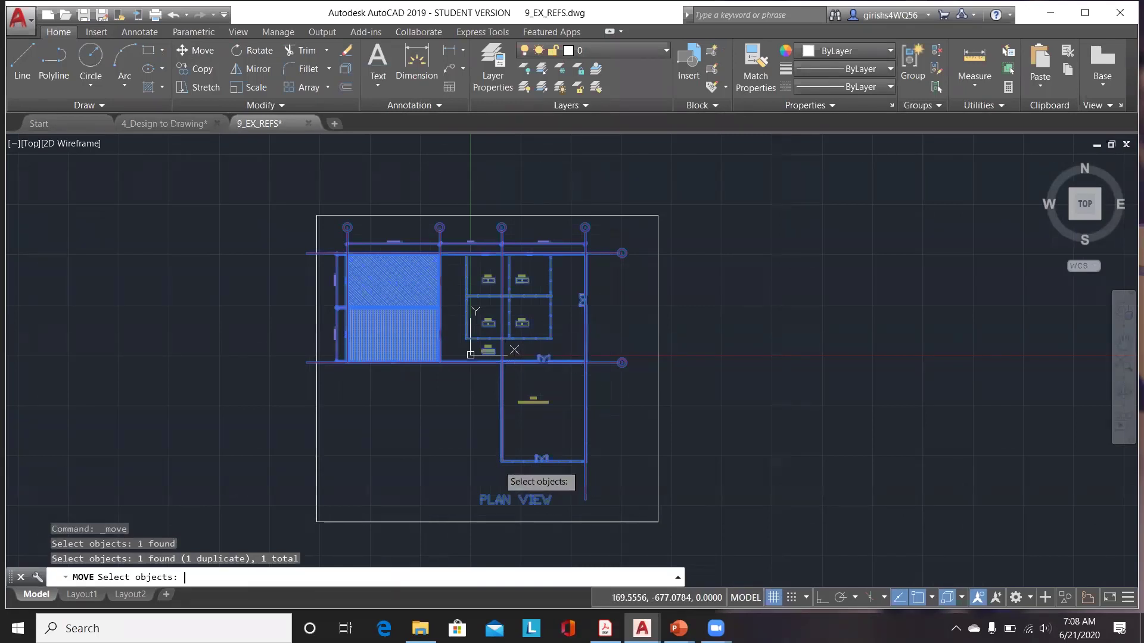
key("Return")
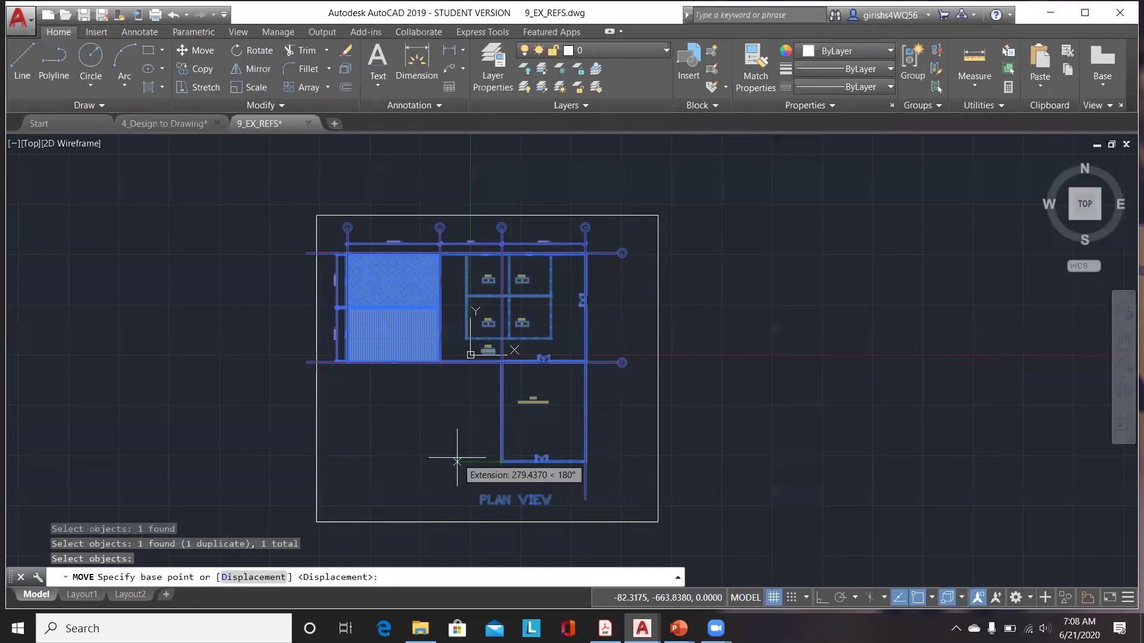
left_click(501, 461)
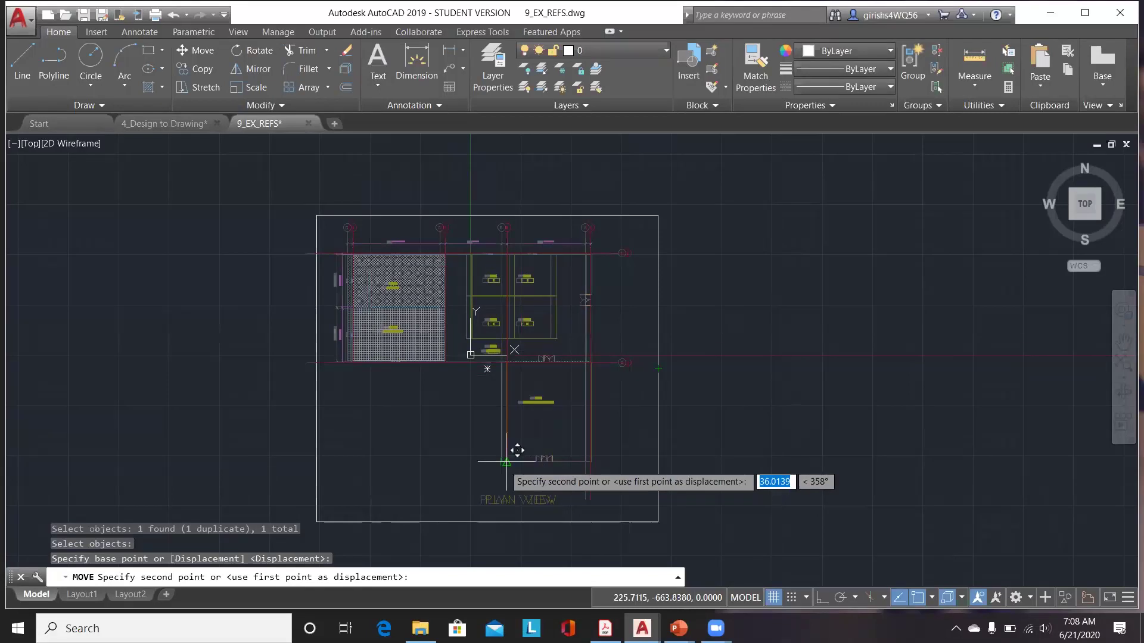
left_click(504, 463)
key("Escape")
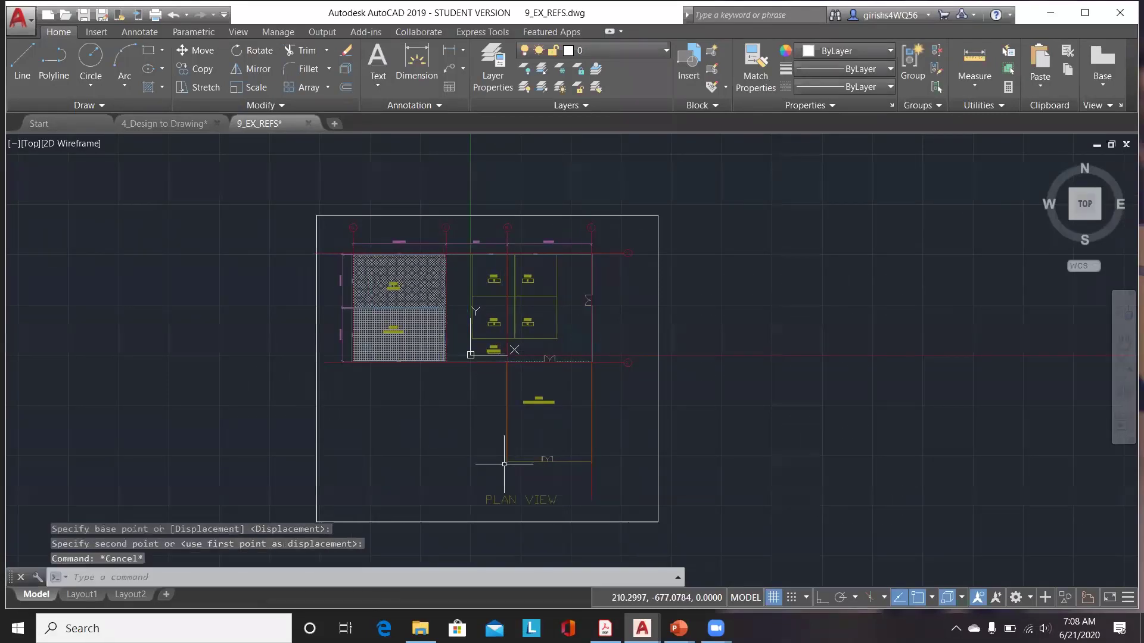
Try to turn on clipping for the referenced floor plan with the Clip command's ON option.
left_click(96, 32)
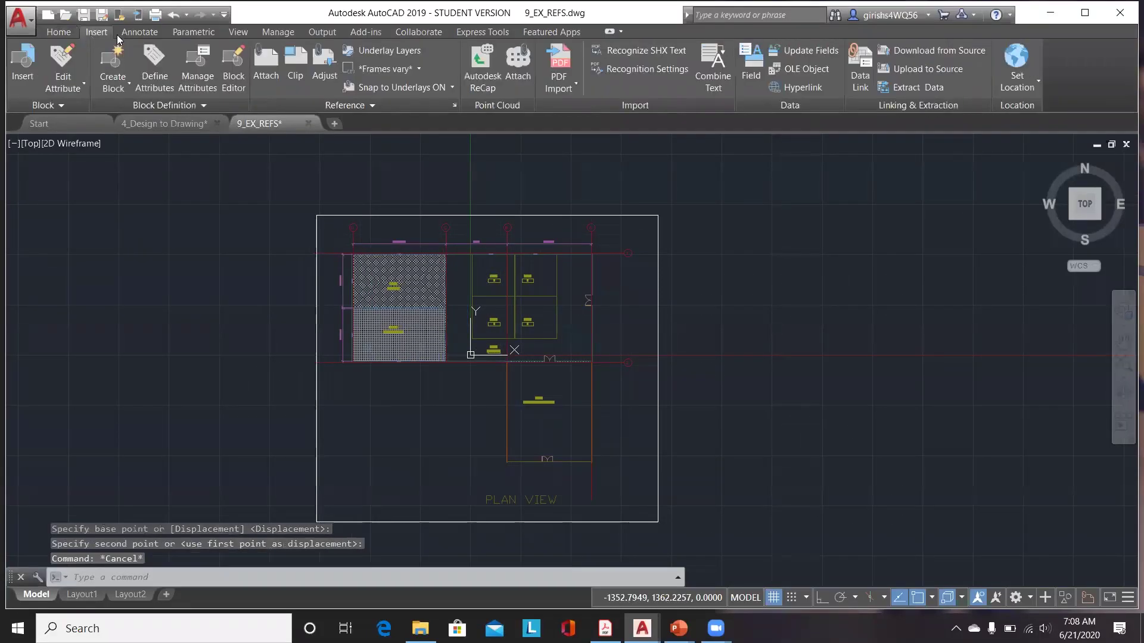
left_click(295, 54)
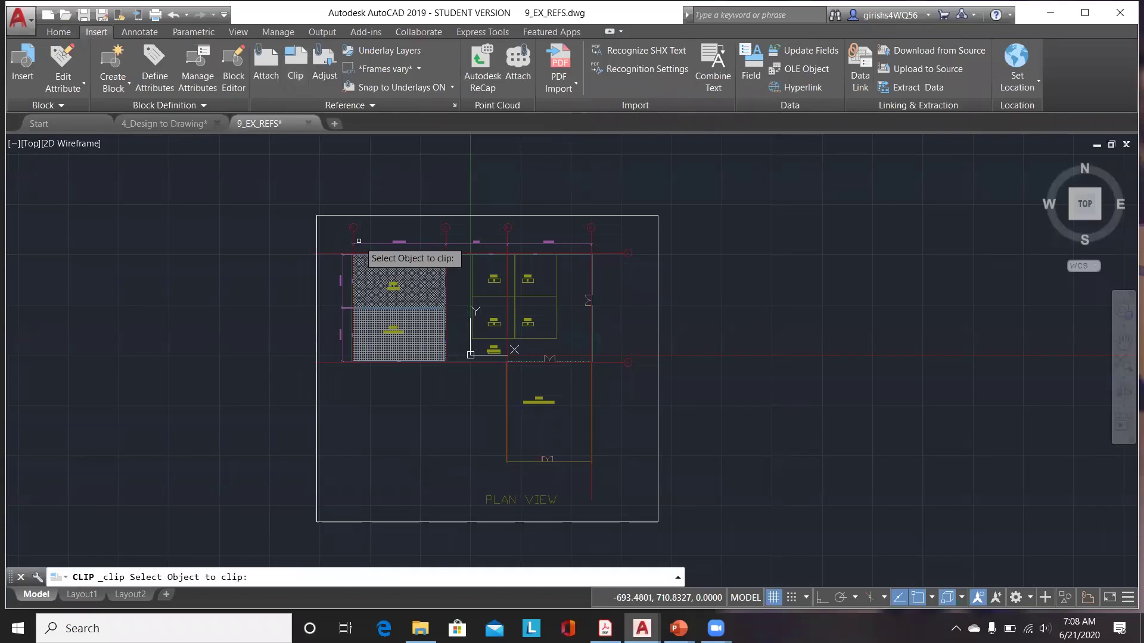
scroll(420, 307, "up", 5)
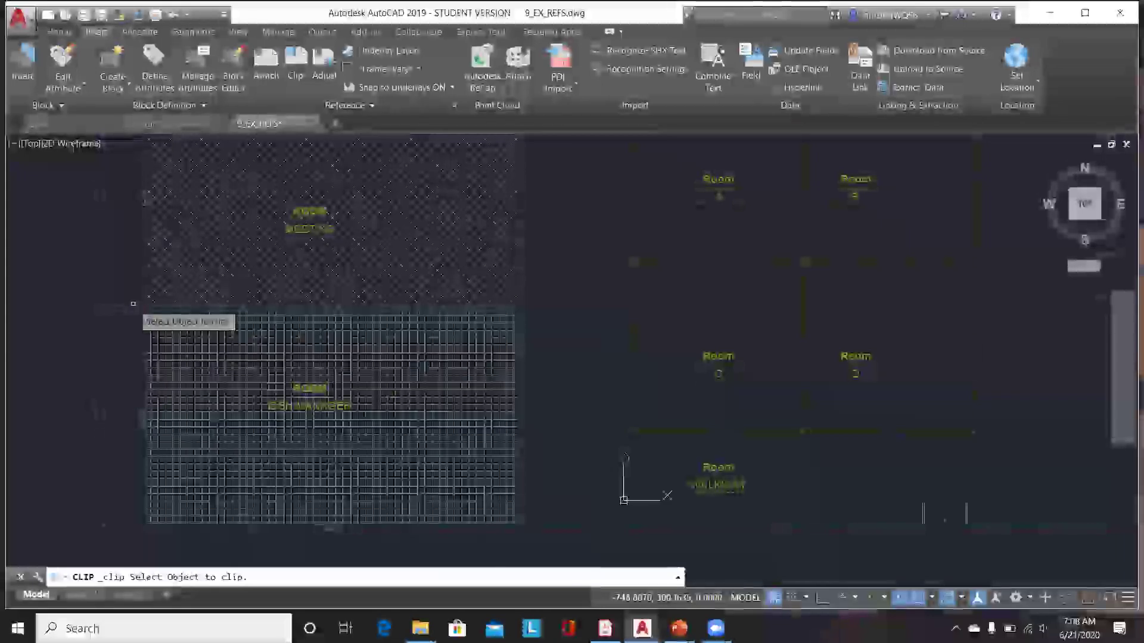
left_click(128, 286)
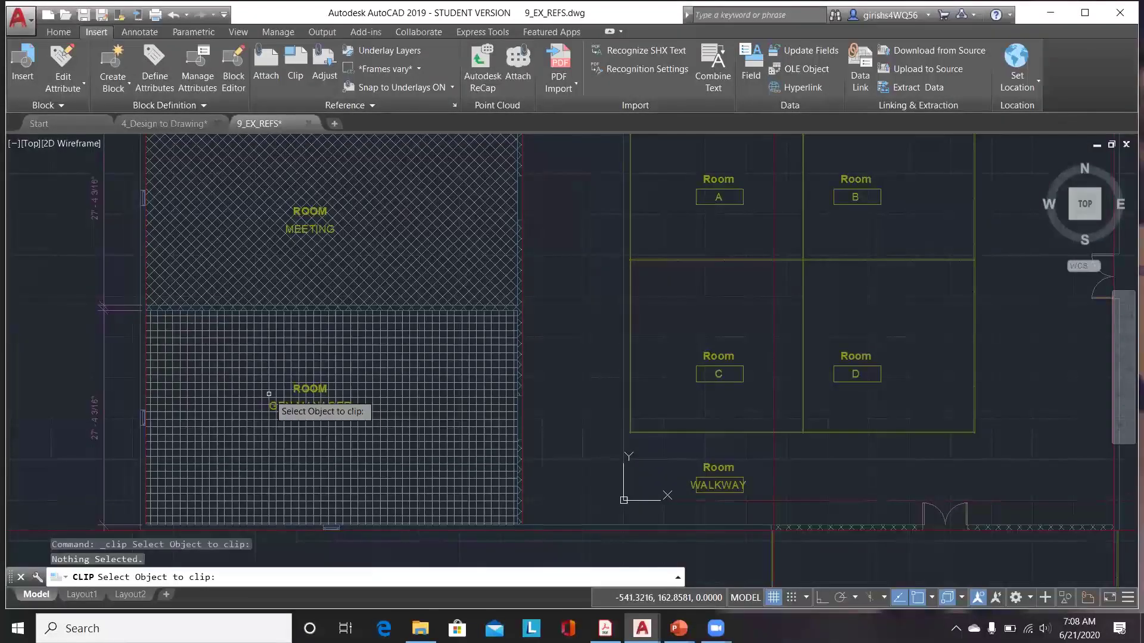
scroll(330, 360, "down", 5)
left_click(352, 337)
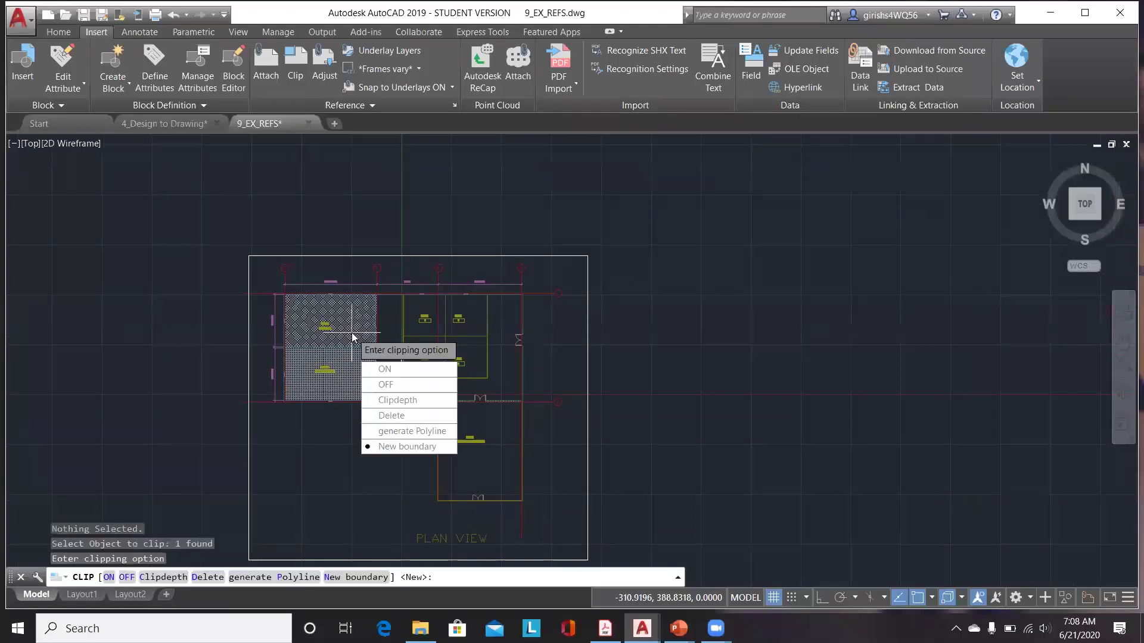
left_click(401, 368)
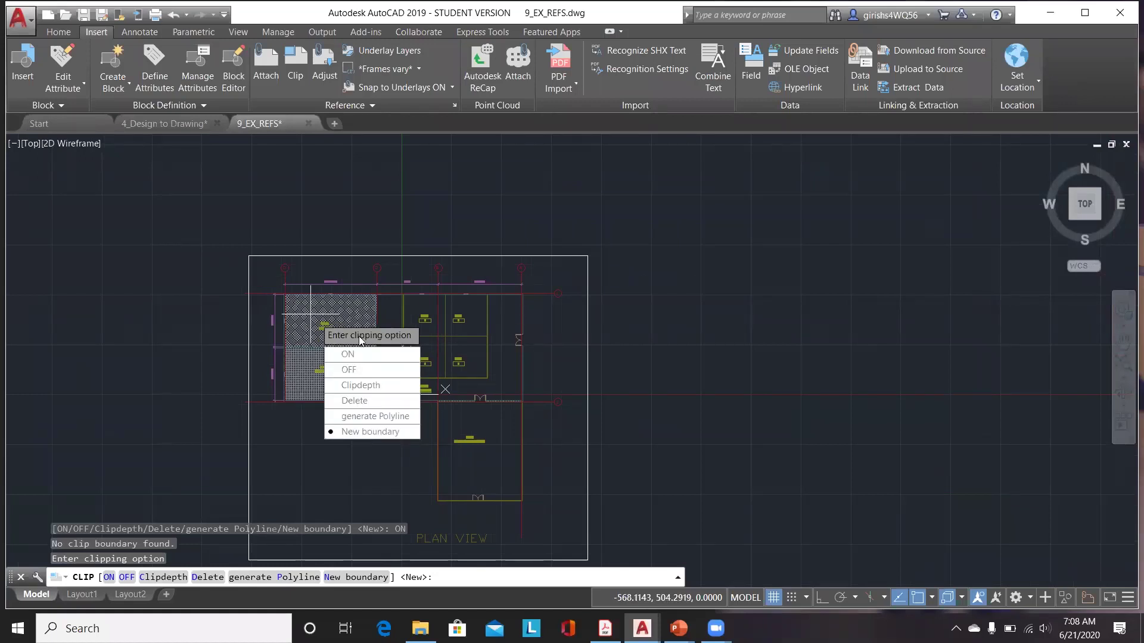
Clip the referenced plan to a new rectangular boundary around only the meeting room, and undo the clip.
left_click(353, 432)
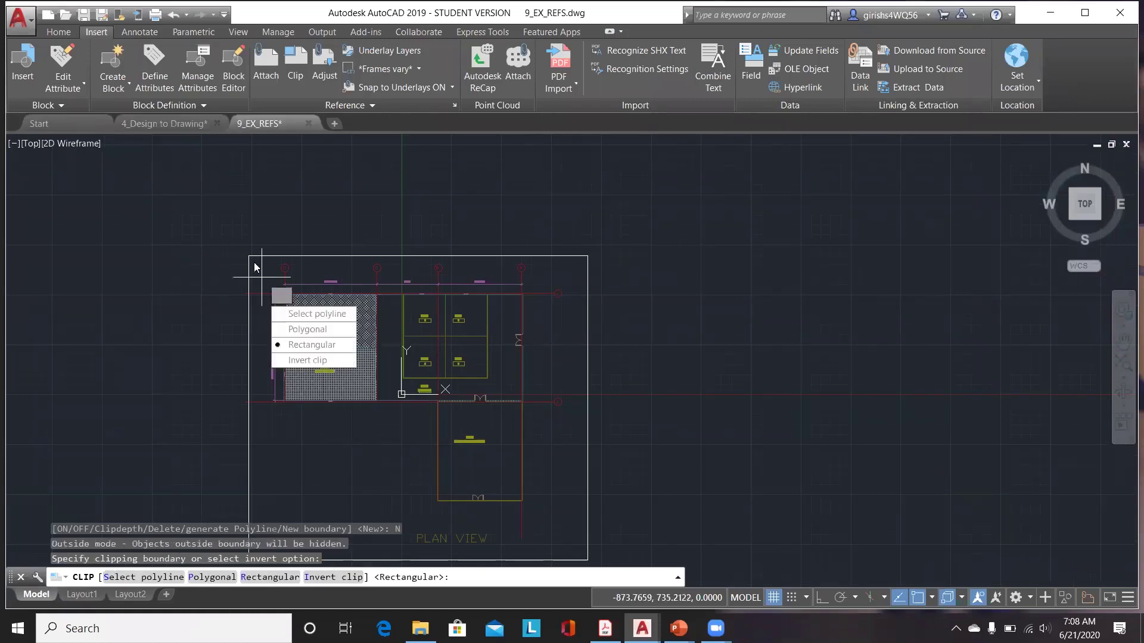
left_click(311, 345)
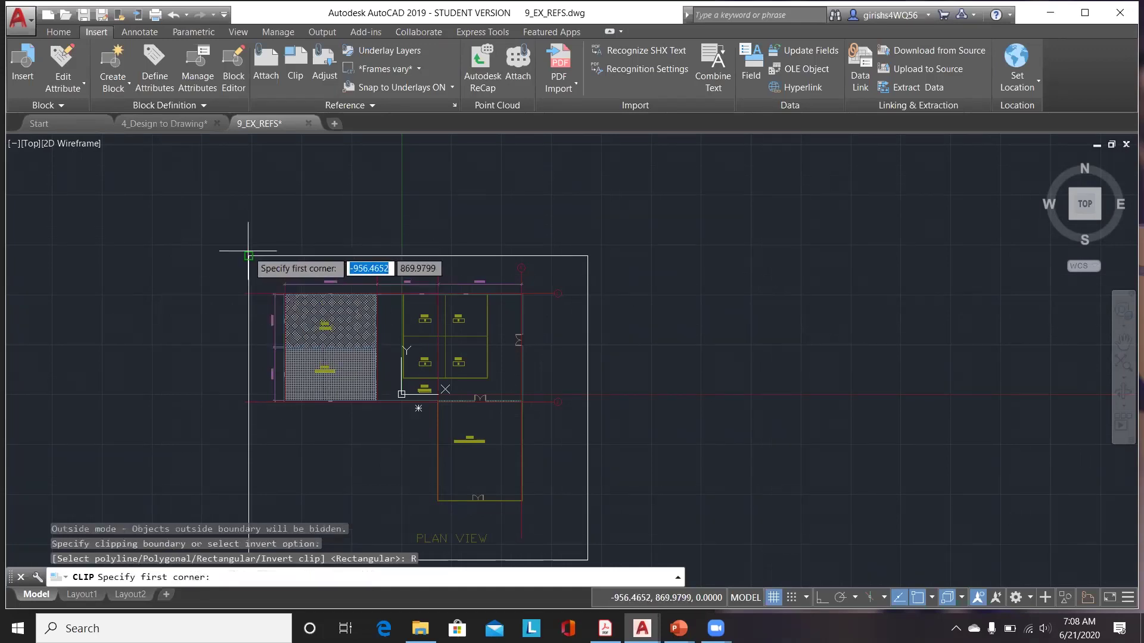
scroll(296, 295, "up", 2)
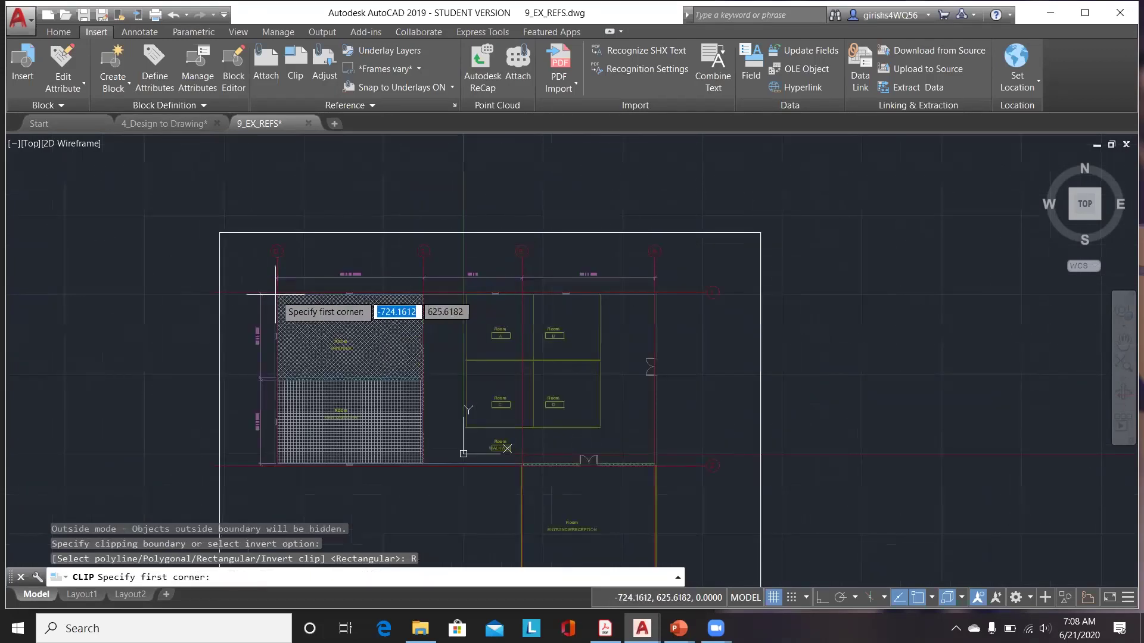
left_click(275, 294)
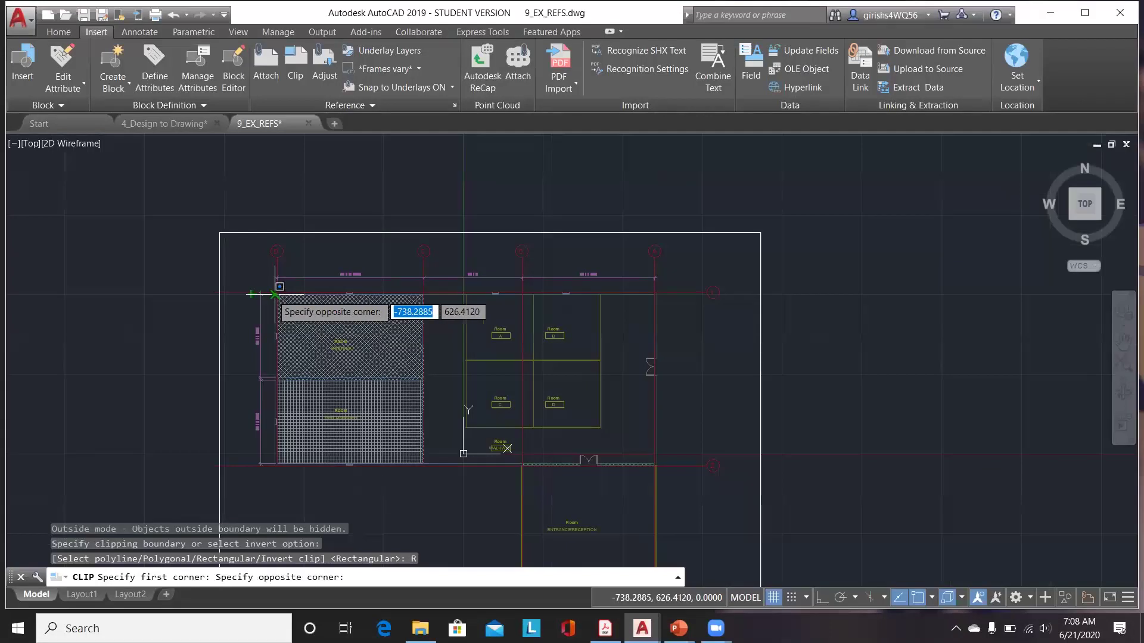
left_click(424, 379)
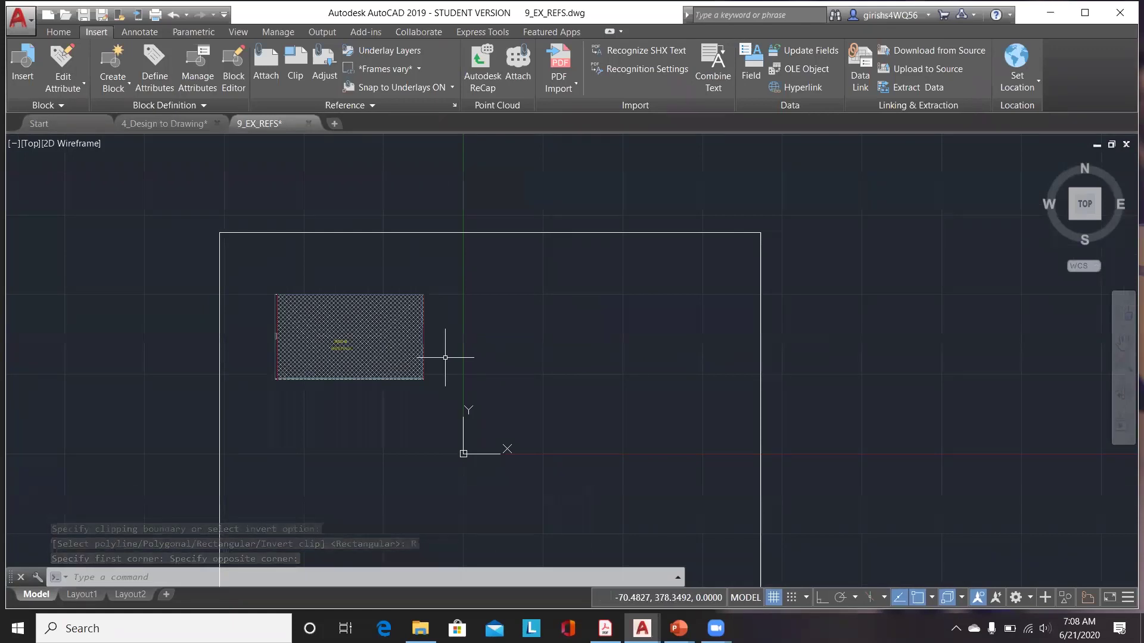
key("ctrl+z")
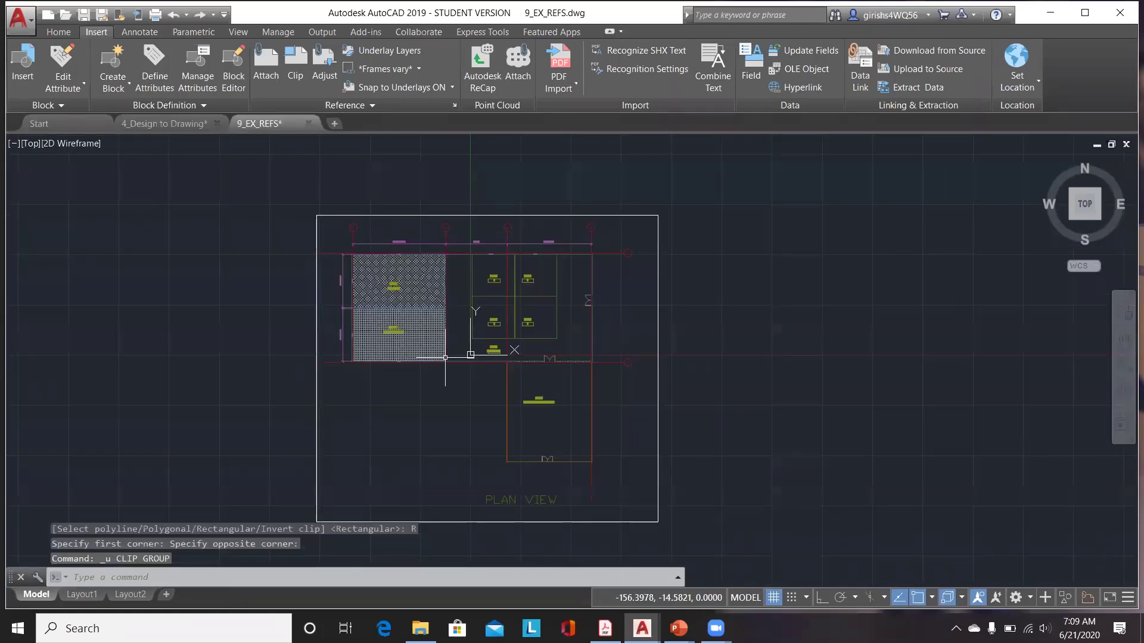
Clip the referenced plan to a new rectangular boundary enclosing the meeting and general manager's rooms, and undo the clip.
scroll(573, 285, "up", 2)
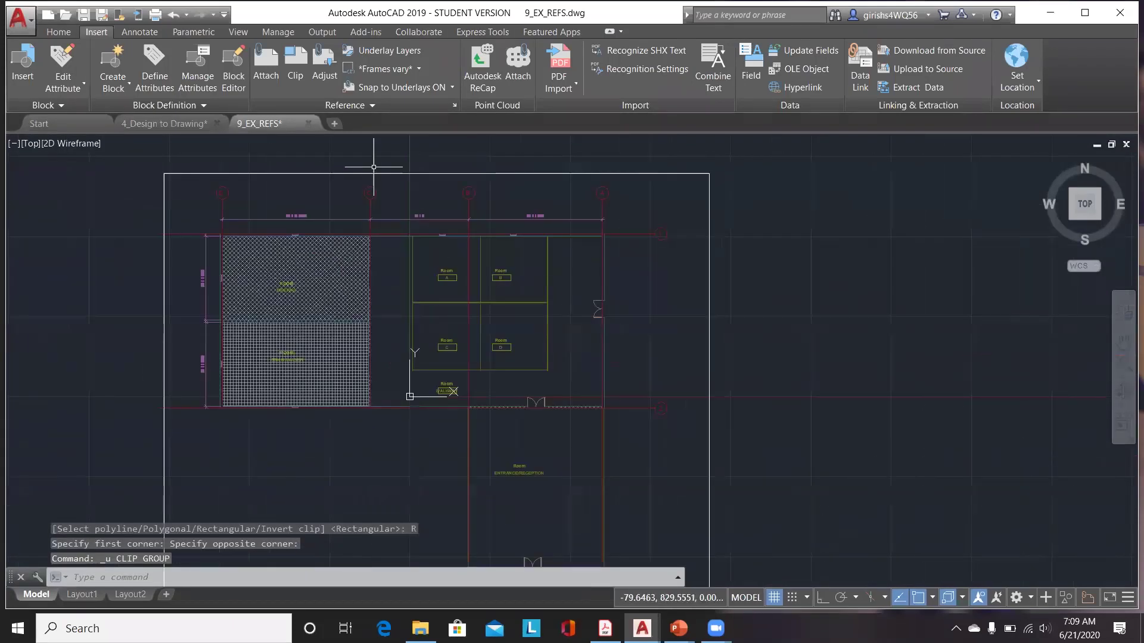
left_click(305, 59)
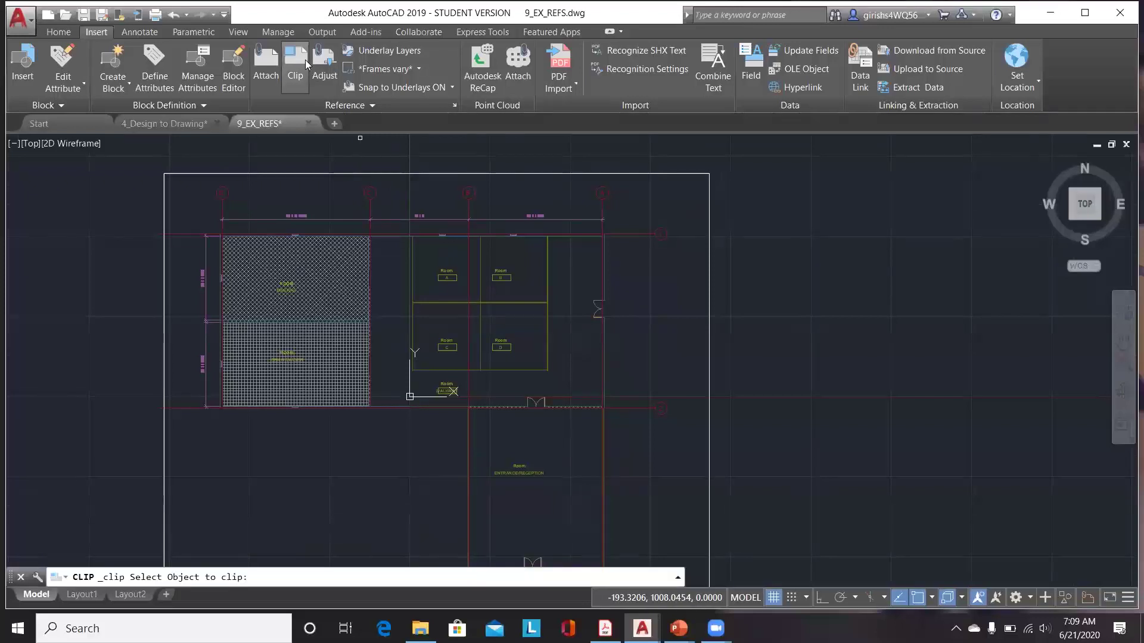
left_click(254, 241)
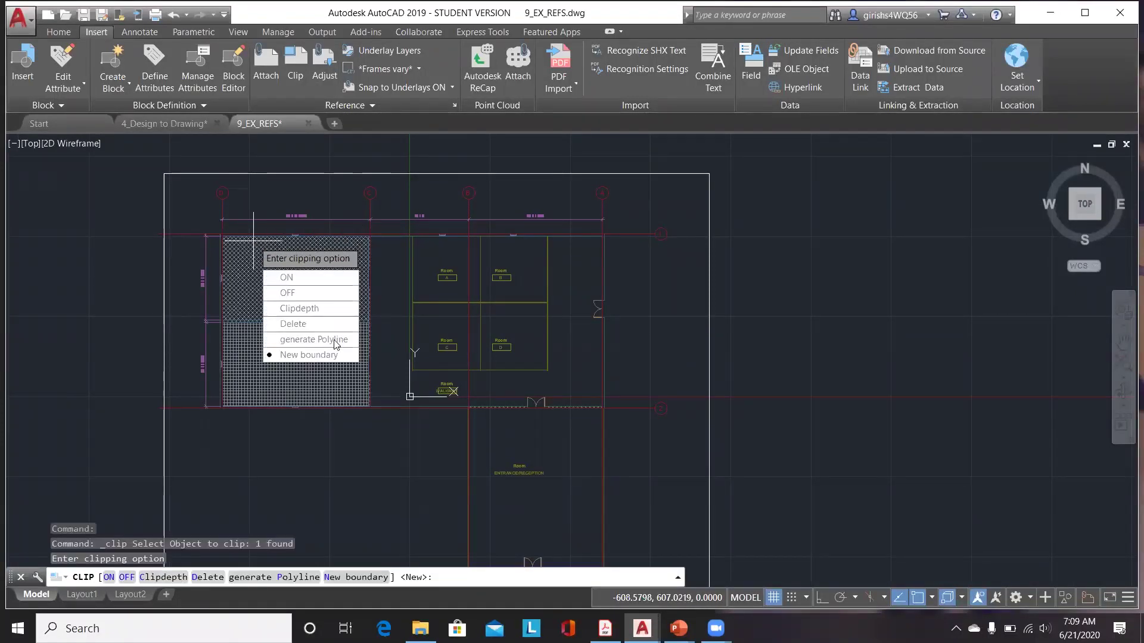
left_click(308, 354)
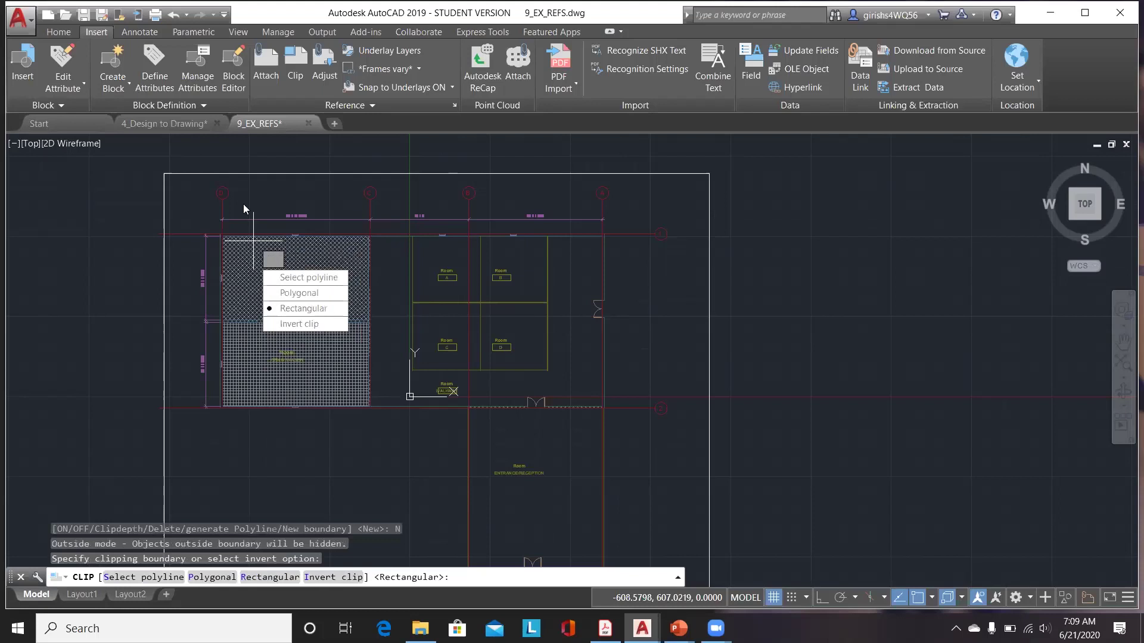
left_click(306, 309)
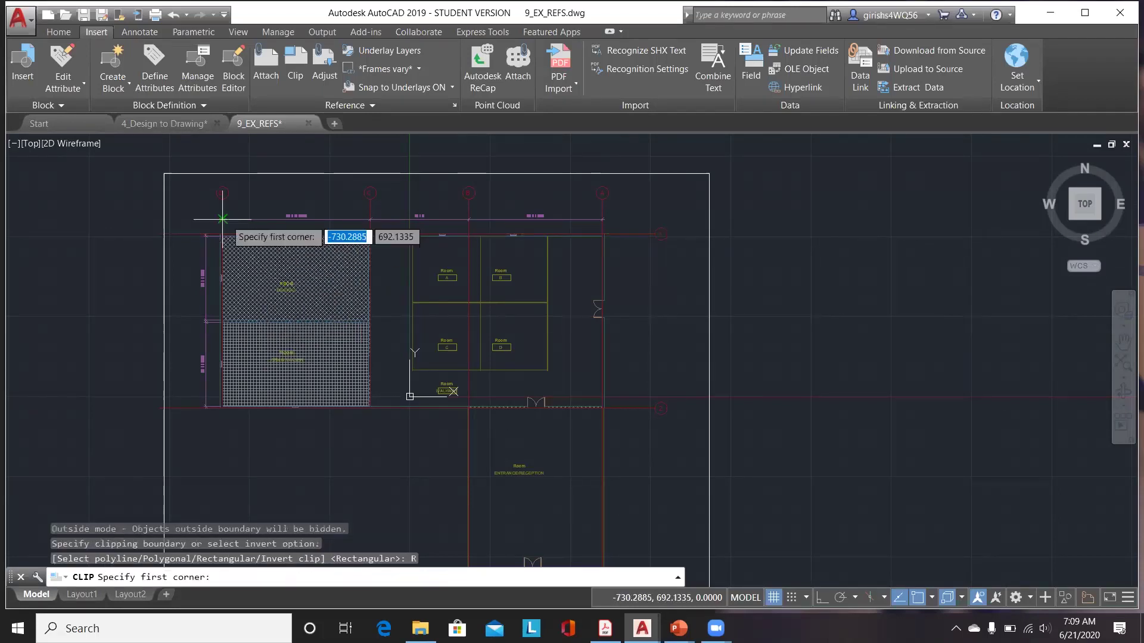
left_click(222, 219)
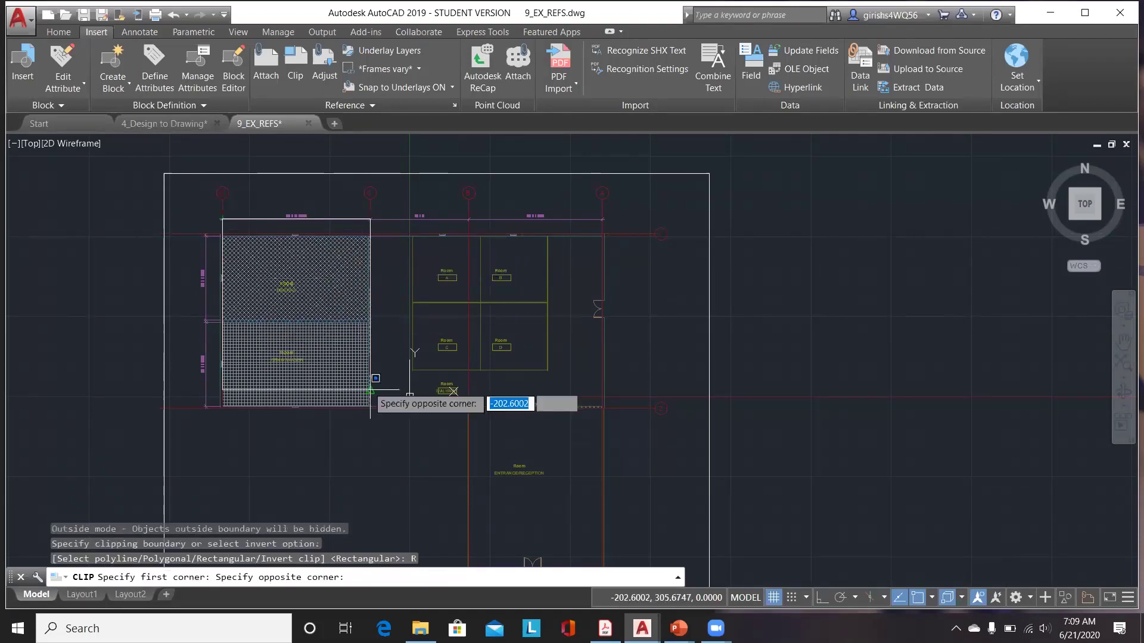
left_click(378, 413)
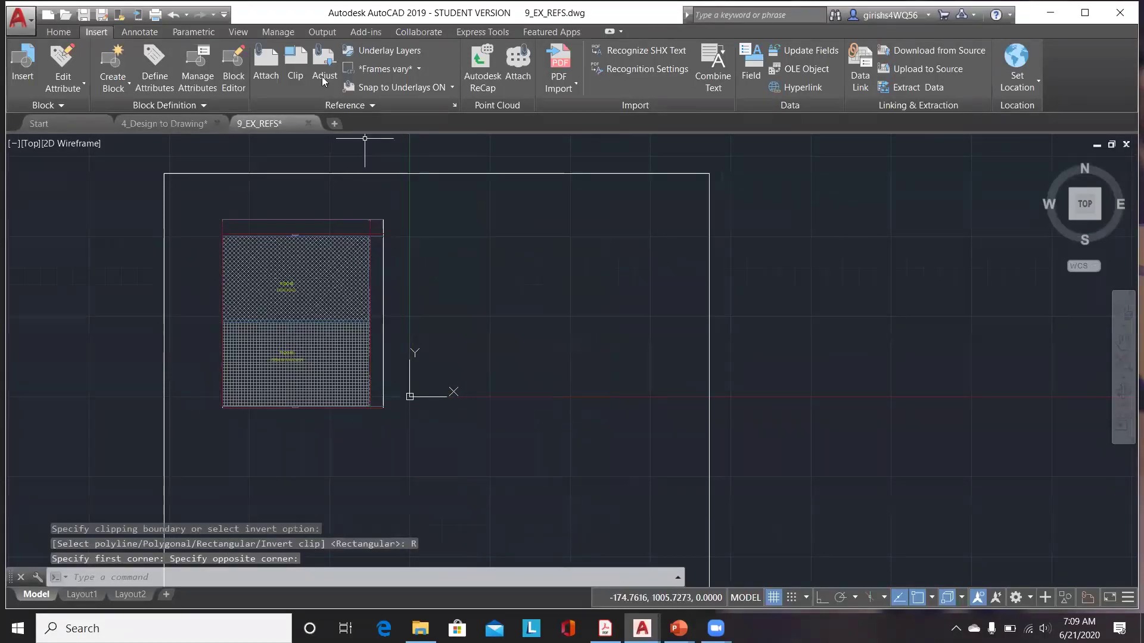
key("Escape")
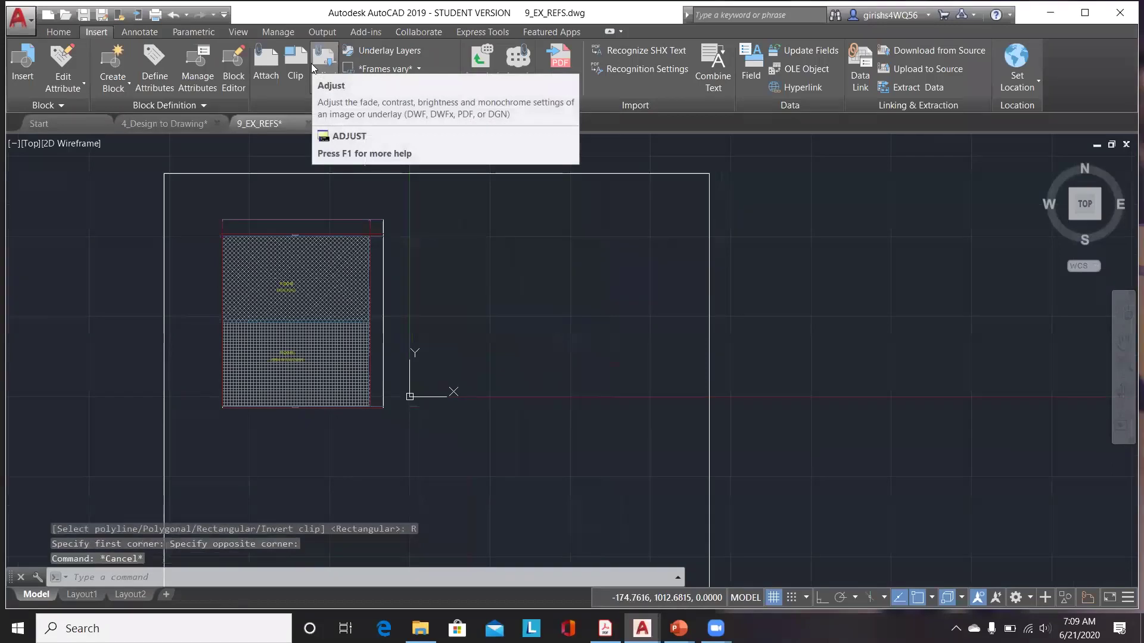
key("ctrl+z")
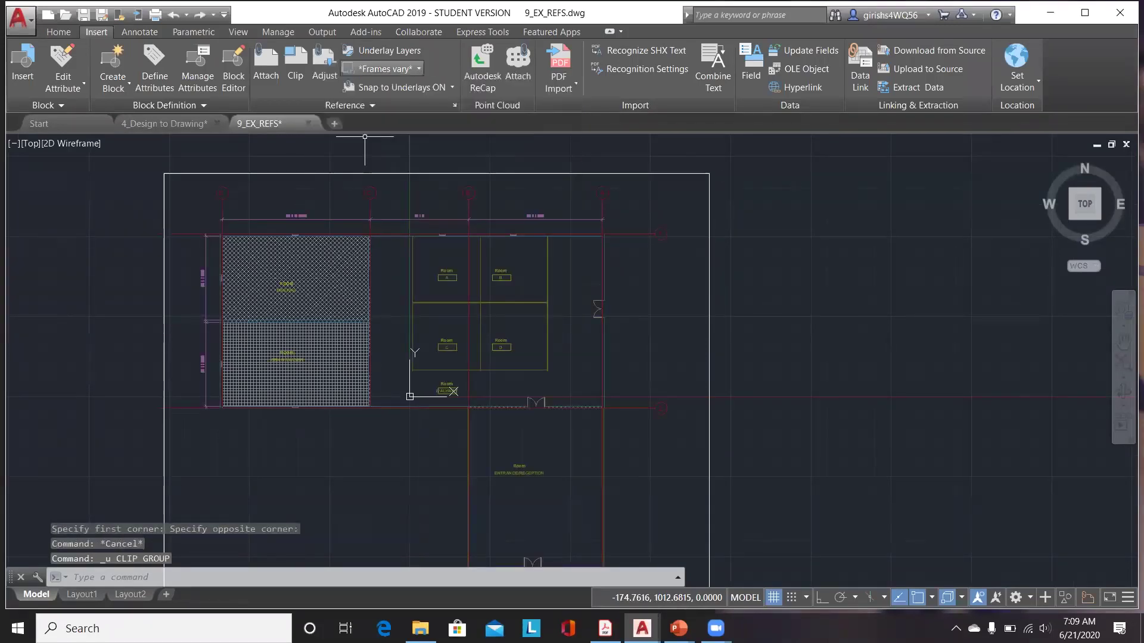
Open the underlay layers list and close it without making changes.
key("Escape")
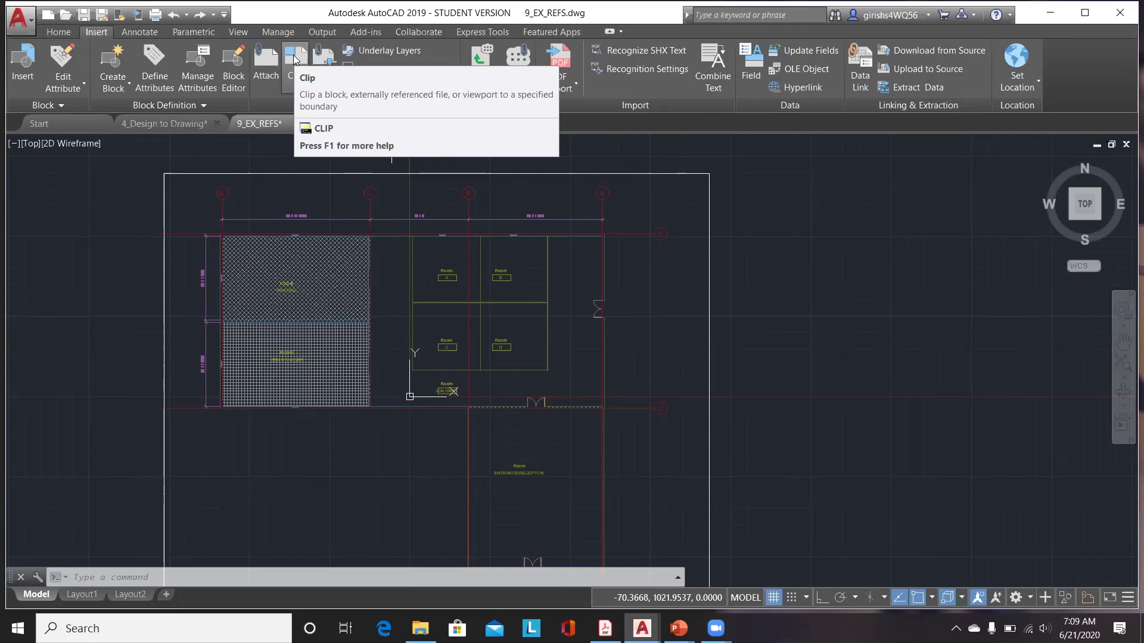
left_click(397, 52)
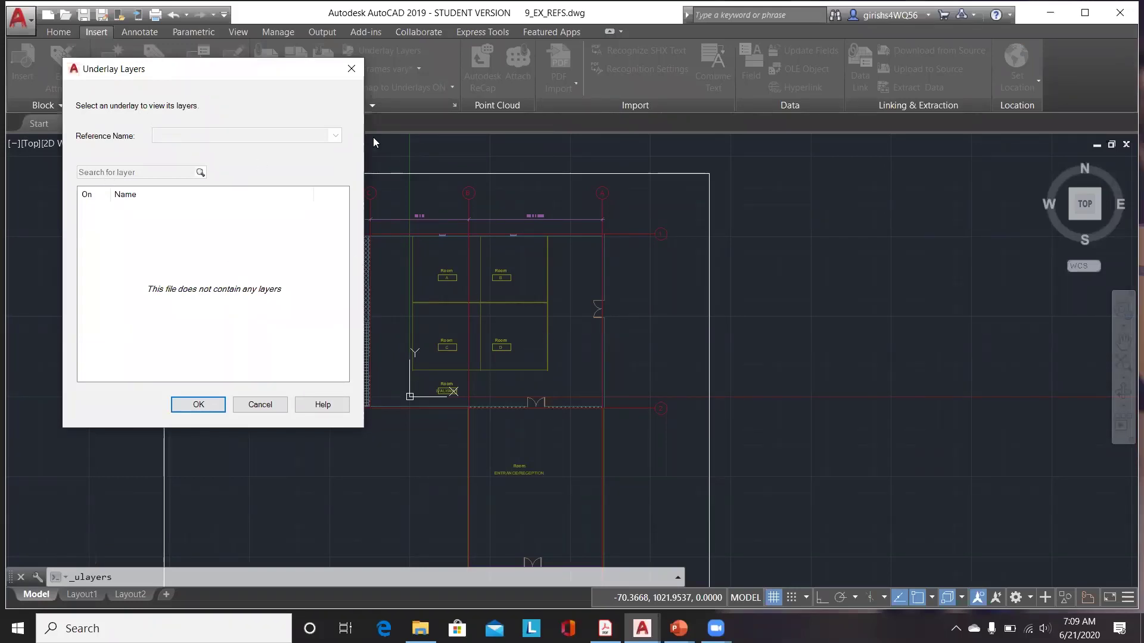
left_click(356, 75)
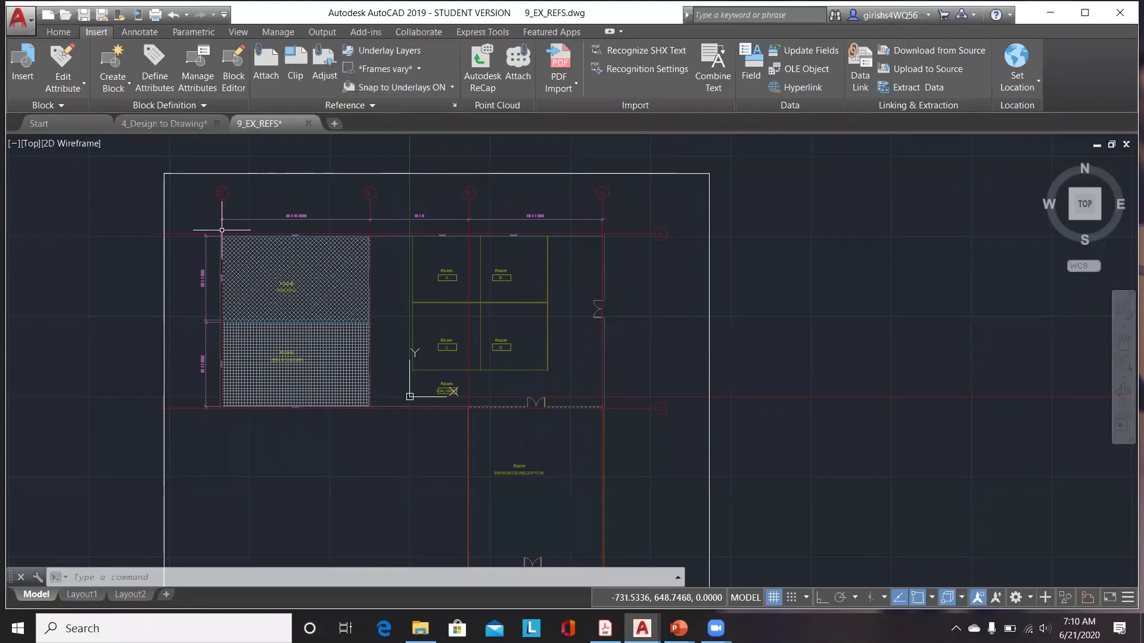
scroll(223, 217, "up", 6)
scroll(223, 217, "down", 4)
left_click(286, 87)
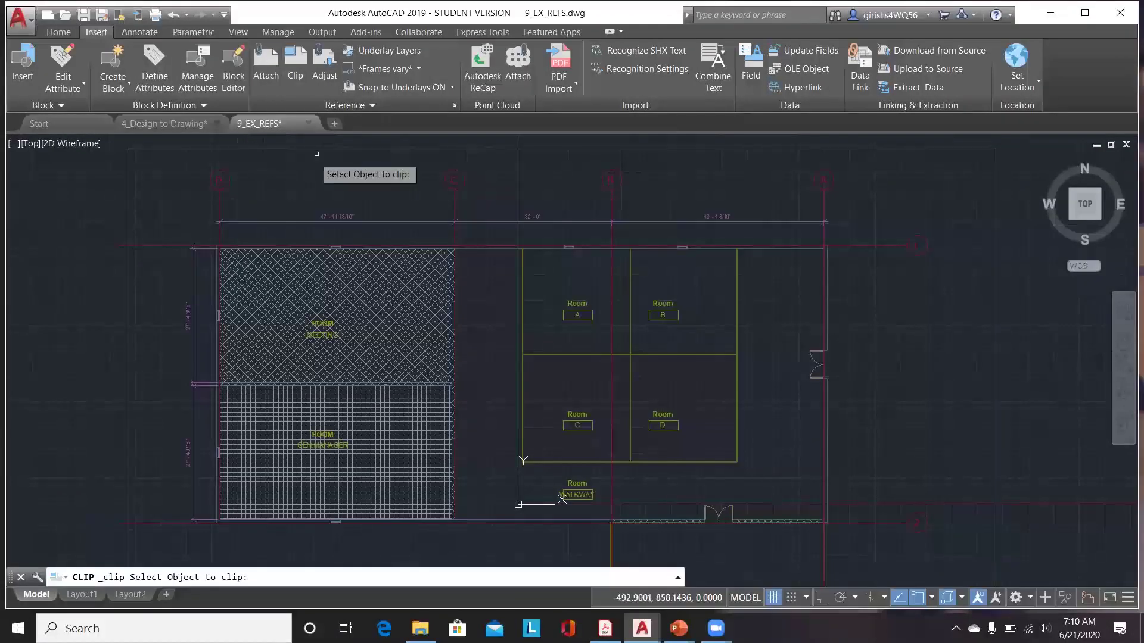
left_click(235, 290)
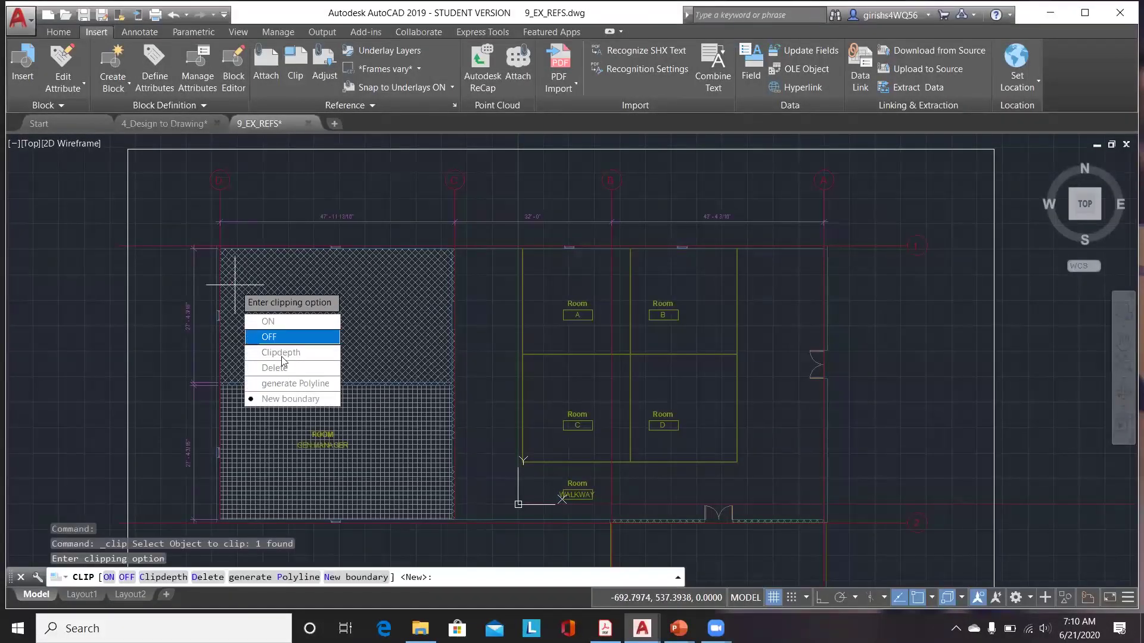
left_click(296, 400)
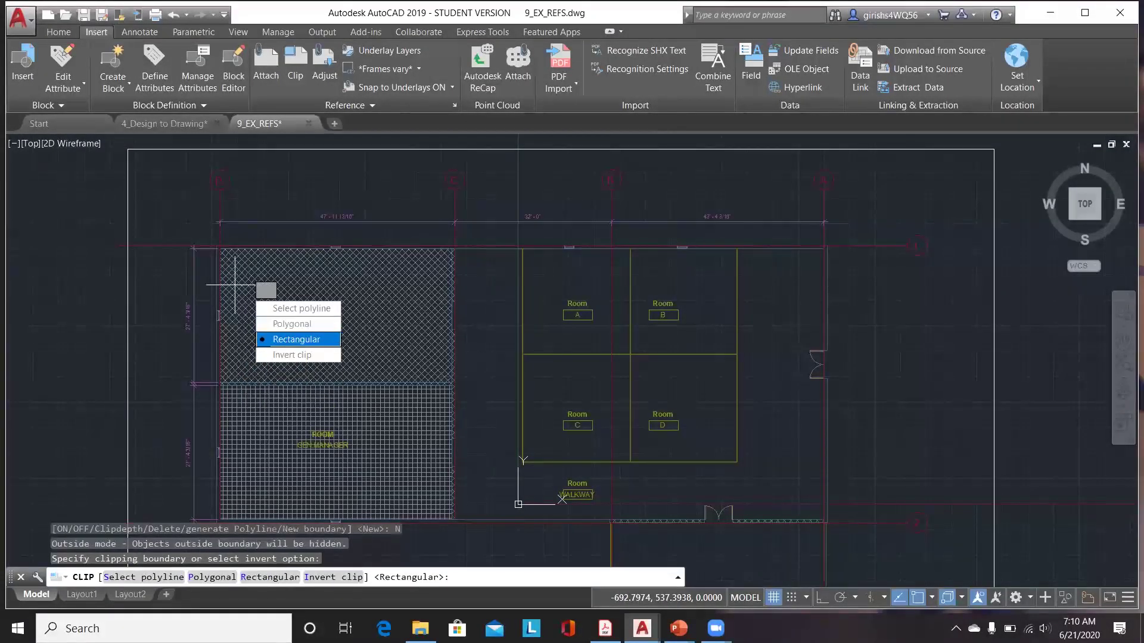
left_click(296, 339)
scroll(207, 232, "up", 6)
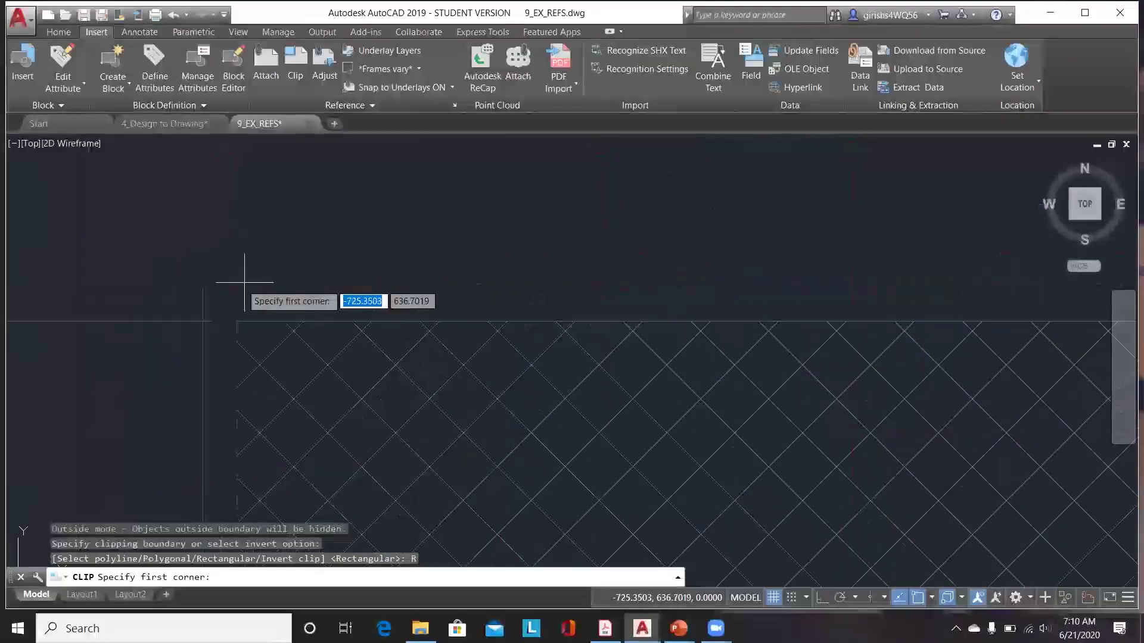
left_click(237, 287)
scroll(237, 280, "down", 10)
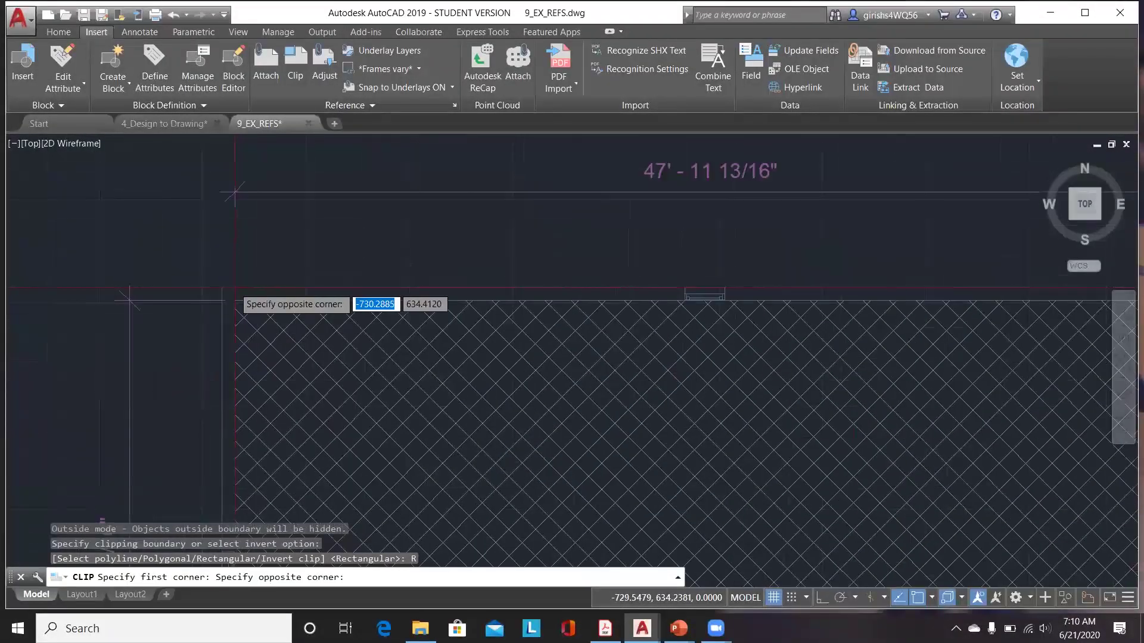
scroll(369, 384, "up", 6)
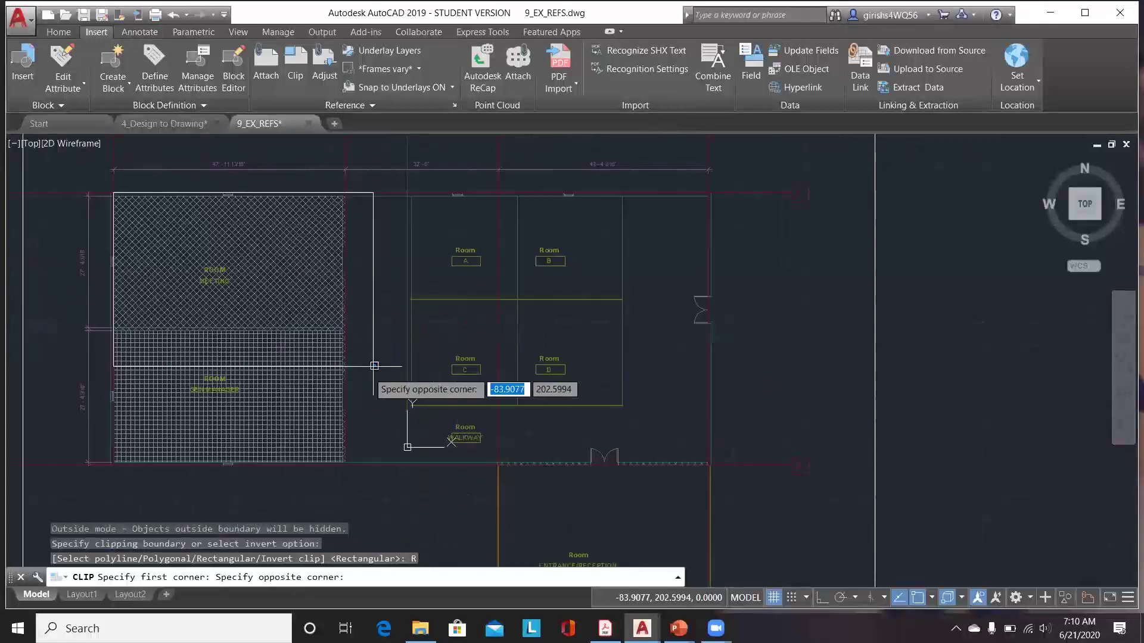
scroll(347, 473, "up", 5)
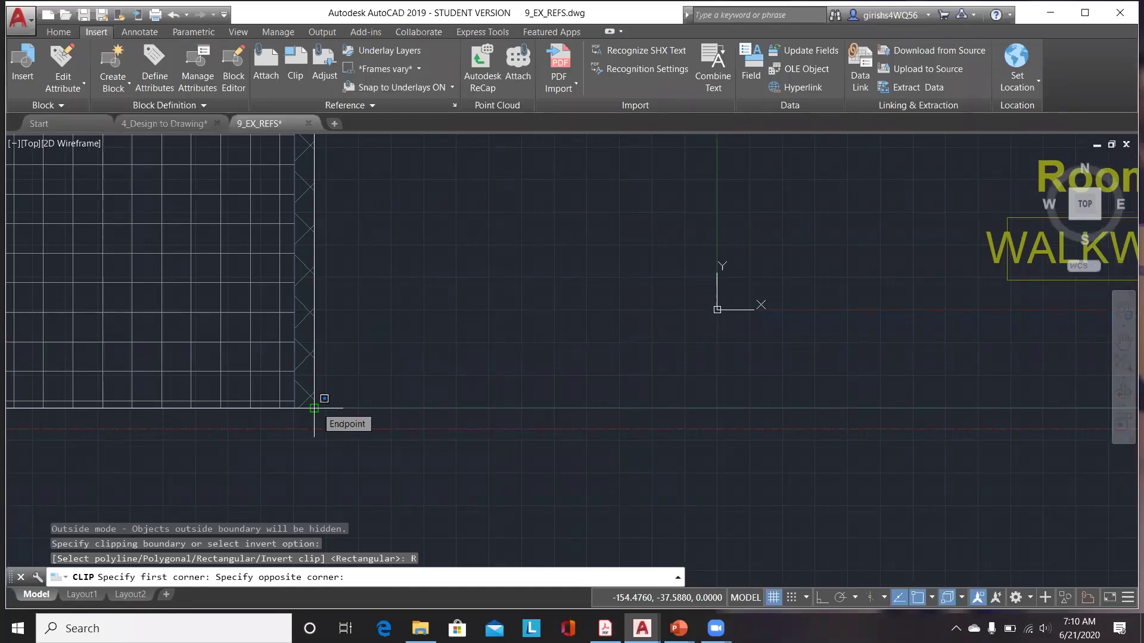
key("Escape")
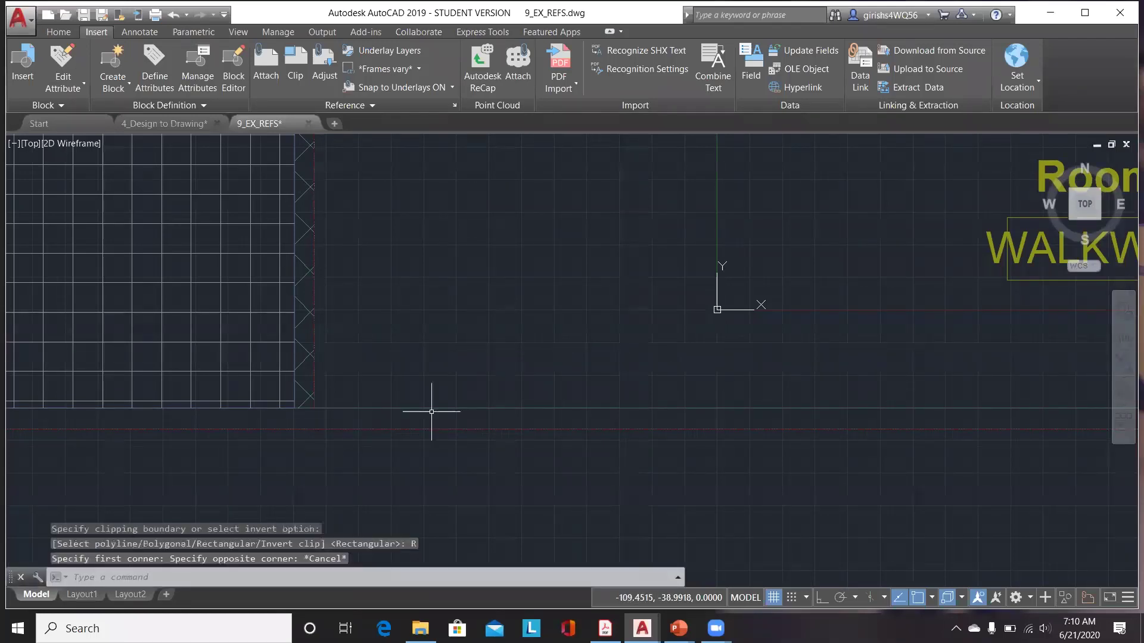
scroll(431, 411, "down", 4)
scroll(431, 411, "down", 6)
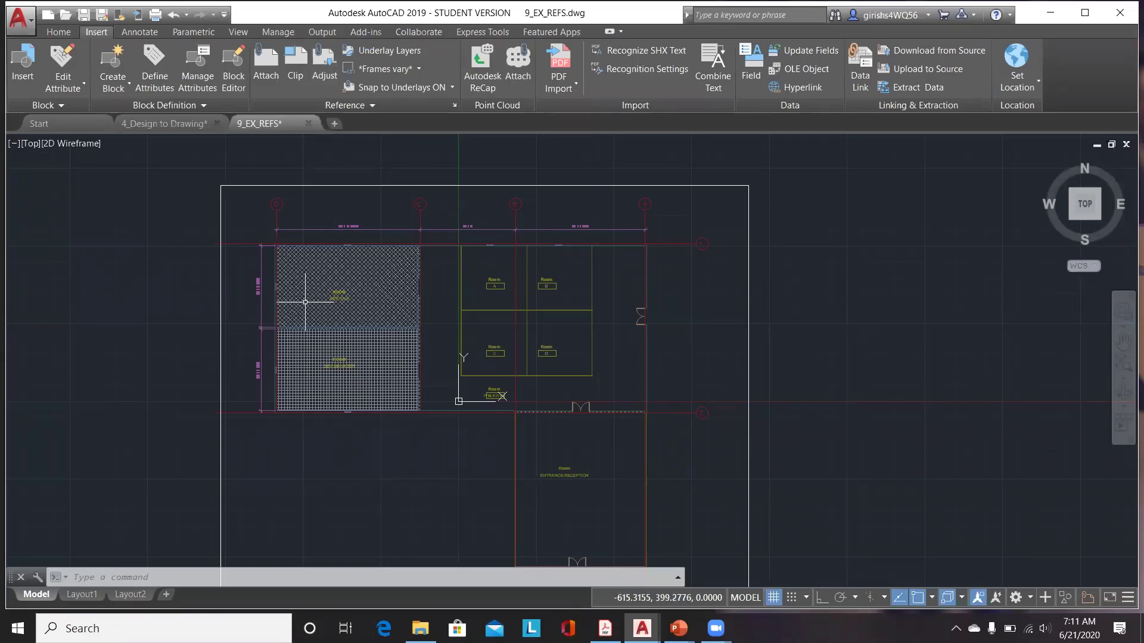
Open the Reference Edit settings for the attached floor plan and cancel without editing it.
scroll(305, 302, "down", 2)
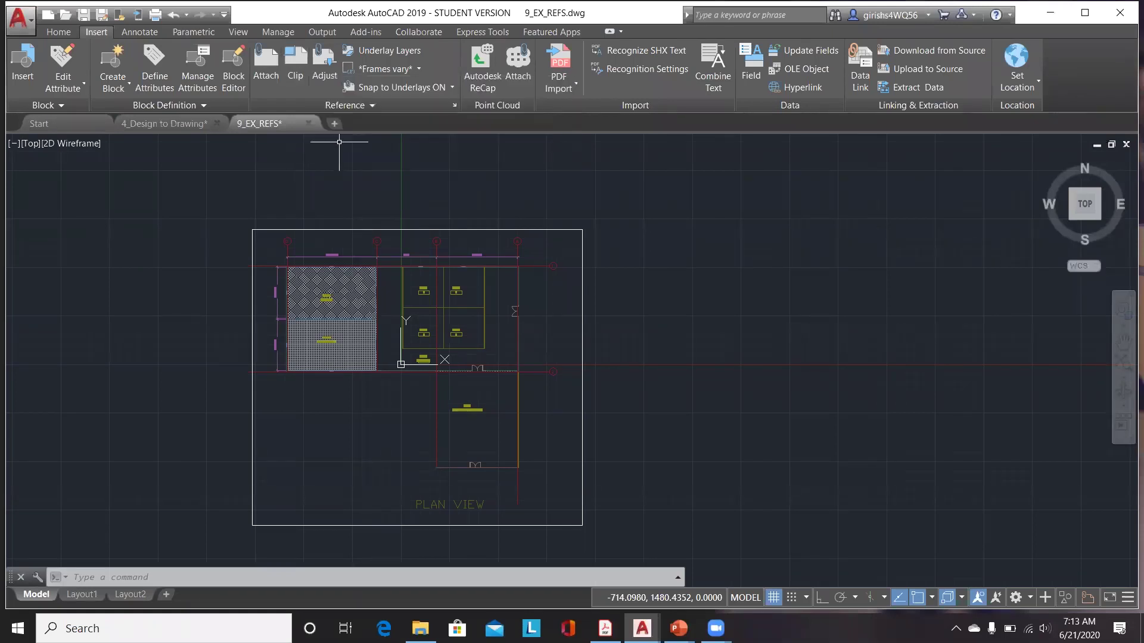
scroll(409, 252, "up", 2)
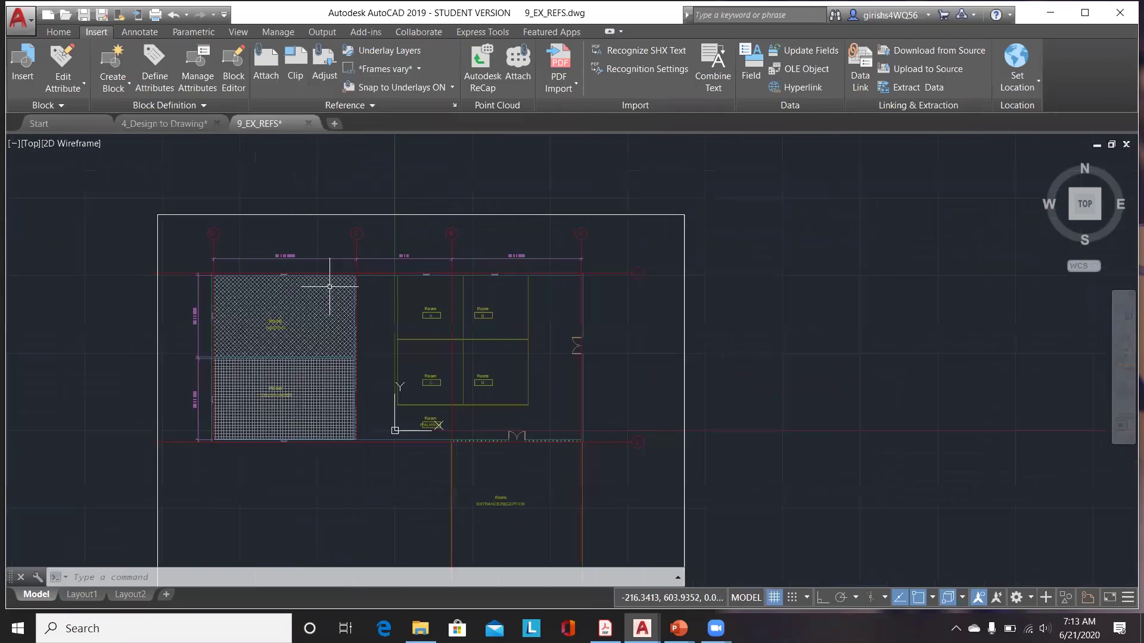
left_click(308, 296)
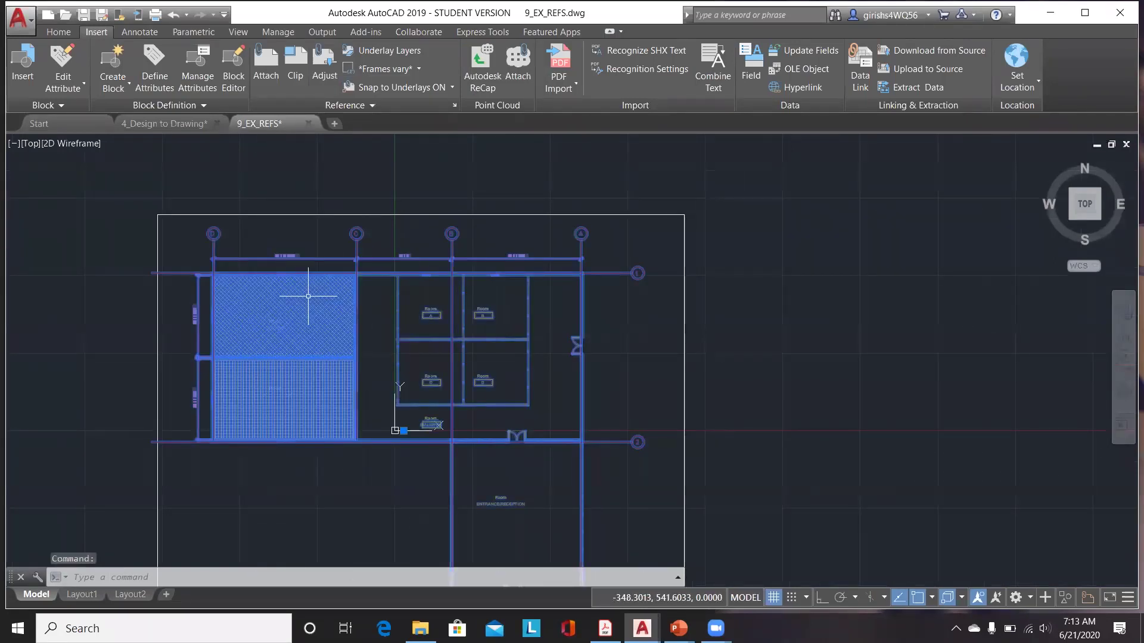
double_click(308, 296)
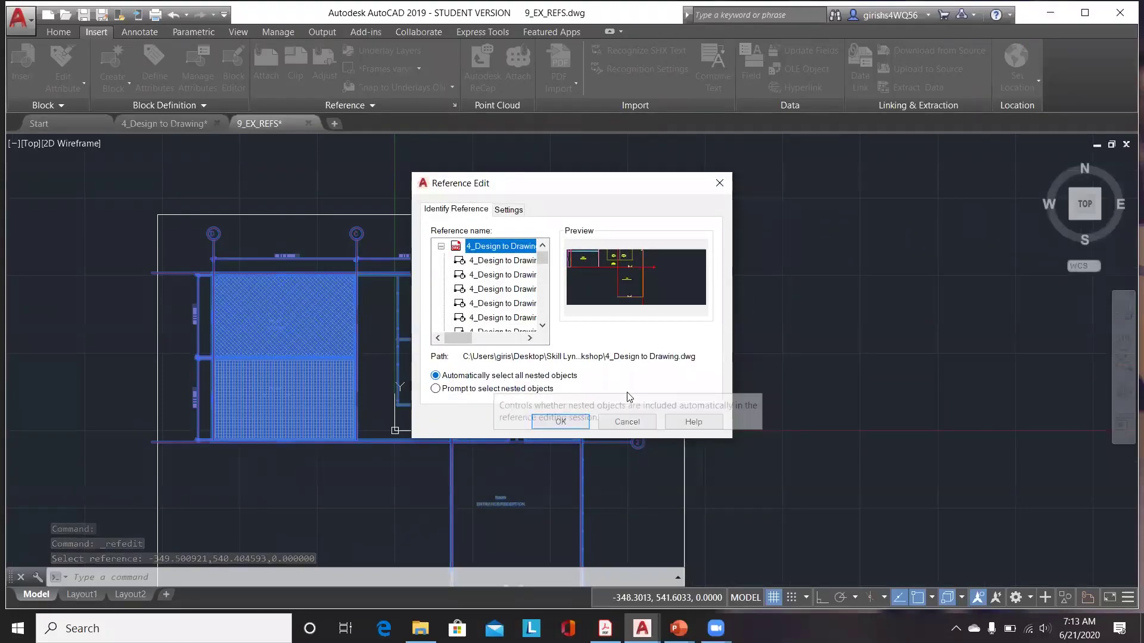
left_click(623, 426)
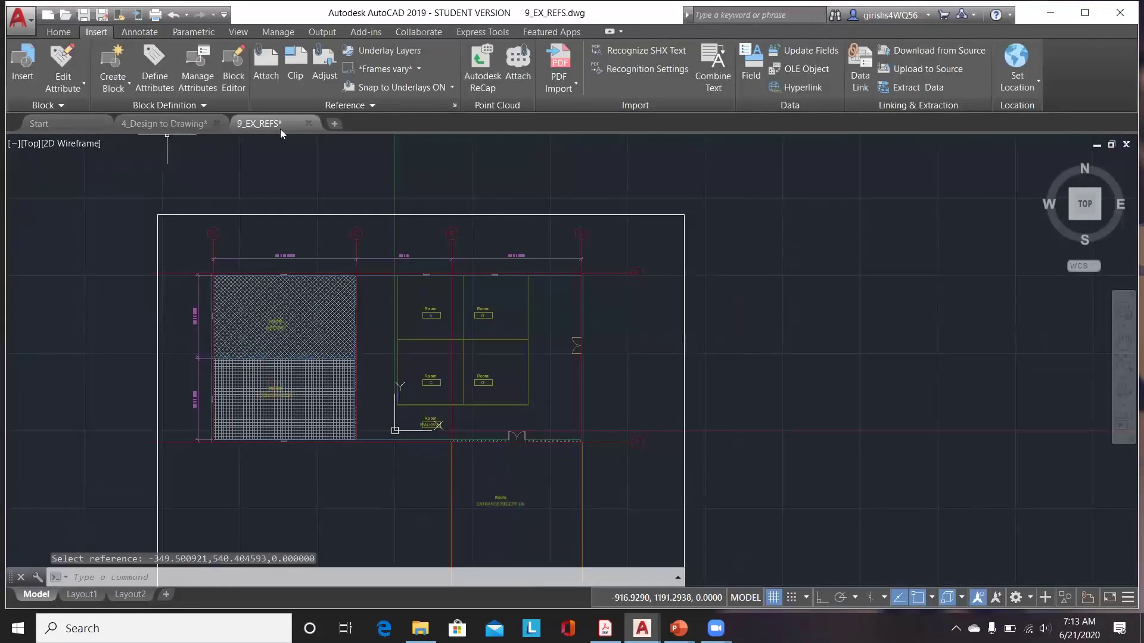
Save the 9_EX_REFS drawing.
mouse_move(292, 131)
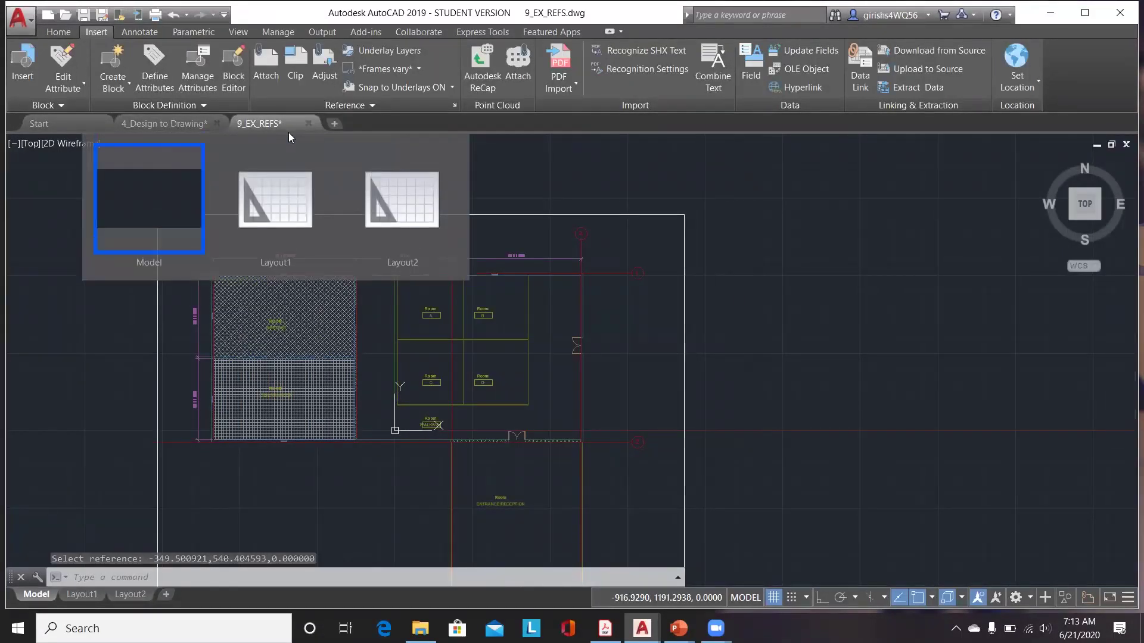
key("ctrl+s")
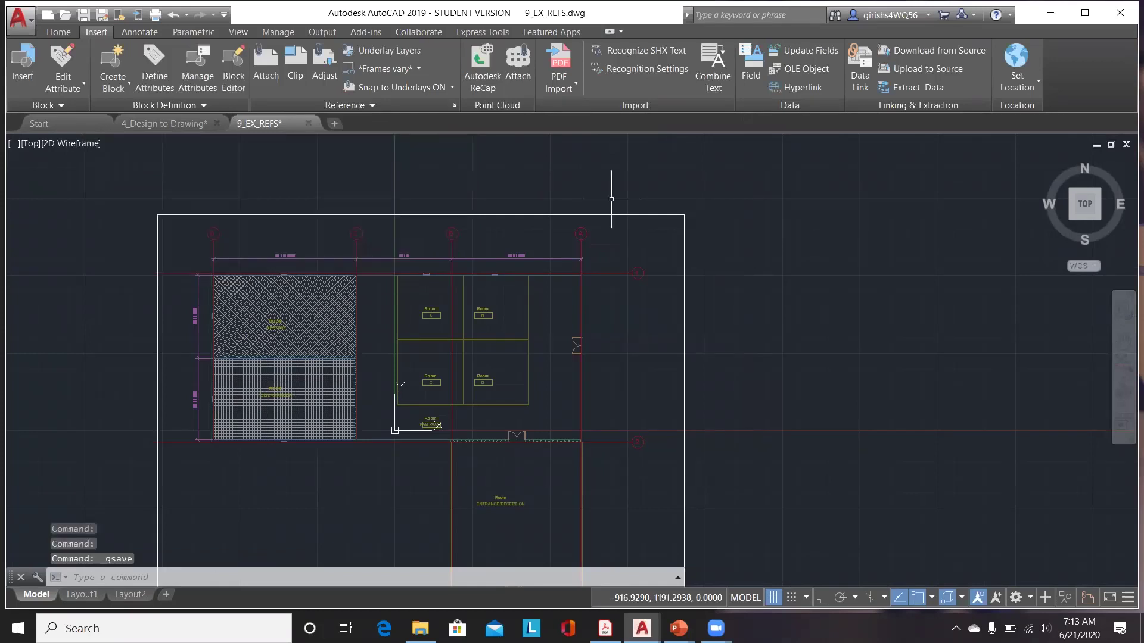
left_click(611, 199)
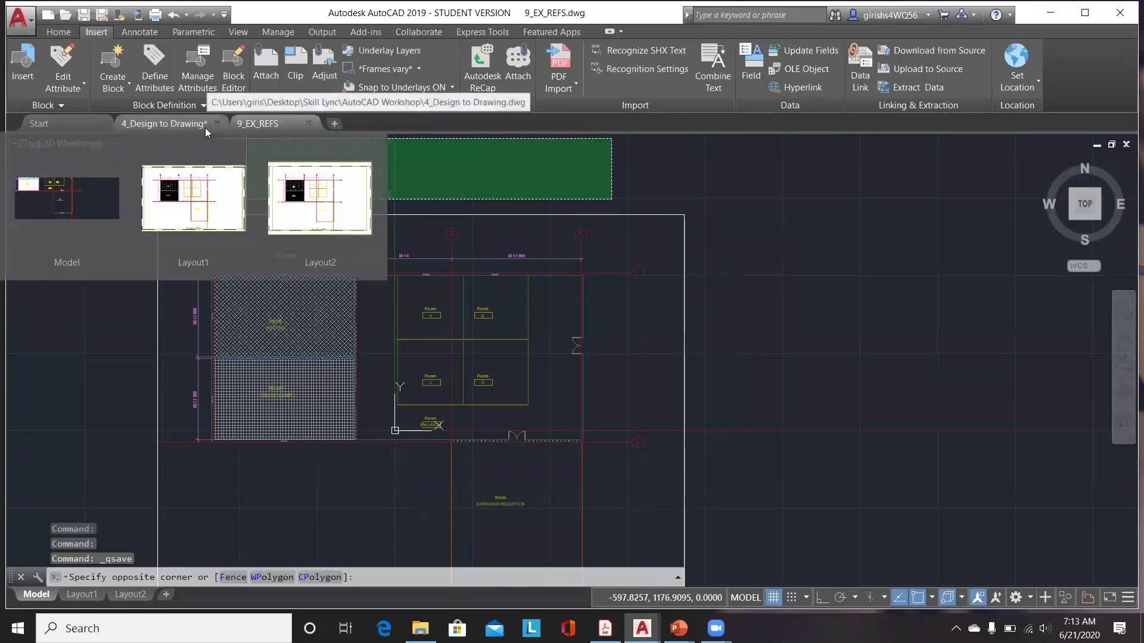
In the 4_Design to Drawing file, hatch the walkway areas around rooms A to D with the ANSI31 pattern and save.
left_click(178, 128)
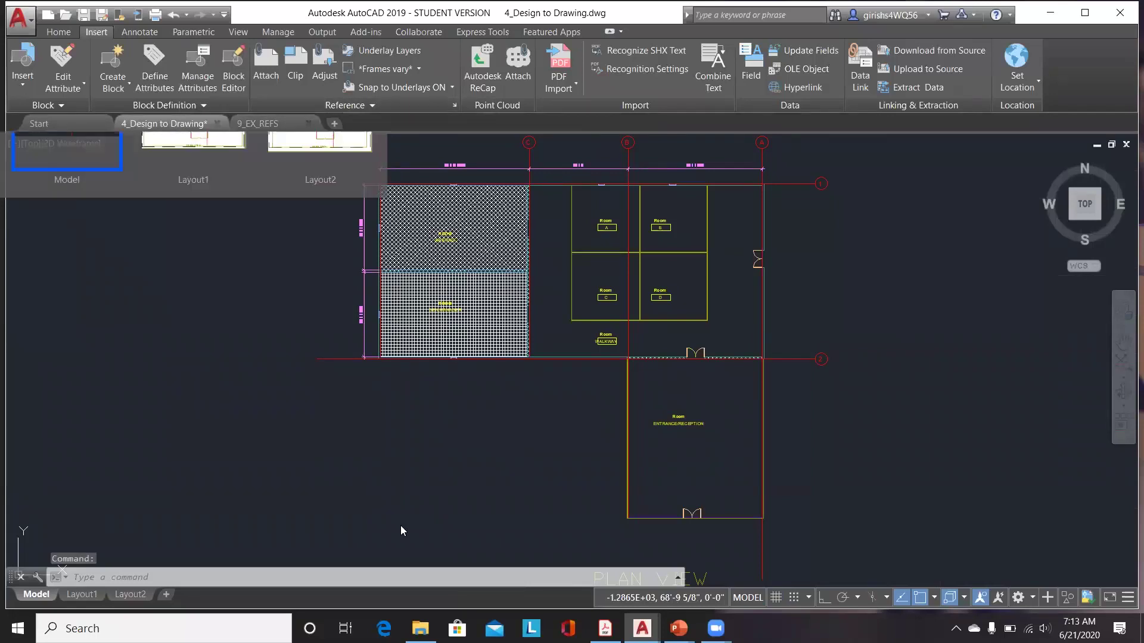
left_click(59, 32)
left_click(160, 89)
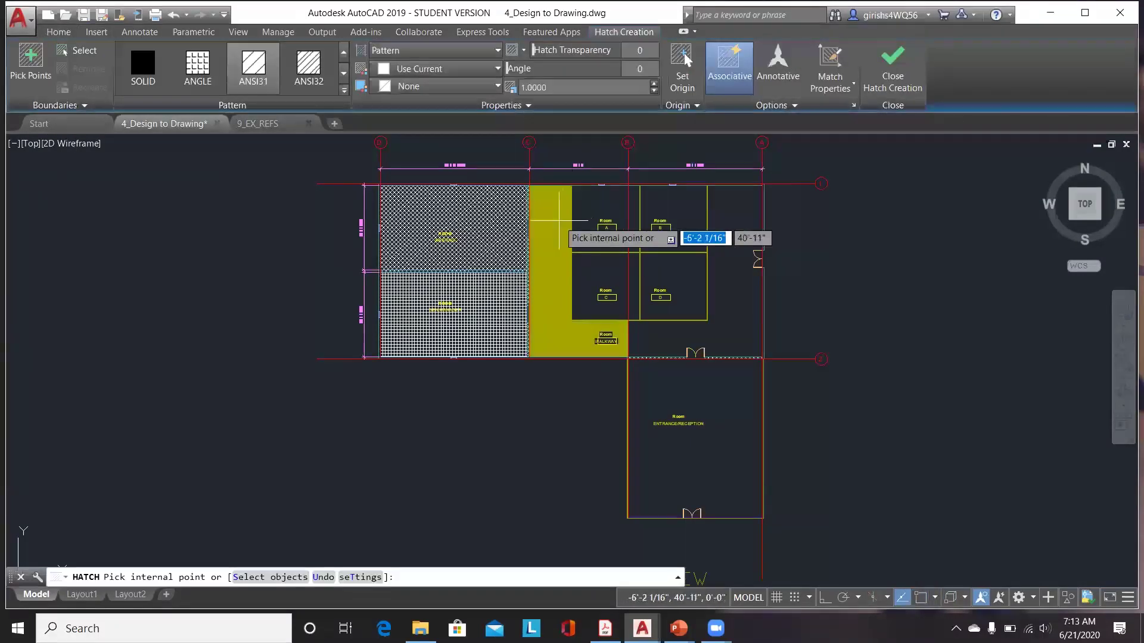
left_click(562, 219)
left_click(710, 213)
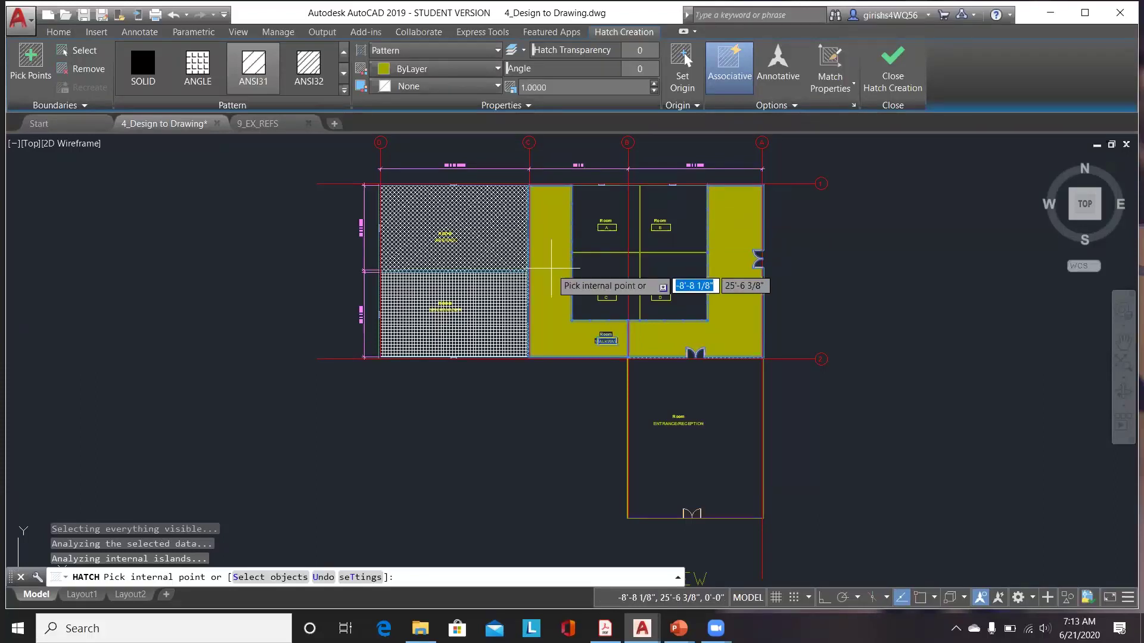
key("Escape")
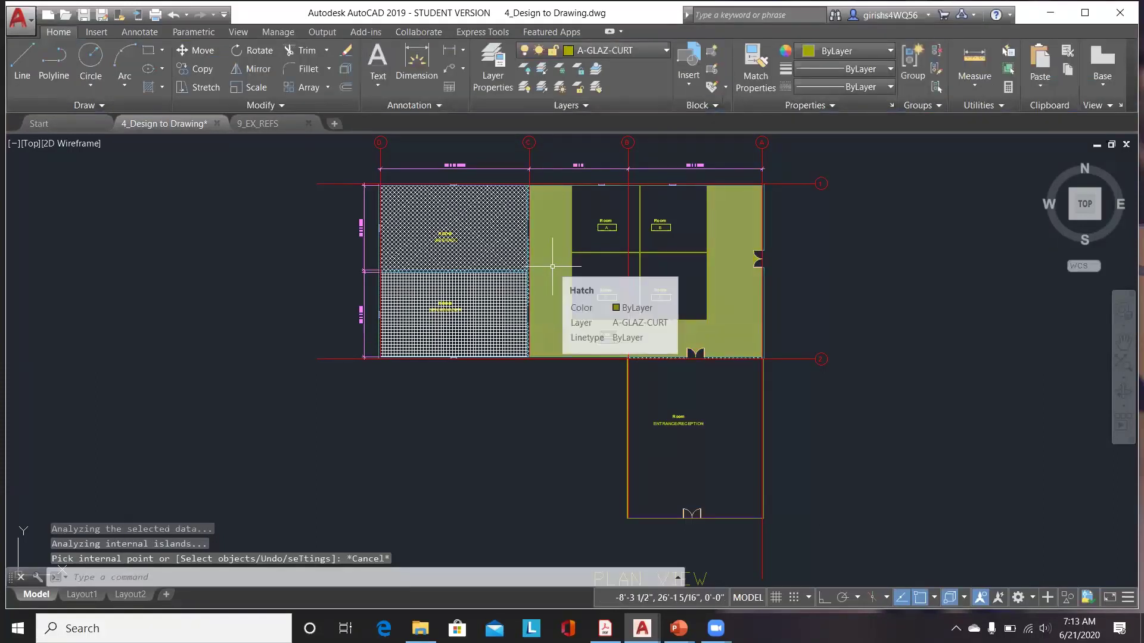
key("ctrl+s")
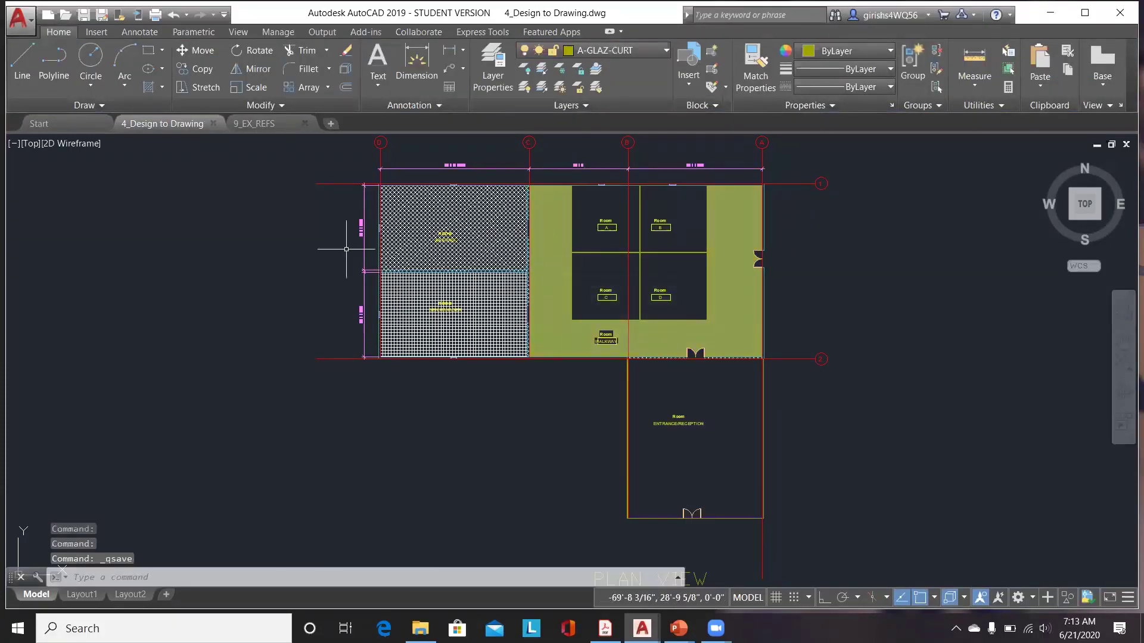
Reload the changed 4_Design to Drawing reference in the 9_EX_REFS drawing, fit the plan in view and save.
left_click(247, 123)
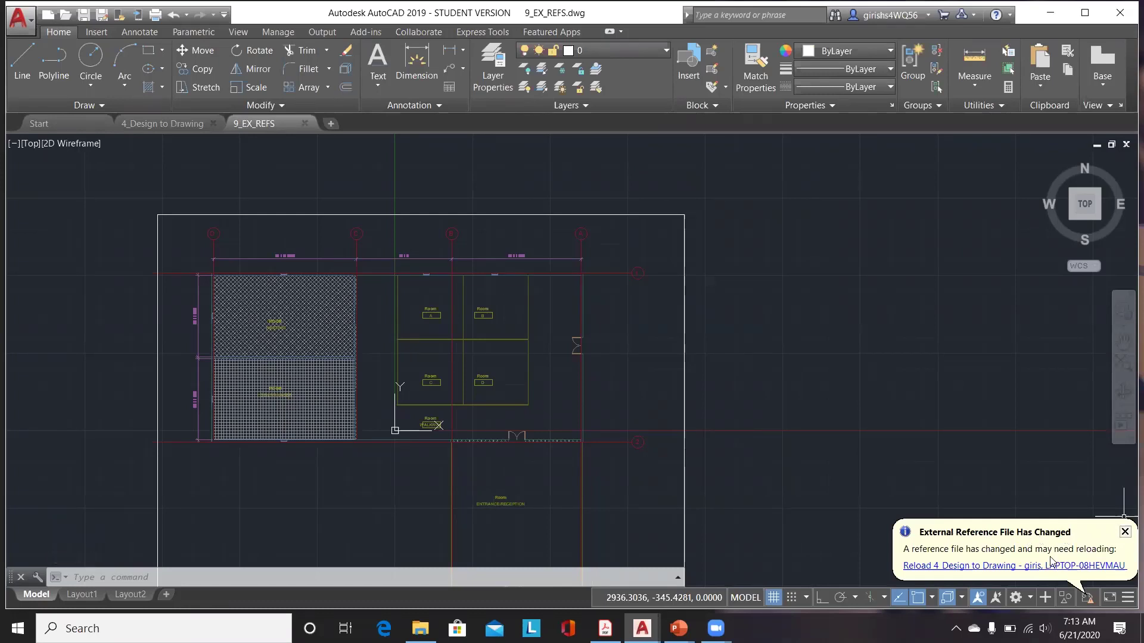
left_click(992, 567)
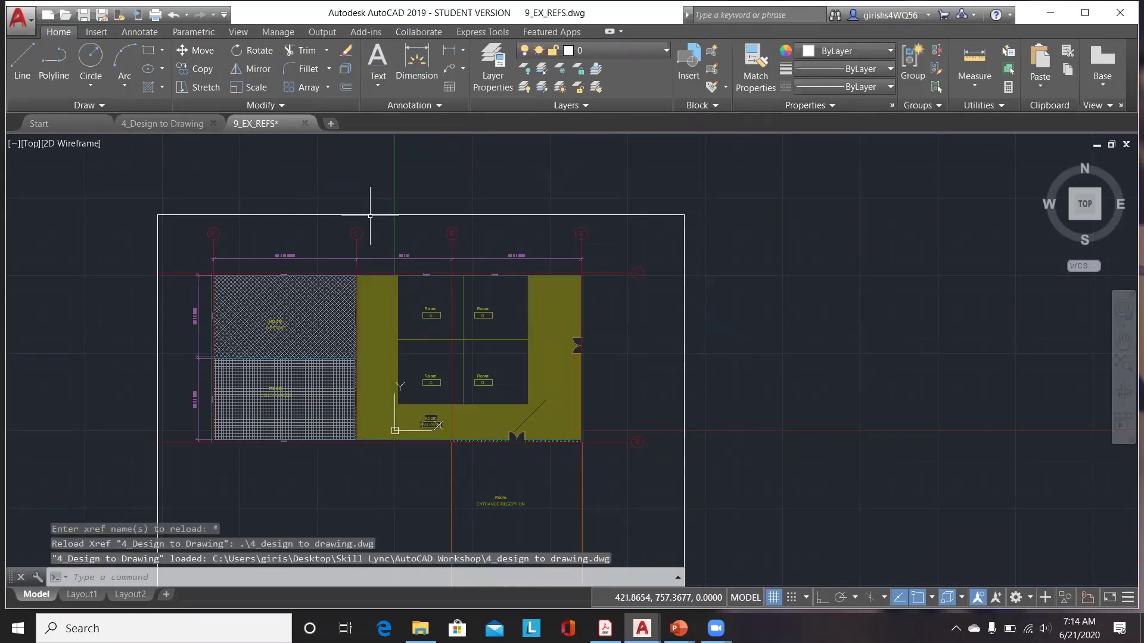
middle_click(753, 289)
middle_click(753, 288)
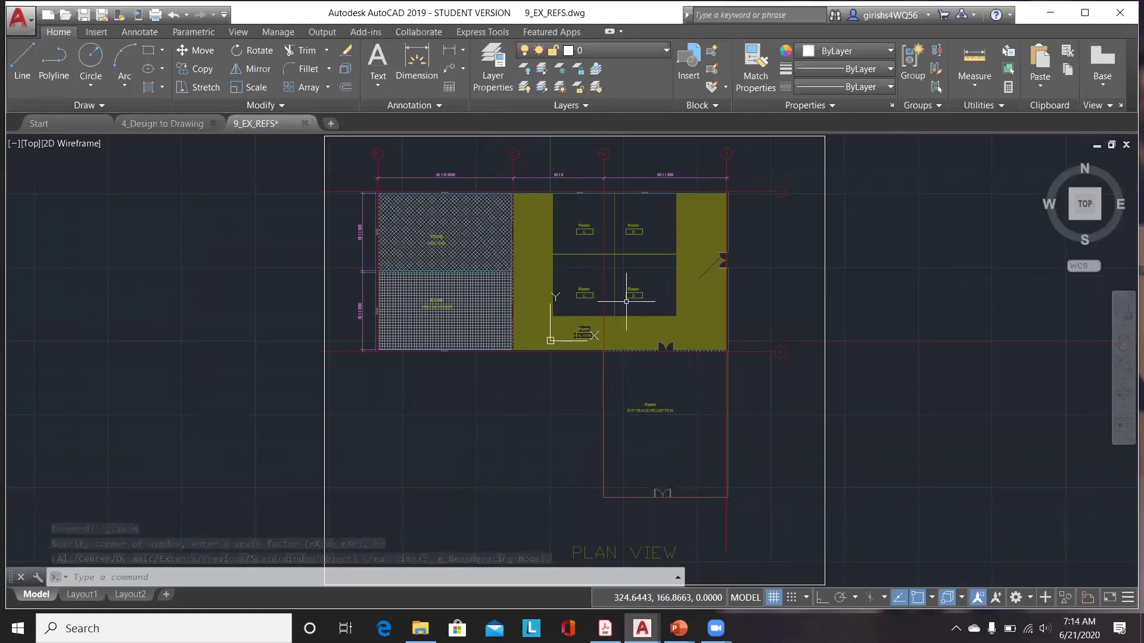
key("ctrl+s")
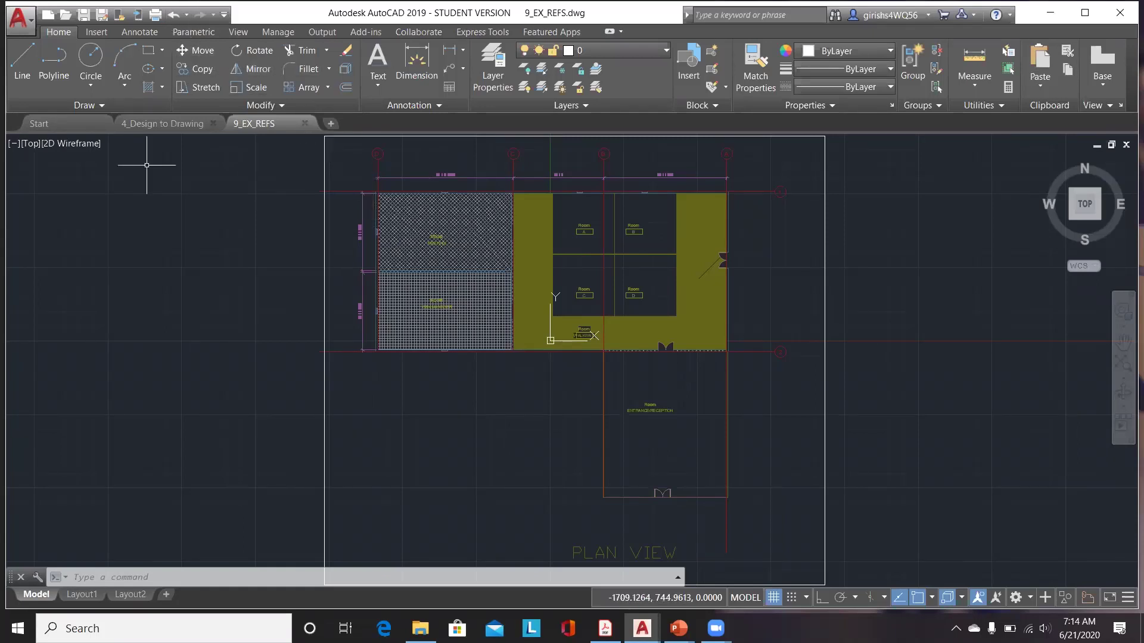
Draw a circle inside room A, just above its room label, in the 9_EX_REFS drawing.
left_click(91, 57)
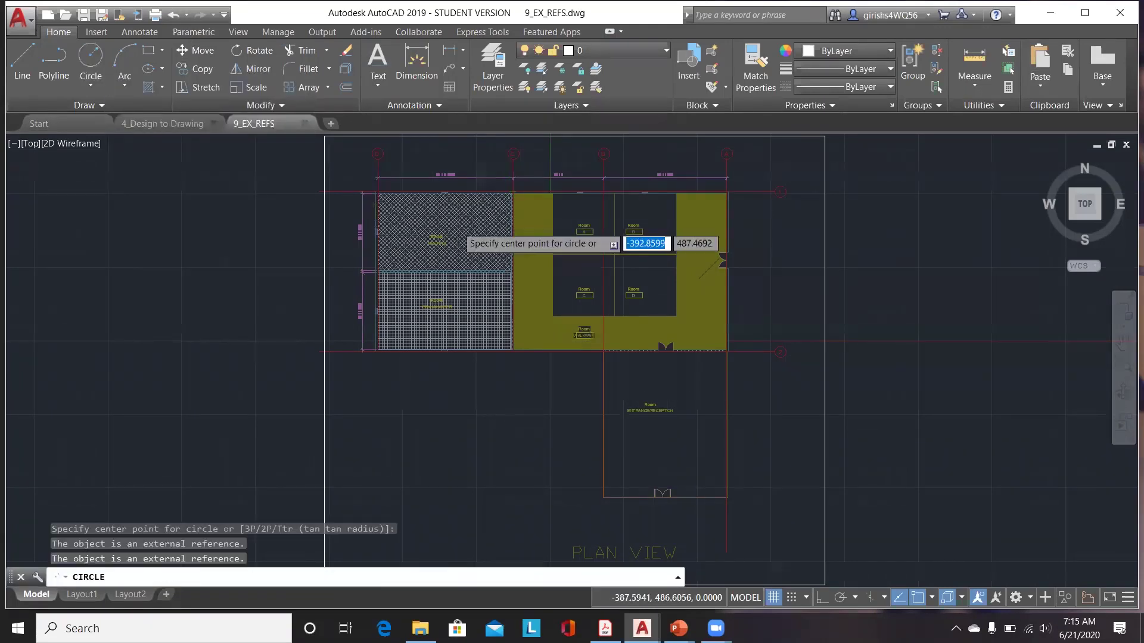
scroll(453, 227, "up", 5)
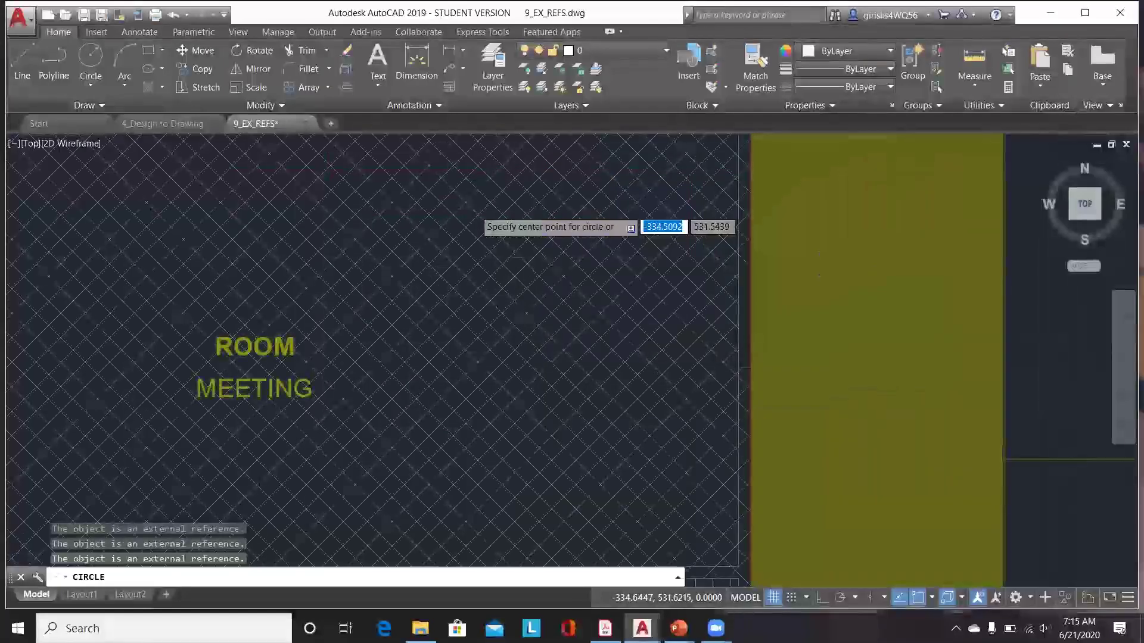
scroll(799, 199, "down", 3)
scroll(799, 205, "up", 3)
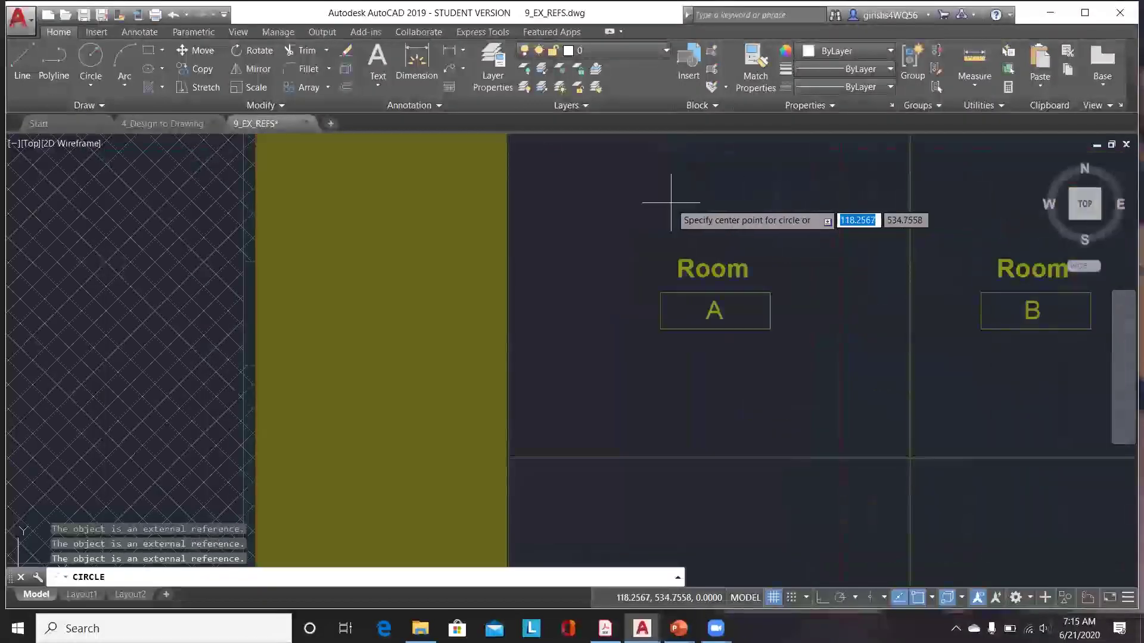
left_click(671, 202)
left_click(707, 166)
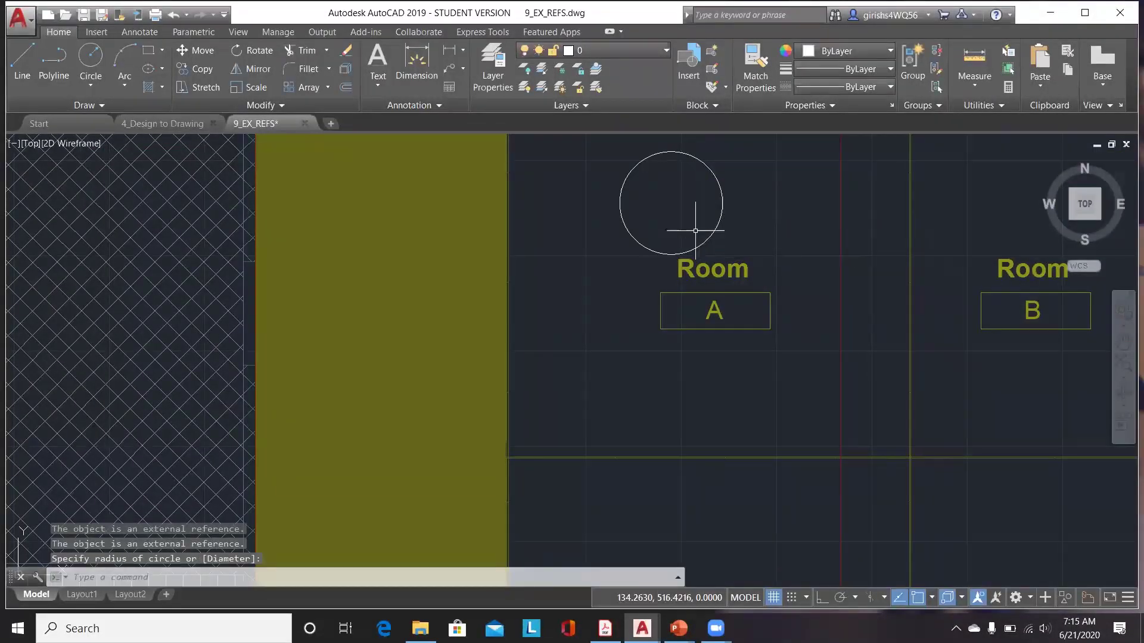
scroll(696, 231, "down", 3)
scroll(705, 235, "up", 3)
left_click(715, 226)
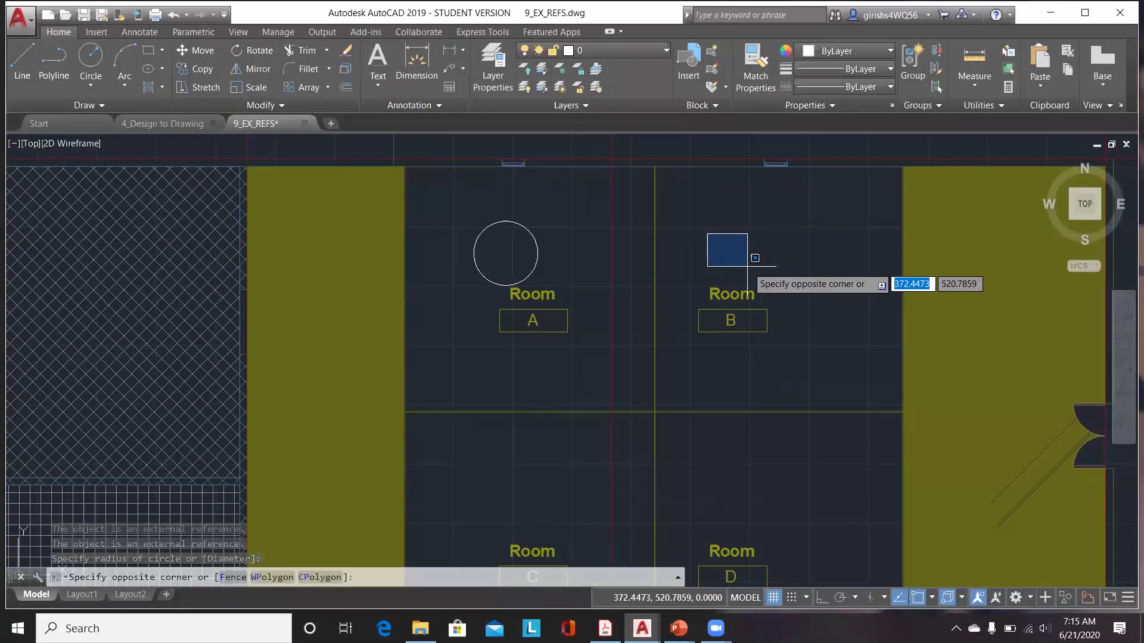
key("Escape")
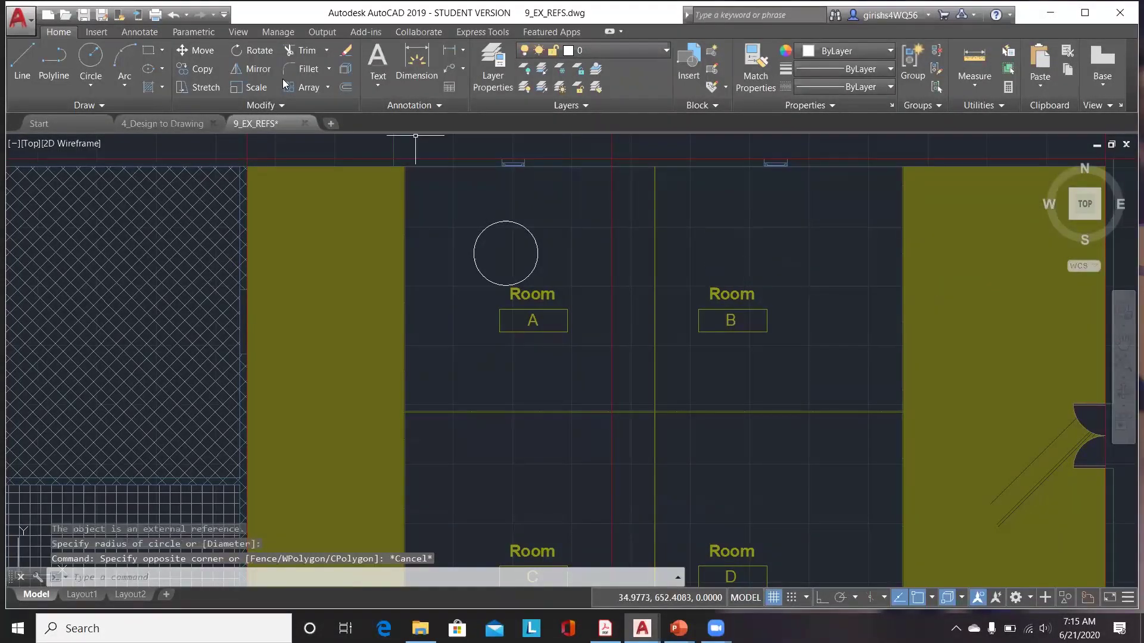
Draw a concentric circle of radius about 55 around the circle in room A and a circle of radius about 34 above room B's label.
left_click(91, 56)
left_click(505, 254)
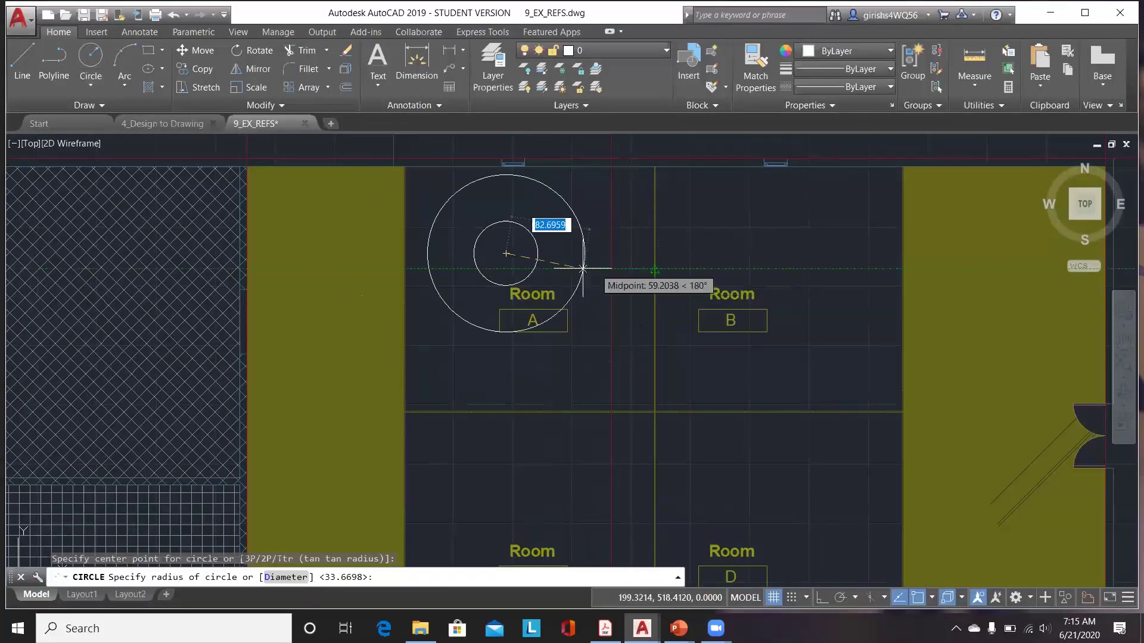
left_click(557, 251)
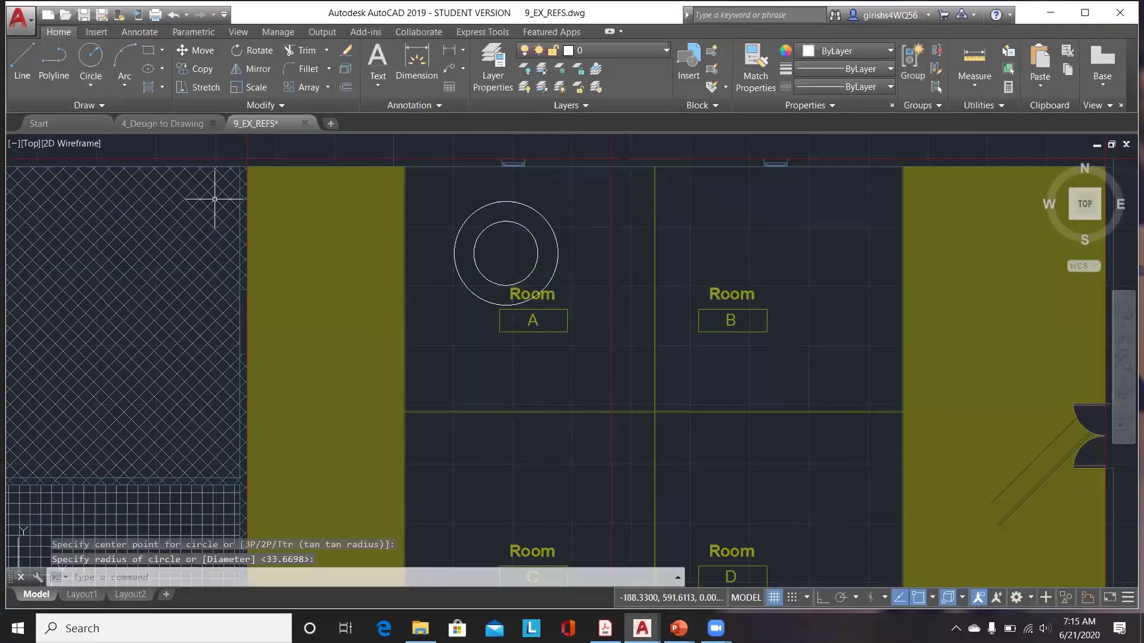
left_click(90, 59)
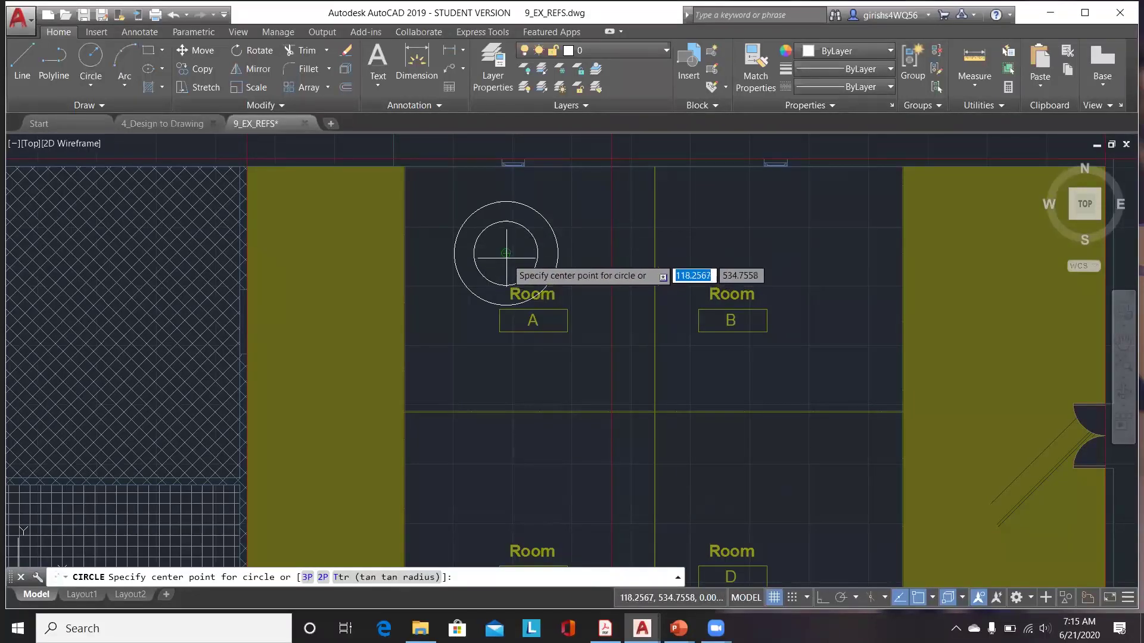
left_click(757, 253)
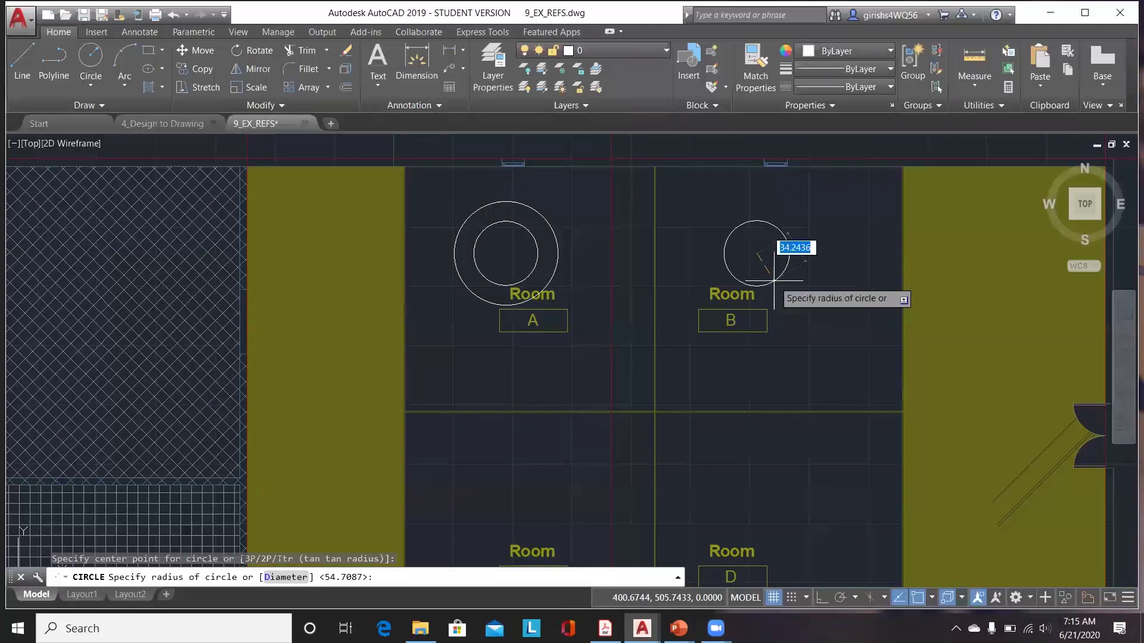
left_click(774, 281)
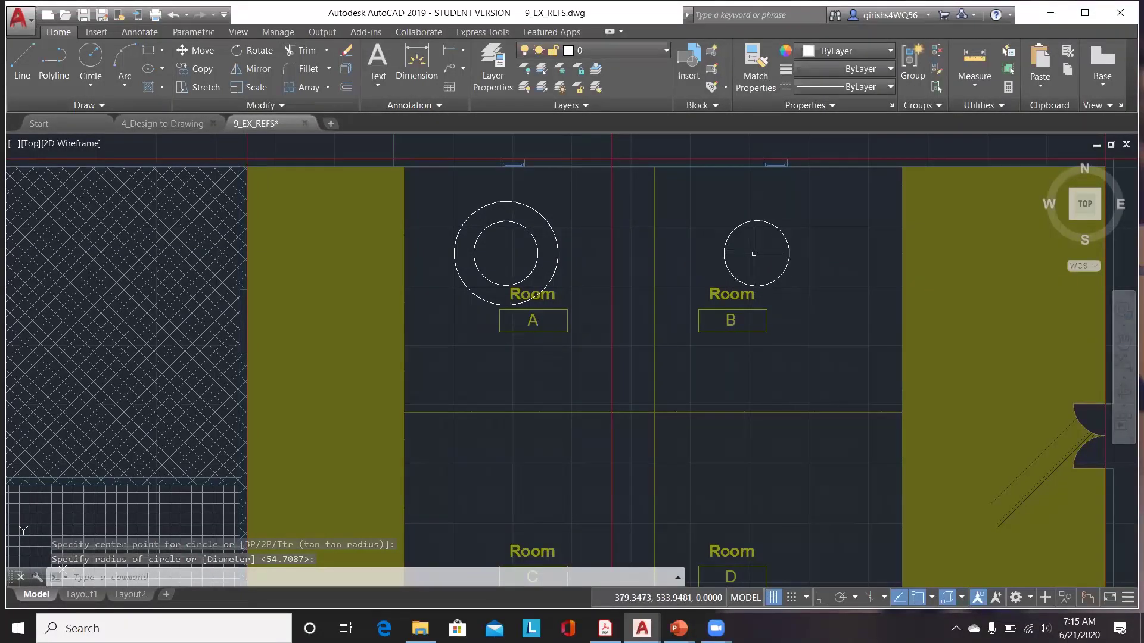
key("Escape")
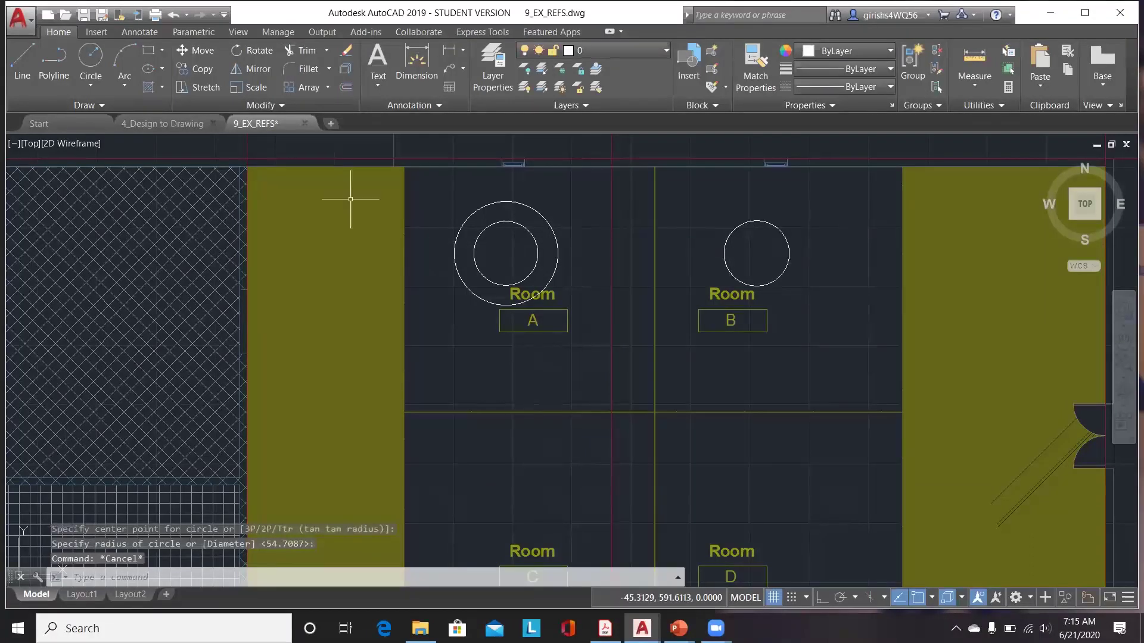
Add the single-line text TABLE at the circles in room A, accepting the default height of 0.2 and rotation of 0.
left_click(377, 63)
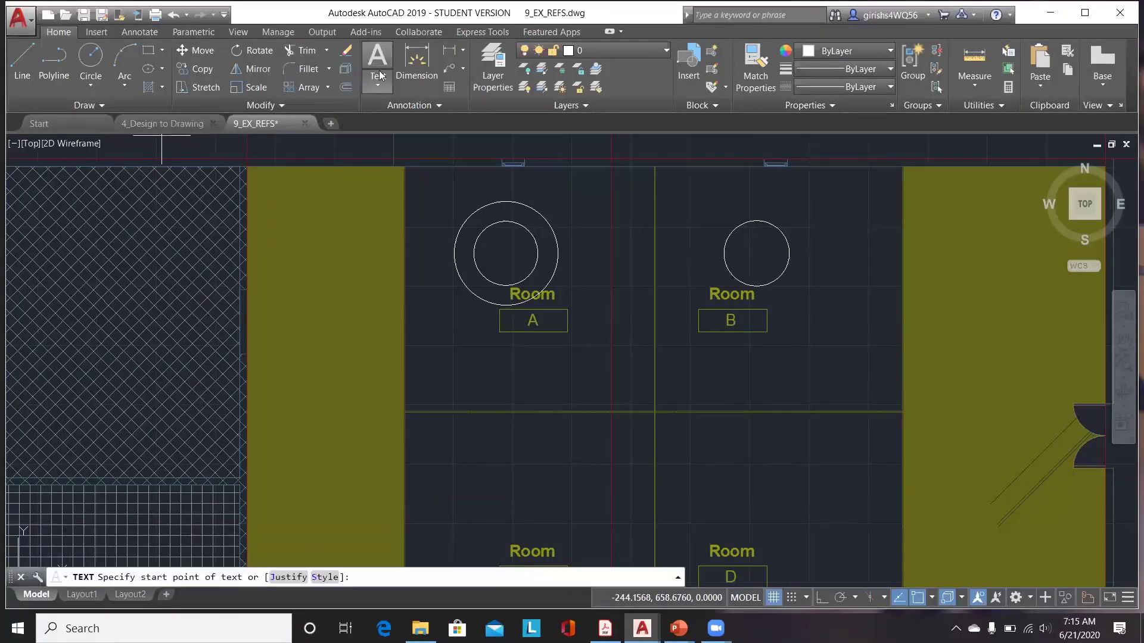
left_click(501, 264)
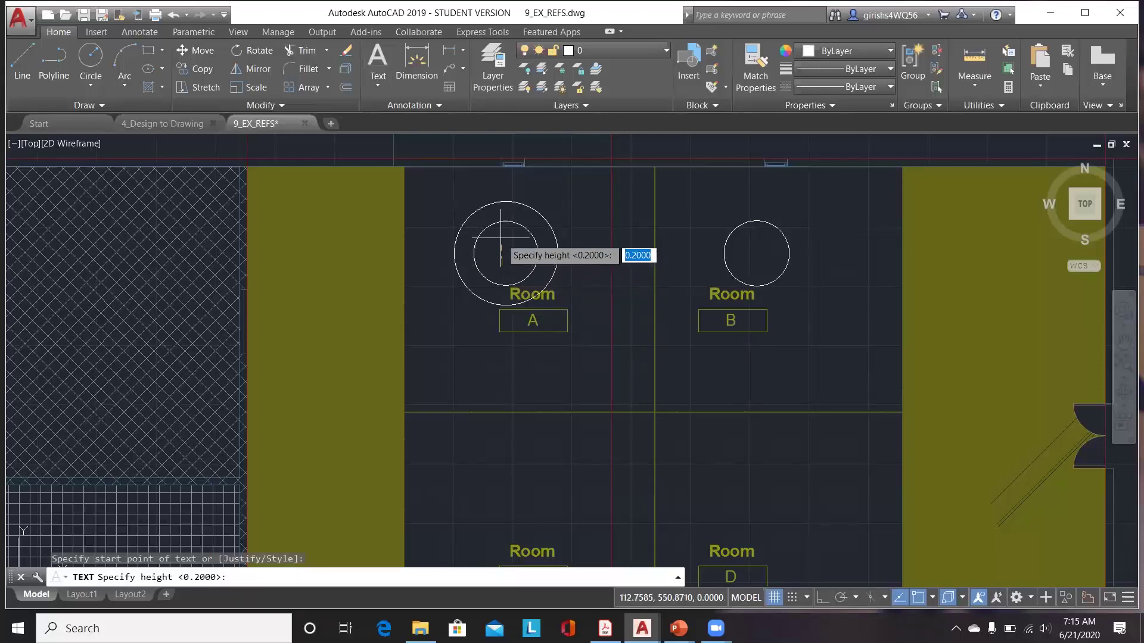
key("Return")
key("Return")
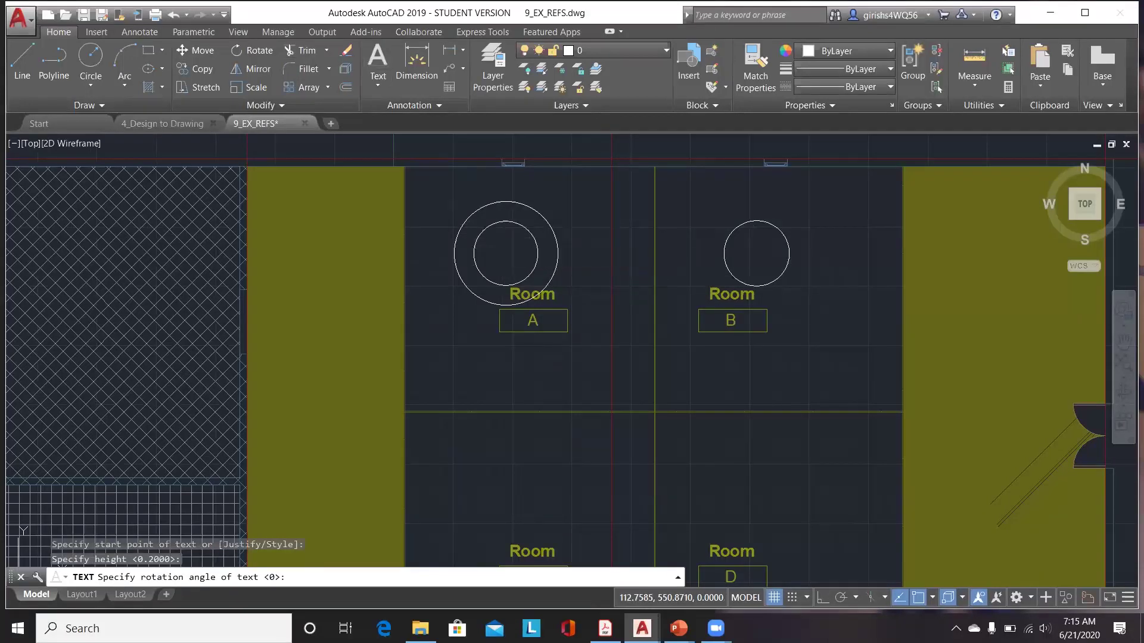
type("TABLE")
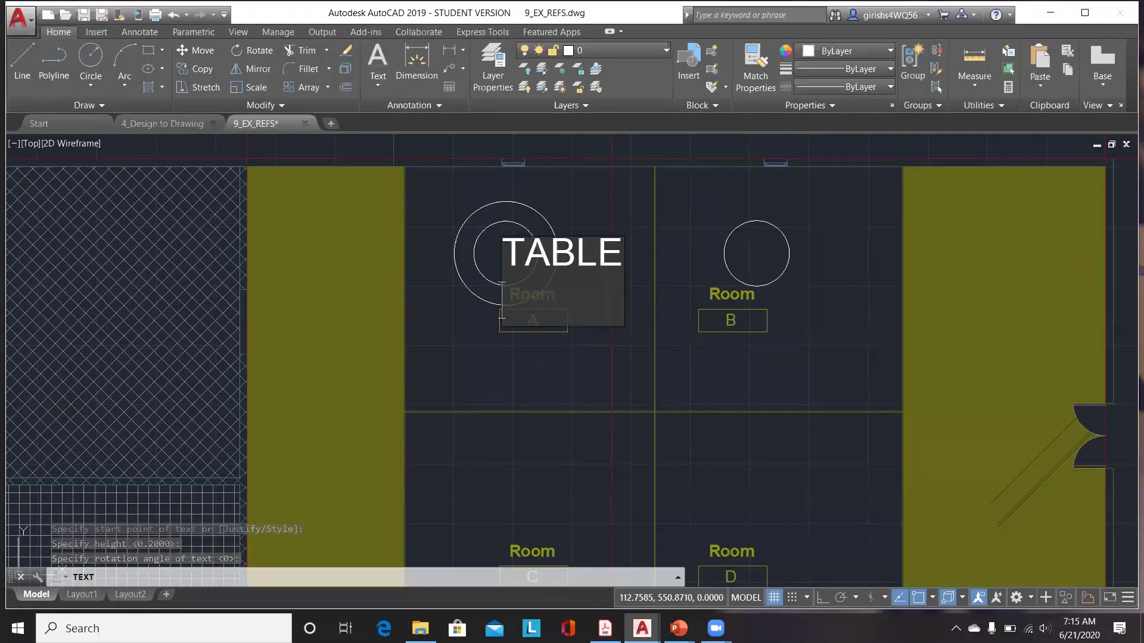
key("Return")
key("Return")
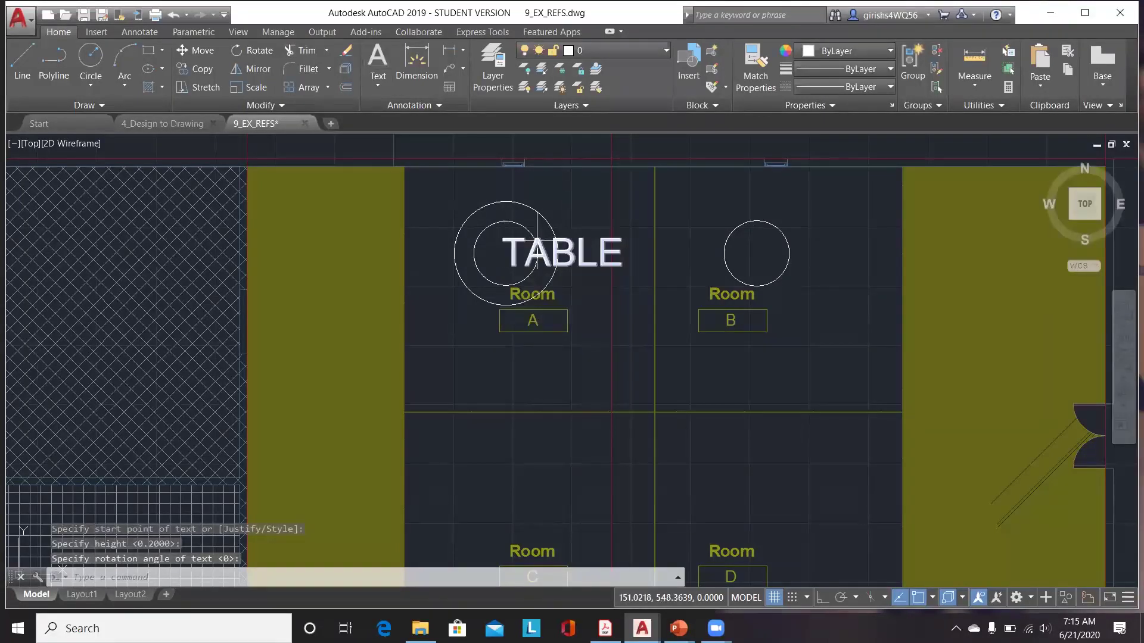
left_click(510, 255)
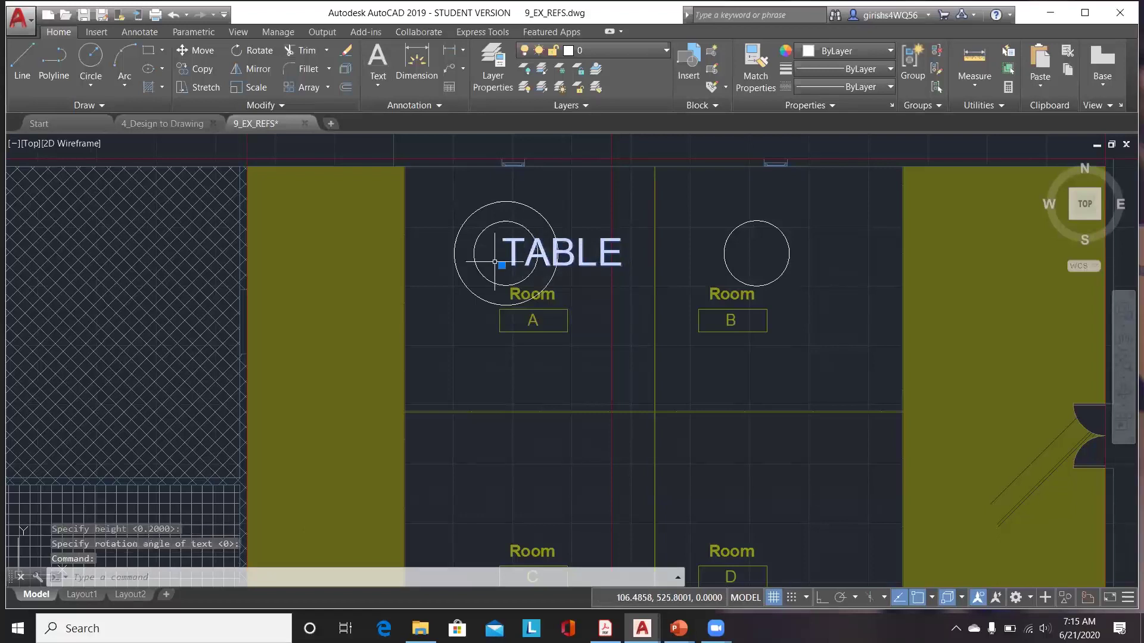
left_click(501, 265)
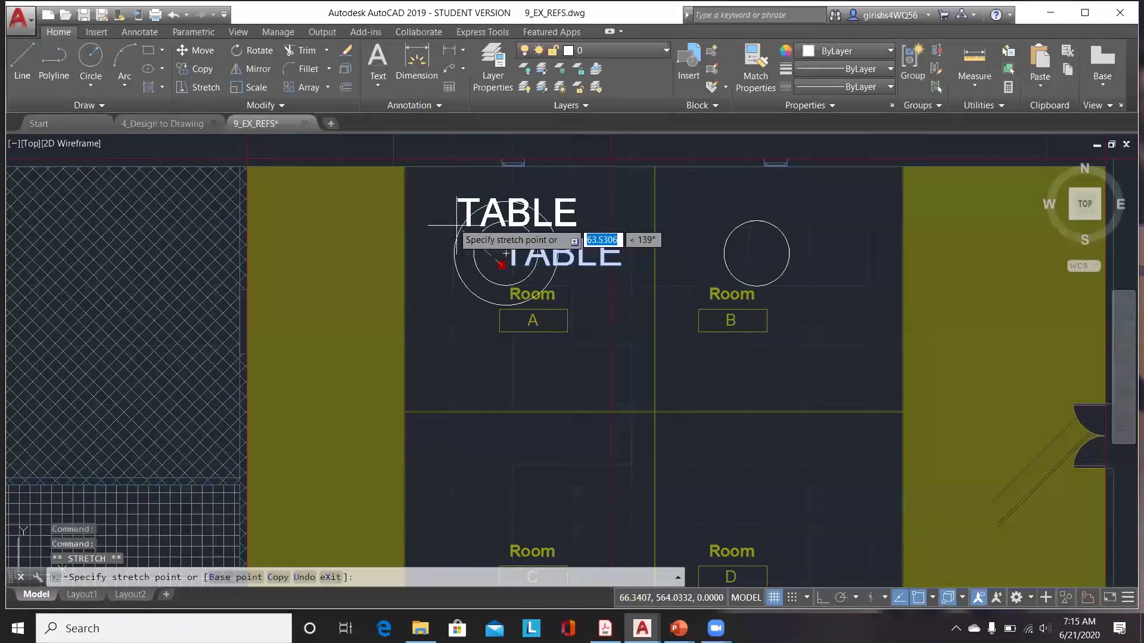
key("Escape")
key("Escape")
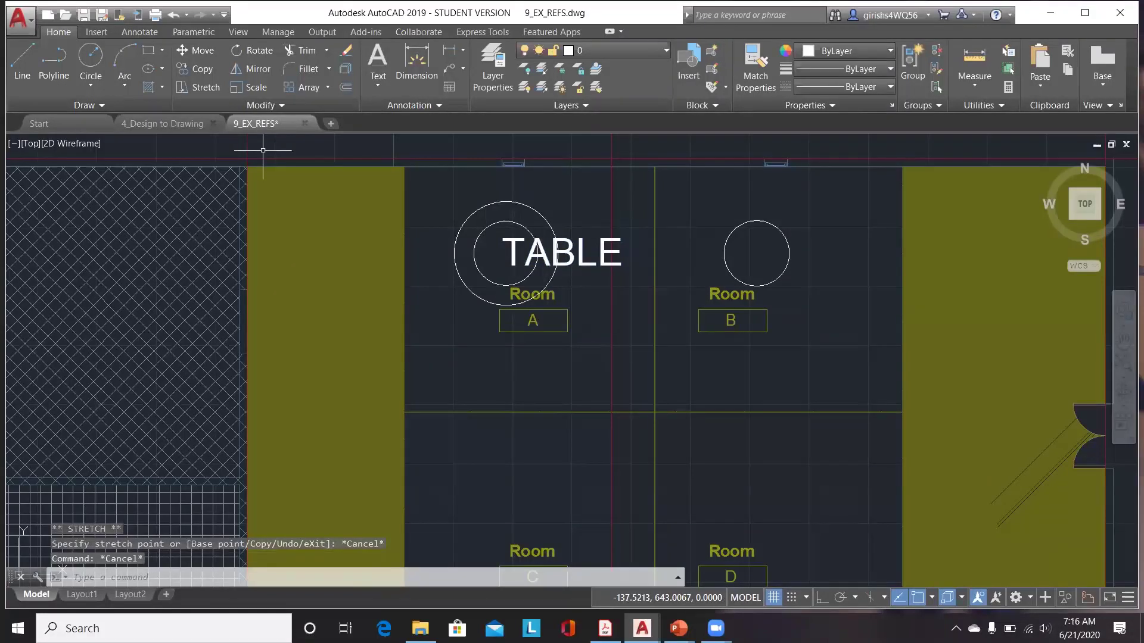
Save the 9_EX_REFS drawing, then create a new blank drawing.
key("ctrl+s")
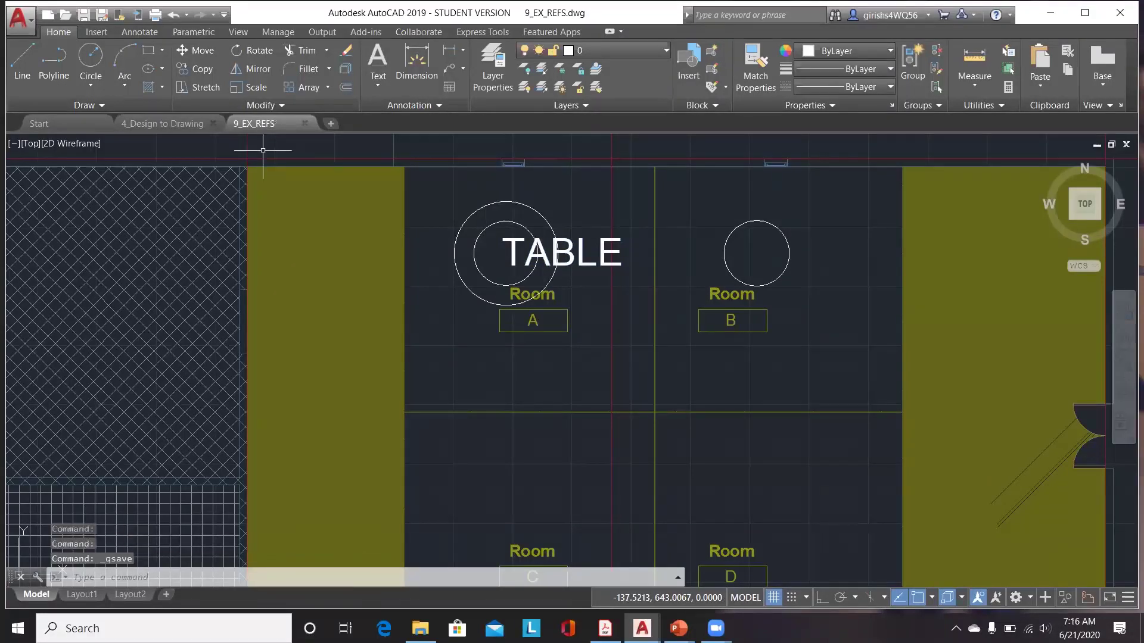
left_click(162, 123)
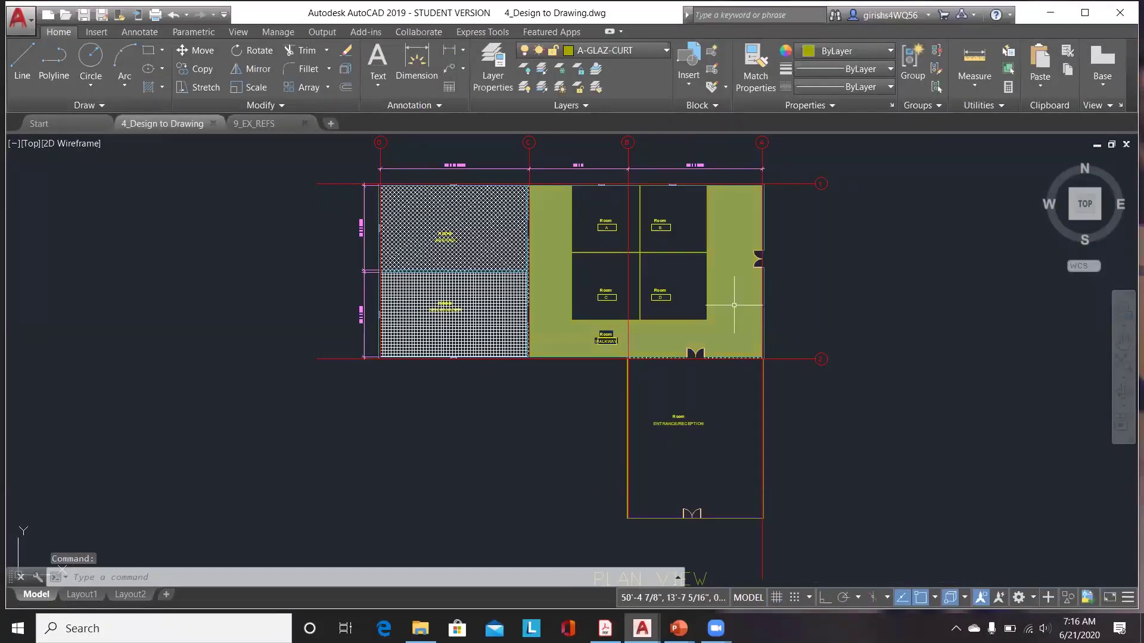
left_click(330, 123)
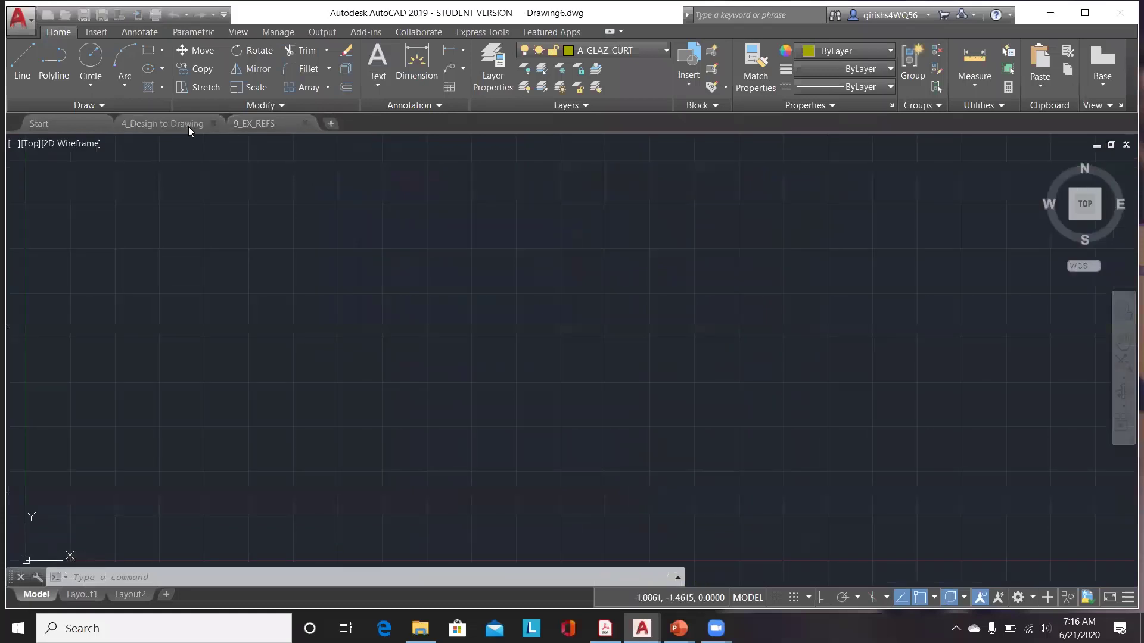
Try to edit the 4_Design to Drawing reference in place from the 9_EX_REFS drawing, with all nested objects selected automatically.
left_click(263, 125)
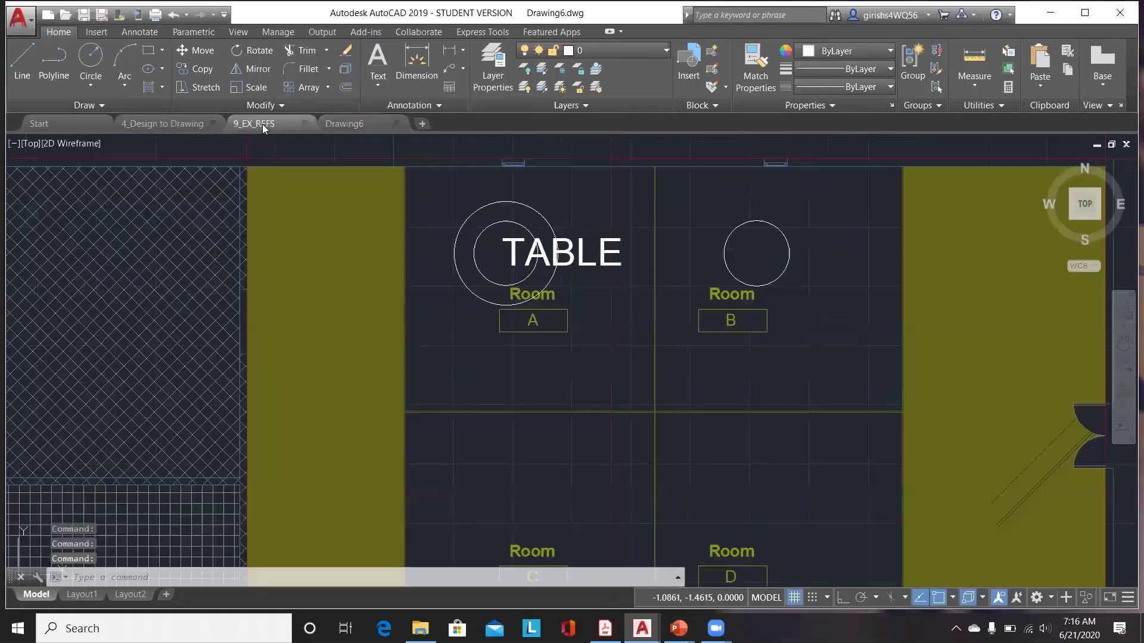
scroll(633, 299, "down", 4)
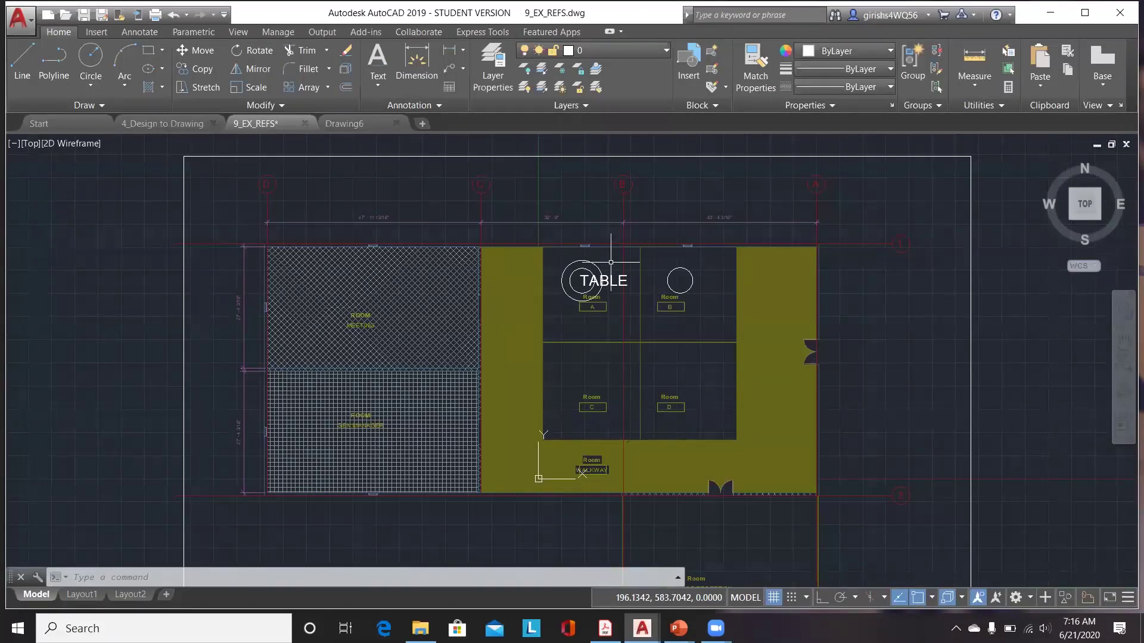
left_click(99, 34)
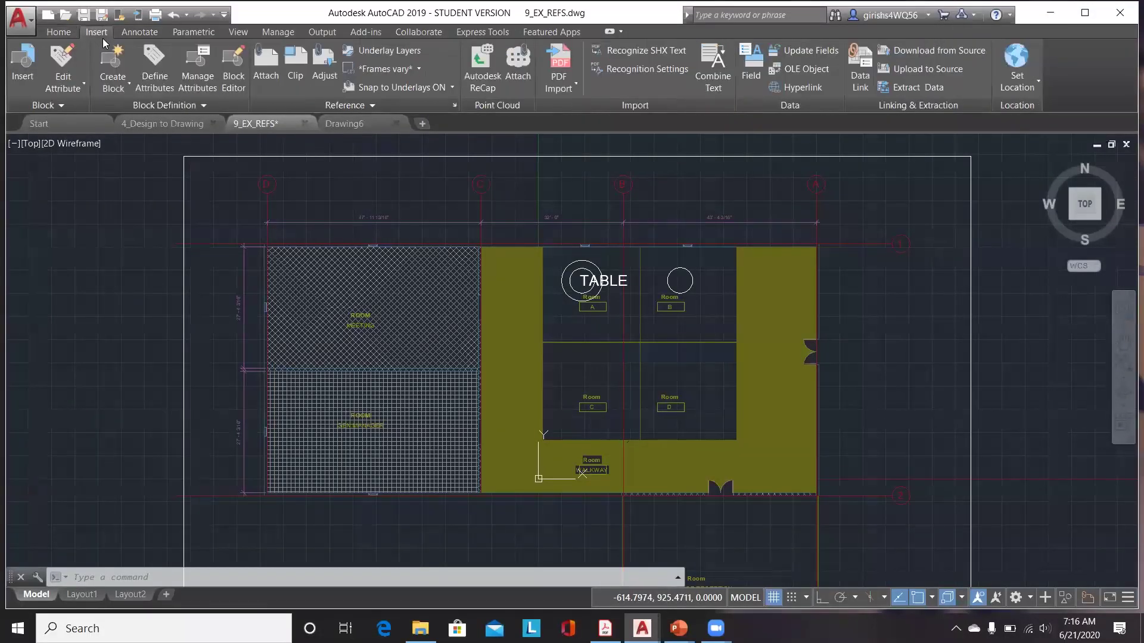
left_click(361, 105)
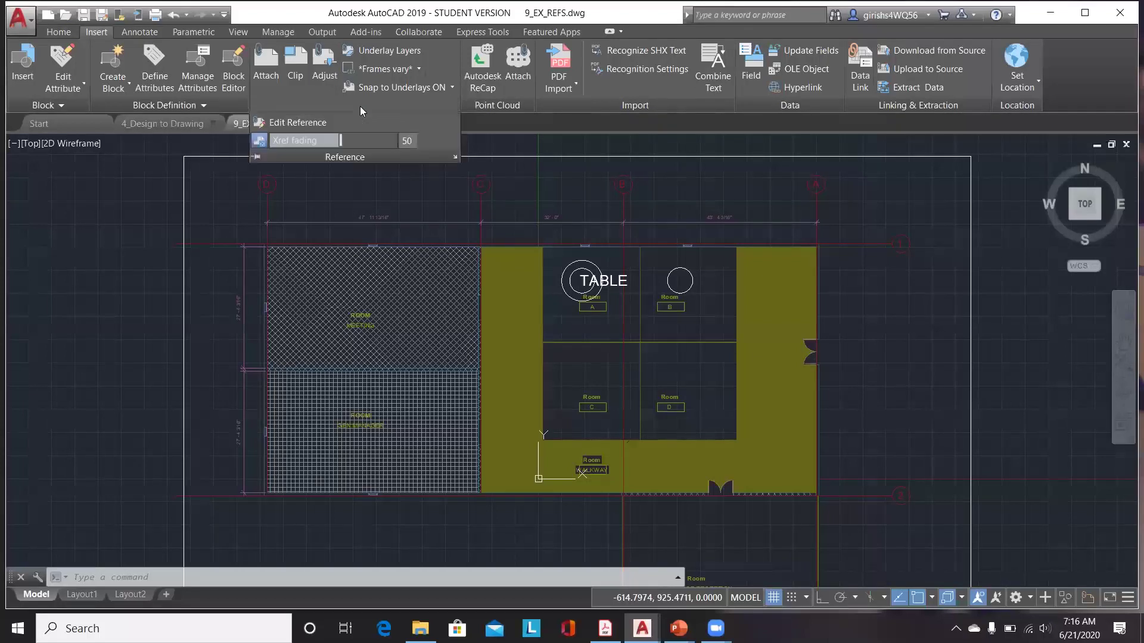
left_click(302, 128)
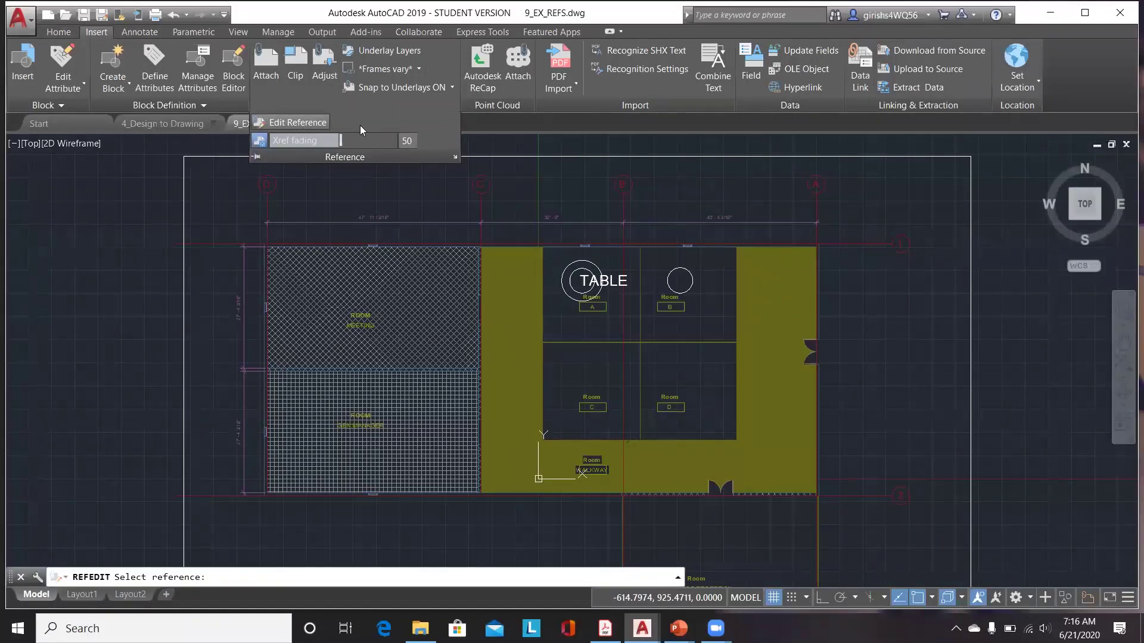
mouse_move(251, 122)
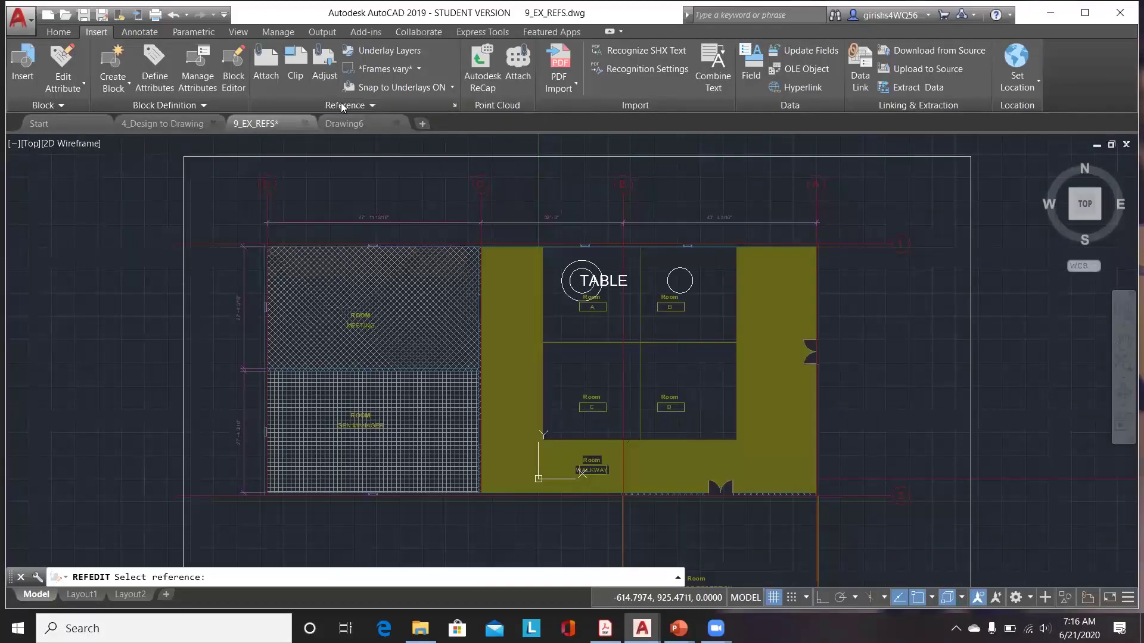
left_click(341, 103)
left_click(315, 125)
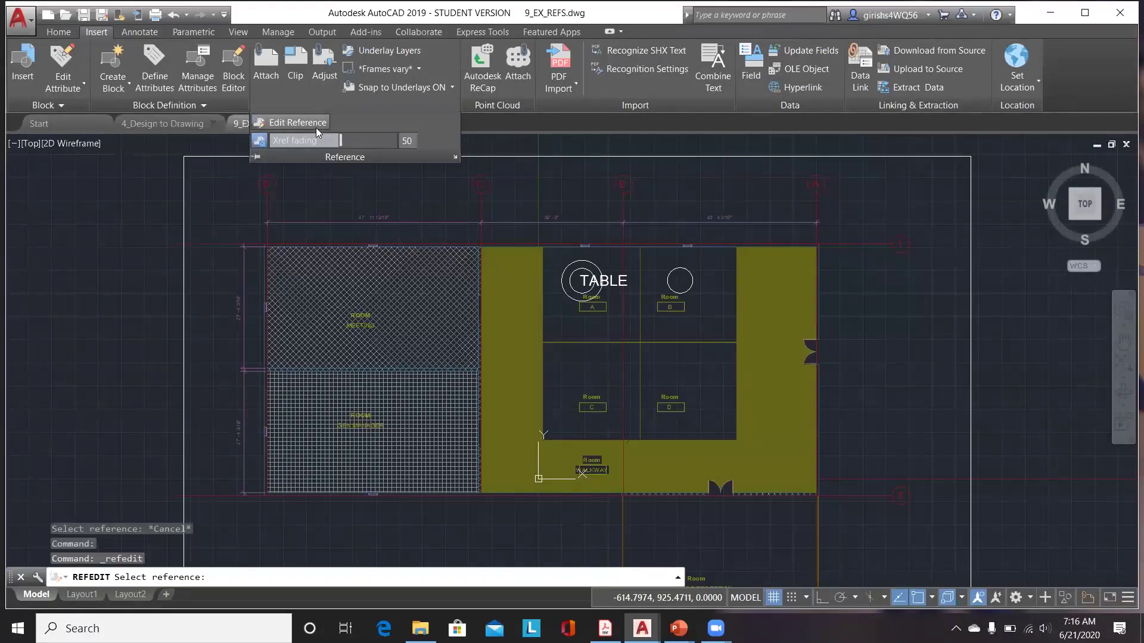
left_click(433, 269)
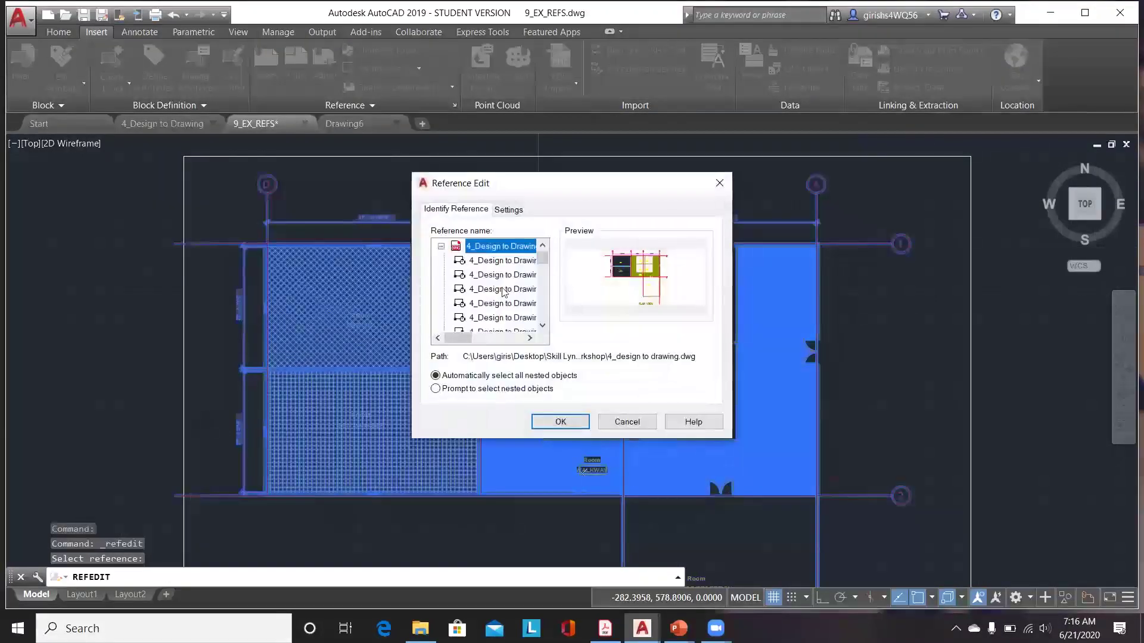
left_click(560, 422)
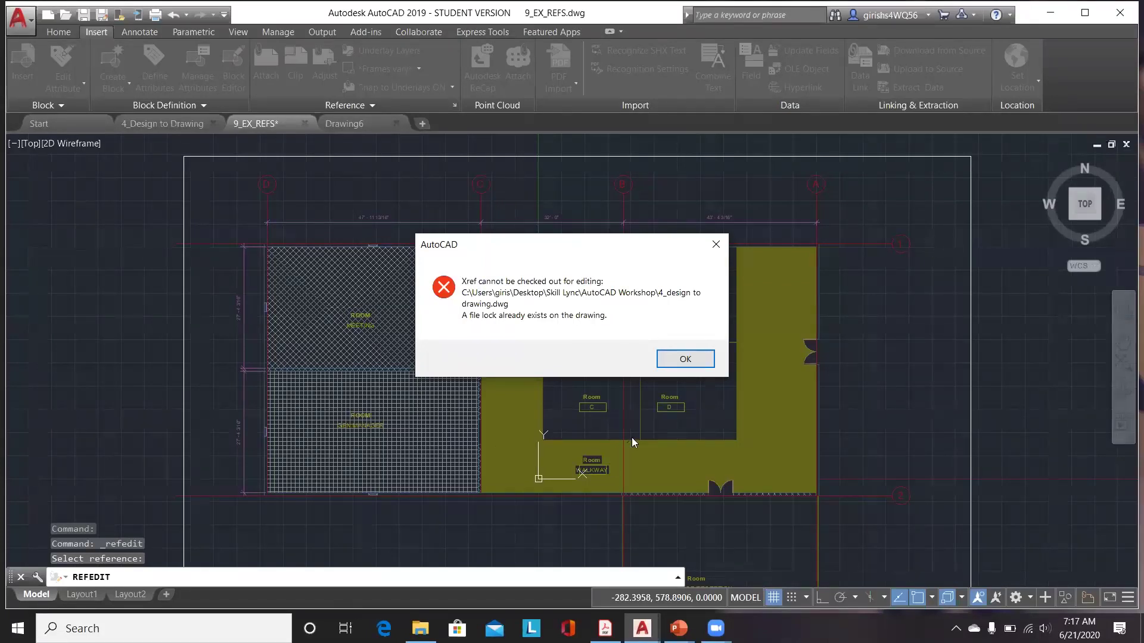
left_click(716, 244)
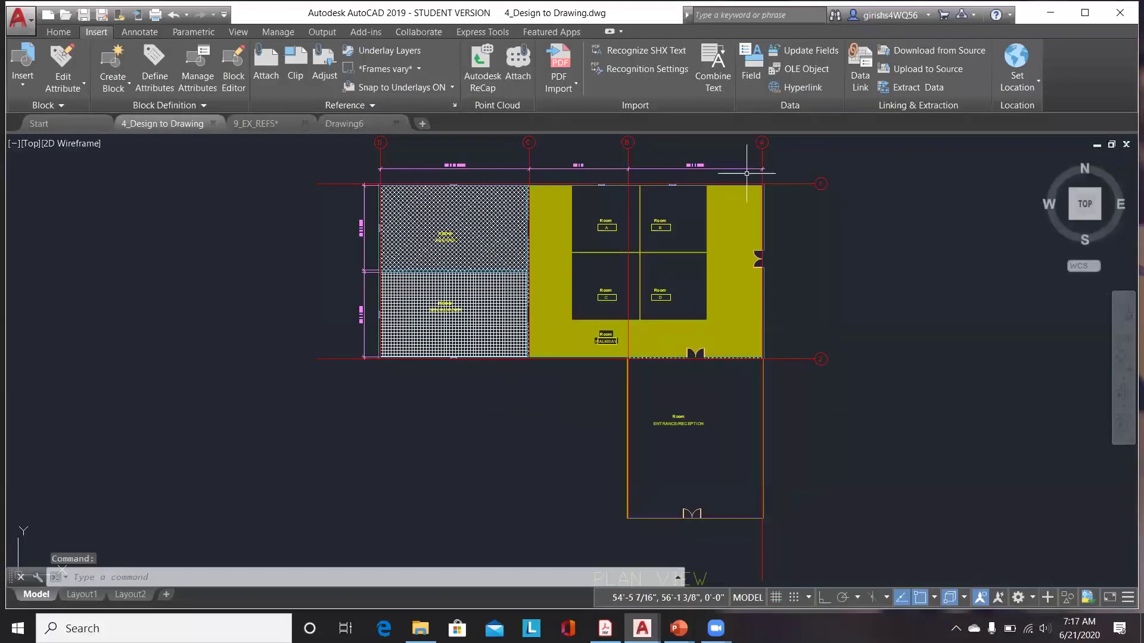
Show the External References palette in the 9_EX_REFS drawing.
left_click(256, 124)
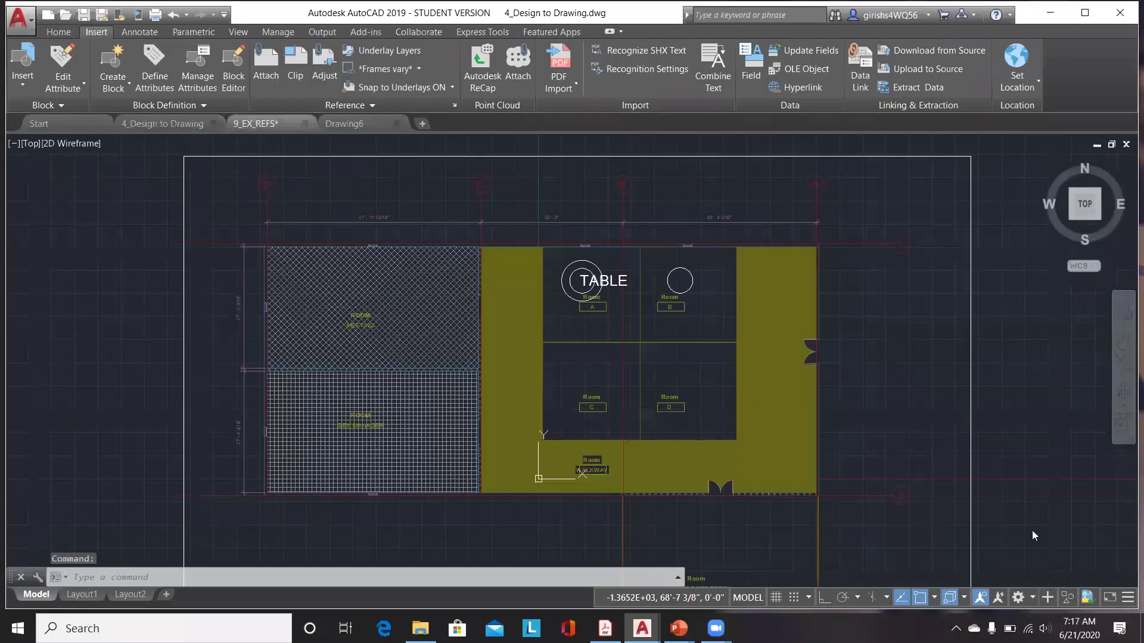
double_click(1032, 530)
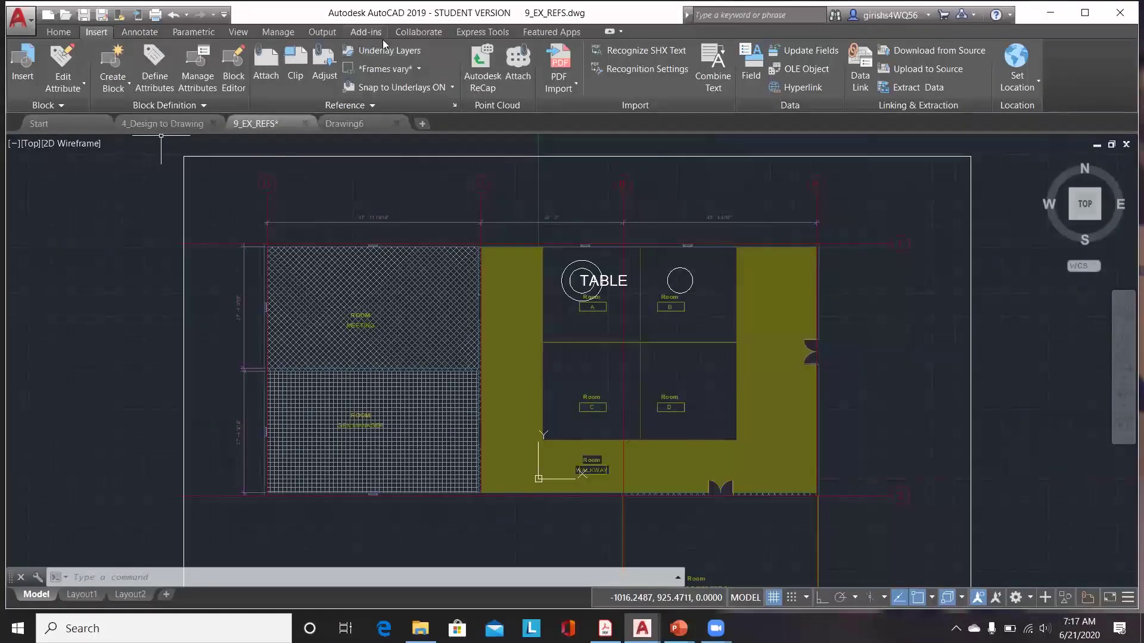
left_click(1087, 598)
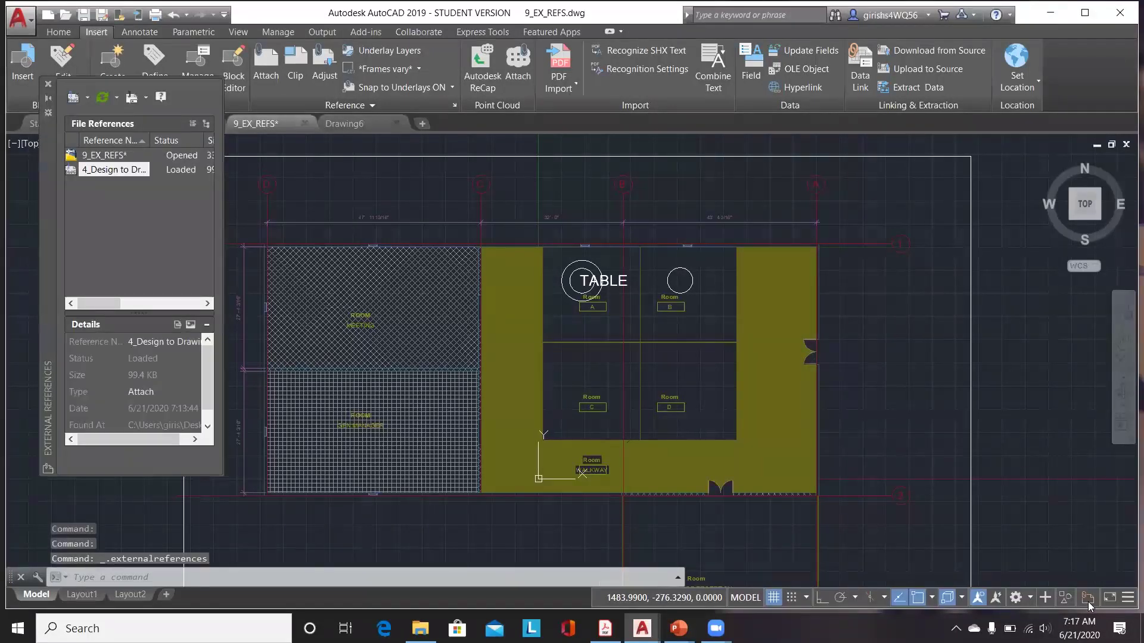
left_click(97, 99)
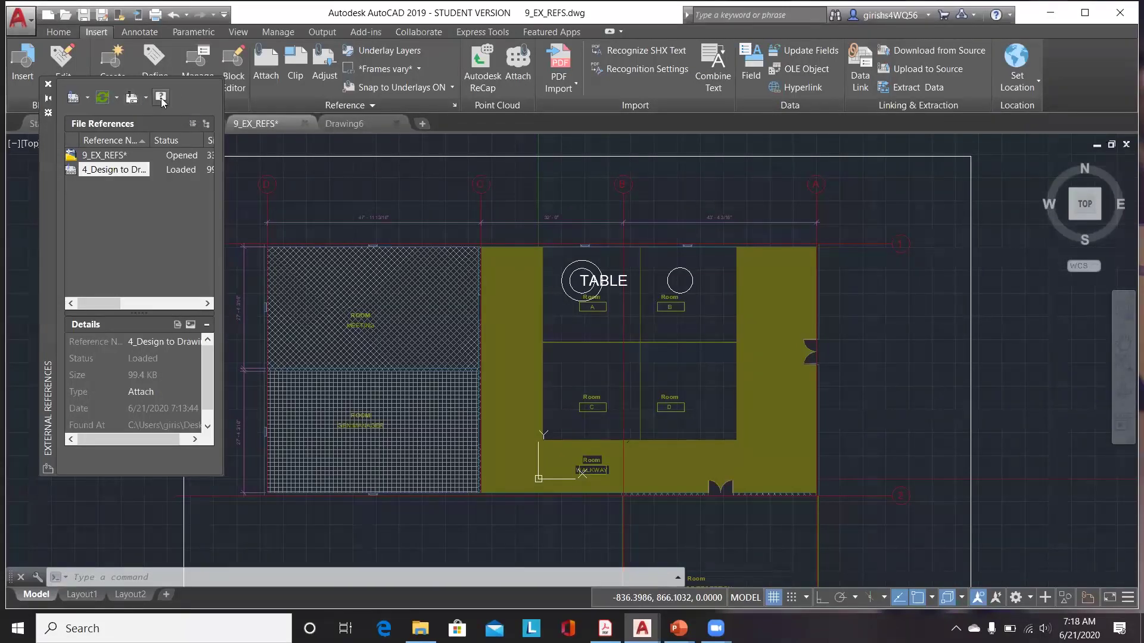
Try to attach an image reference, browsing Favorites, Libraries and Saved Pictures for an image file.
left_click(87, 98)
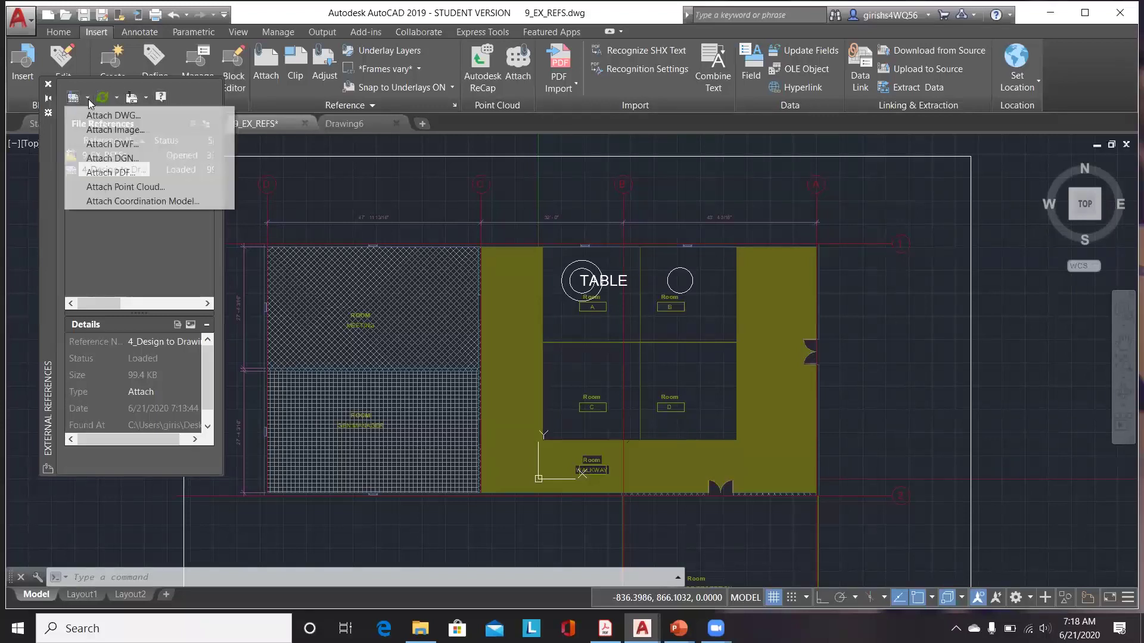
left_click(100, 130)
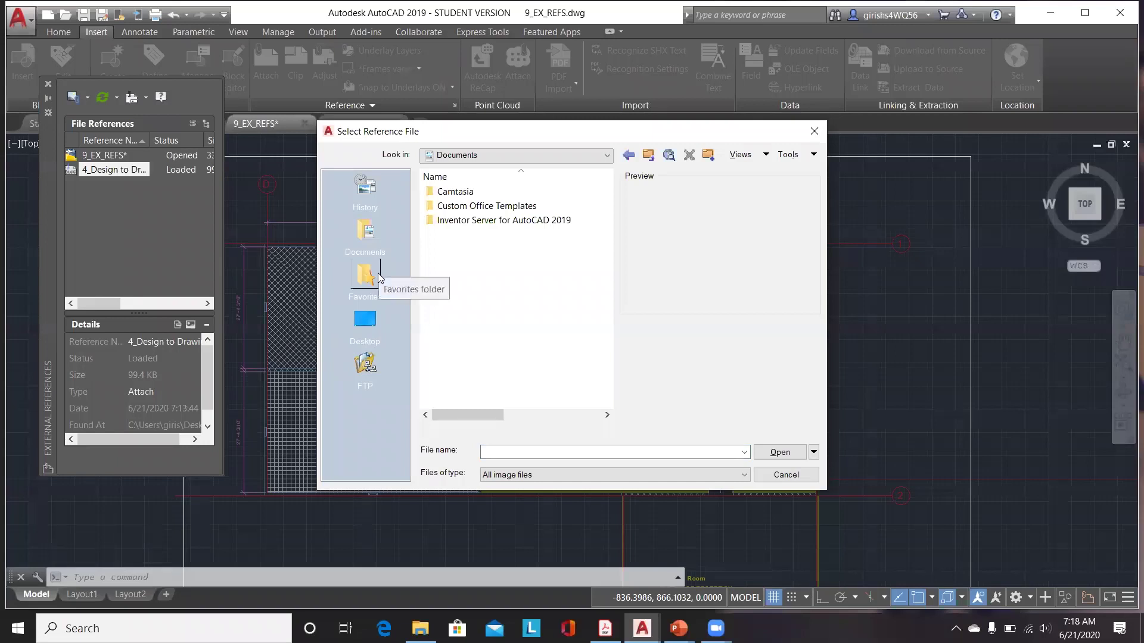
left_click(369, 296)
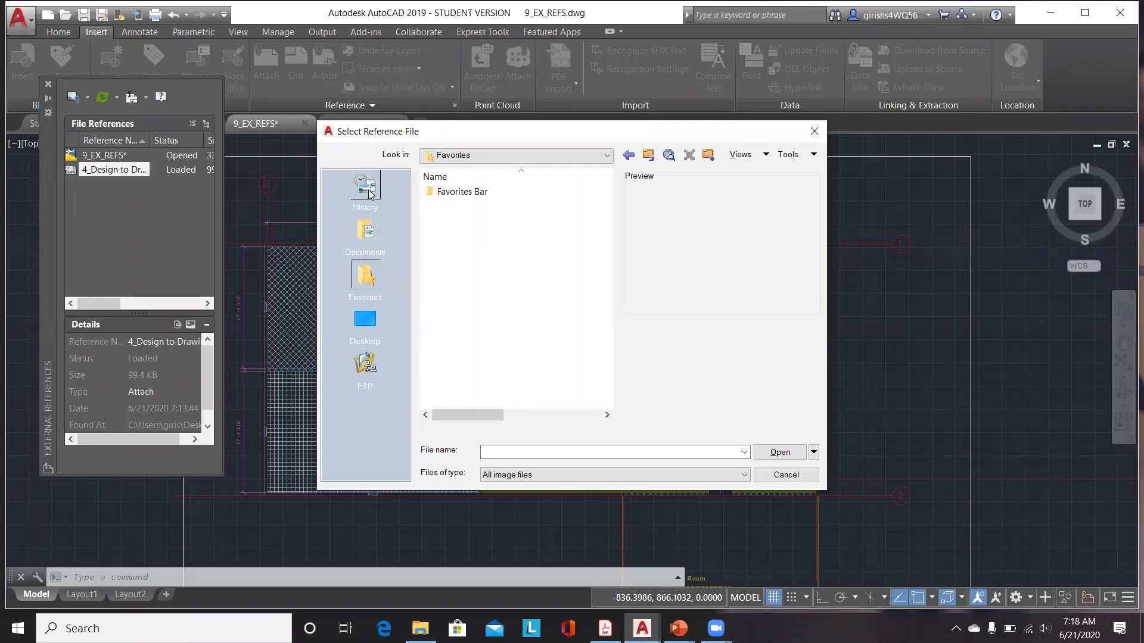
left_click(508, 154)
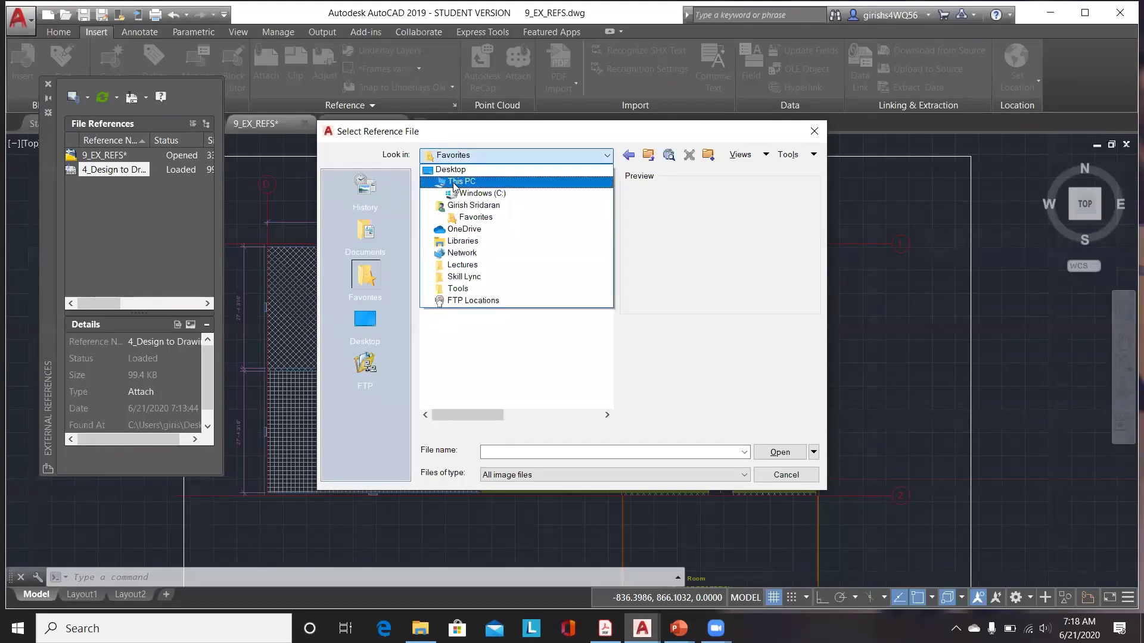
left_click(456, 241)
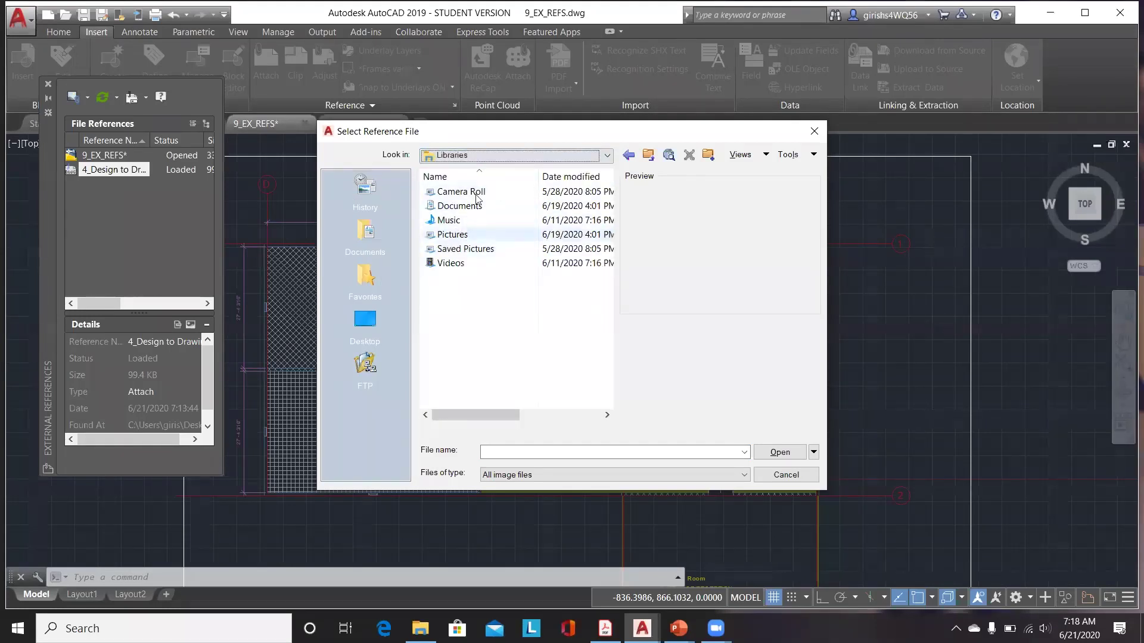
left_click(464, 233)
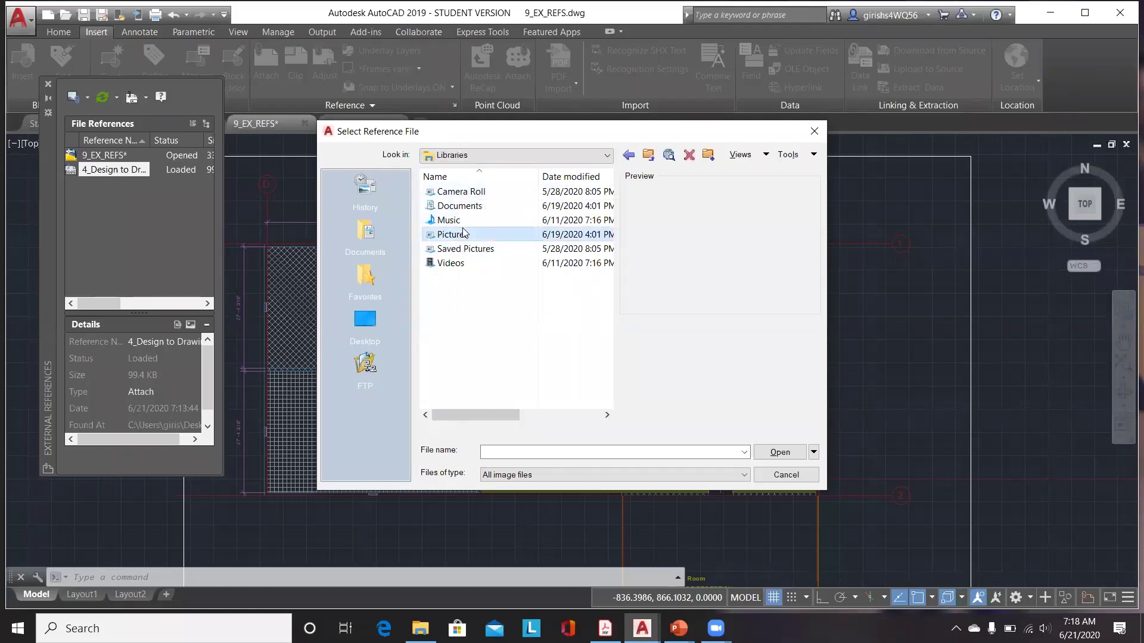
double_click(486, 253)
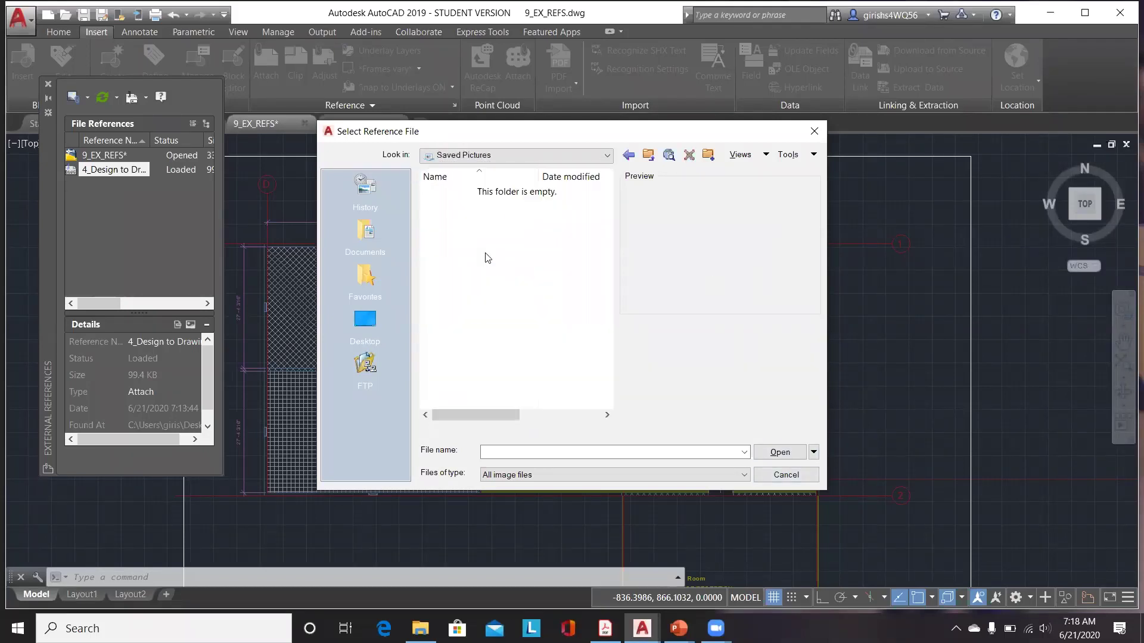
left_click(787, 475)
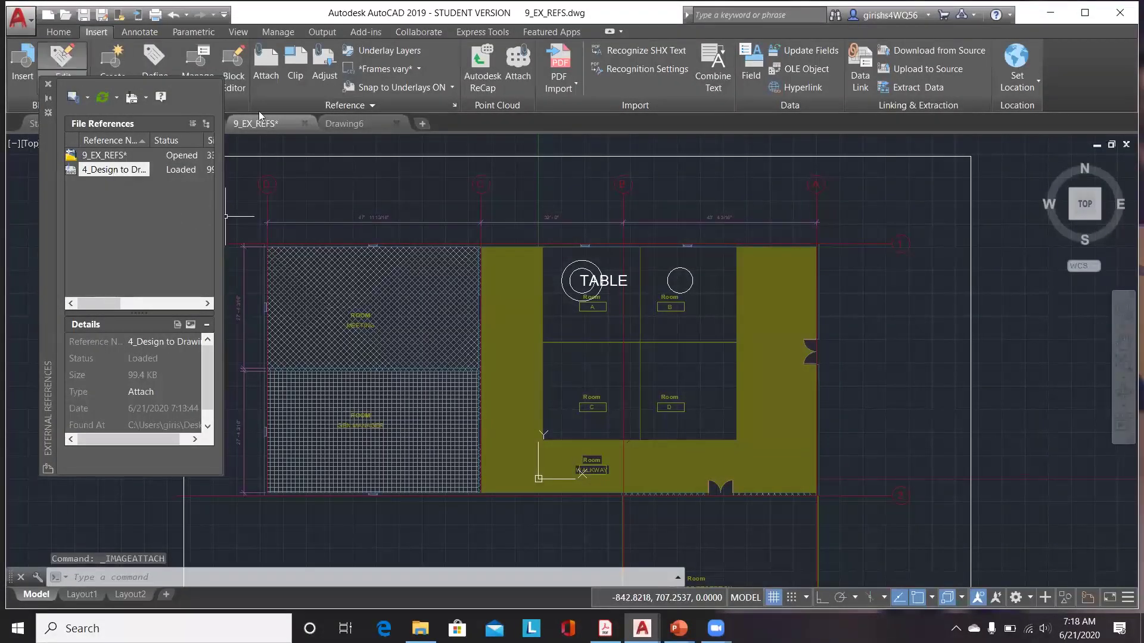
Review the attachable reference types and the Attach and Clip commands, and close the External References palette.
left_click(84, 100)
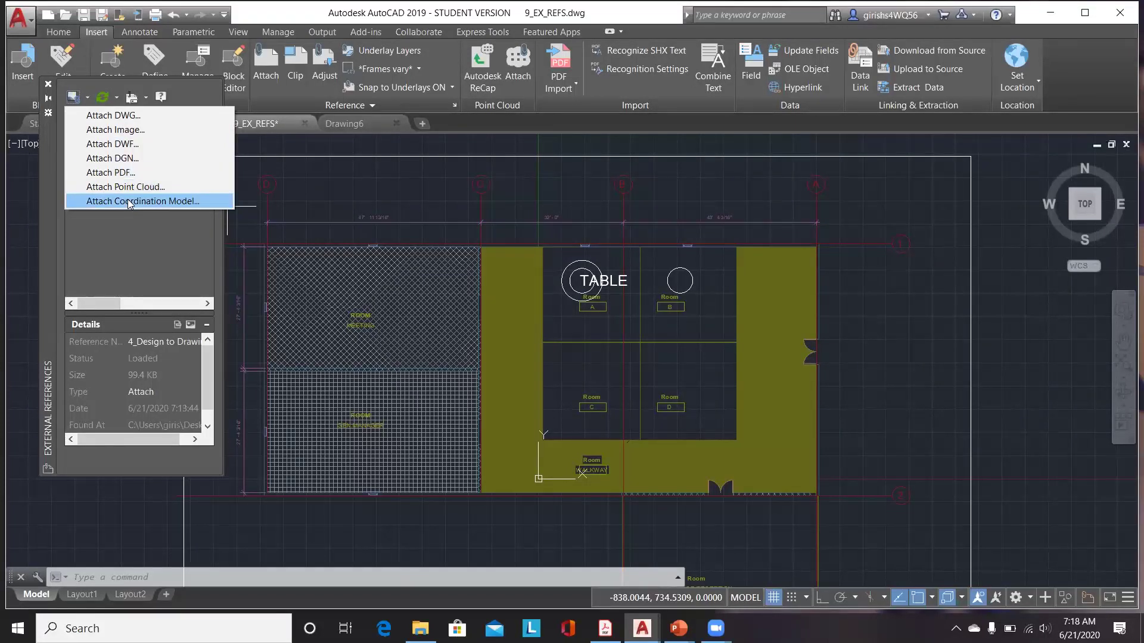
key("Escape")
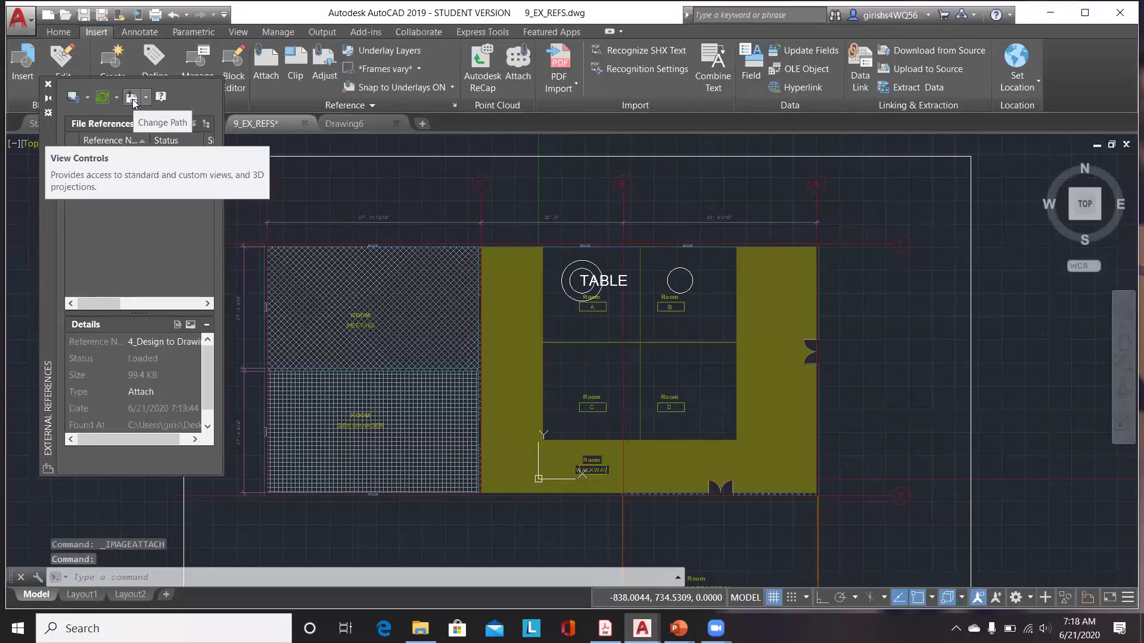
left_click(279, 63)
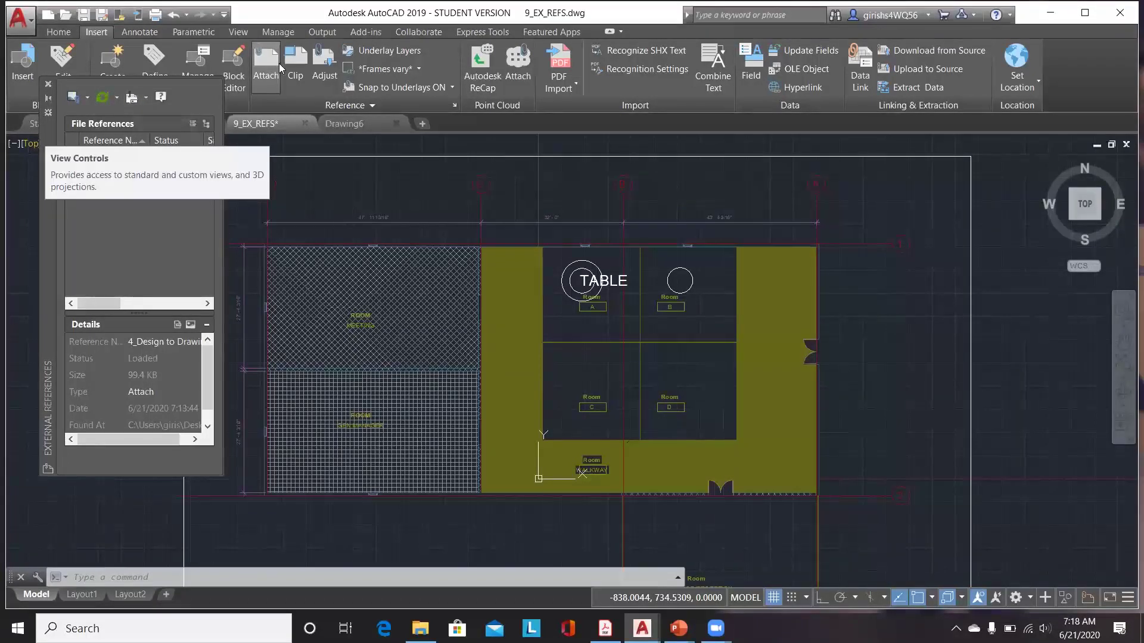
left_click(808, 135)
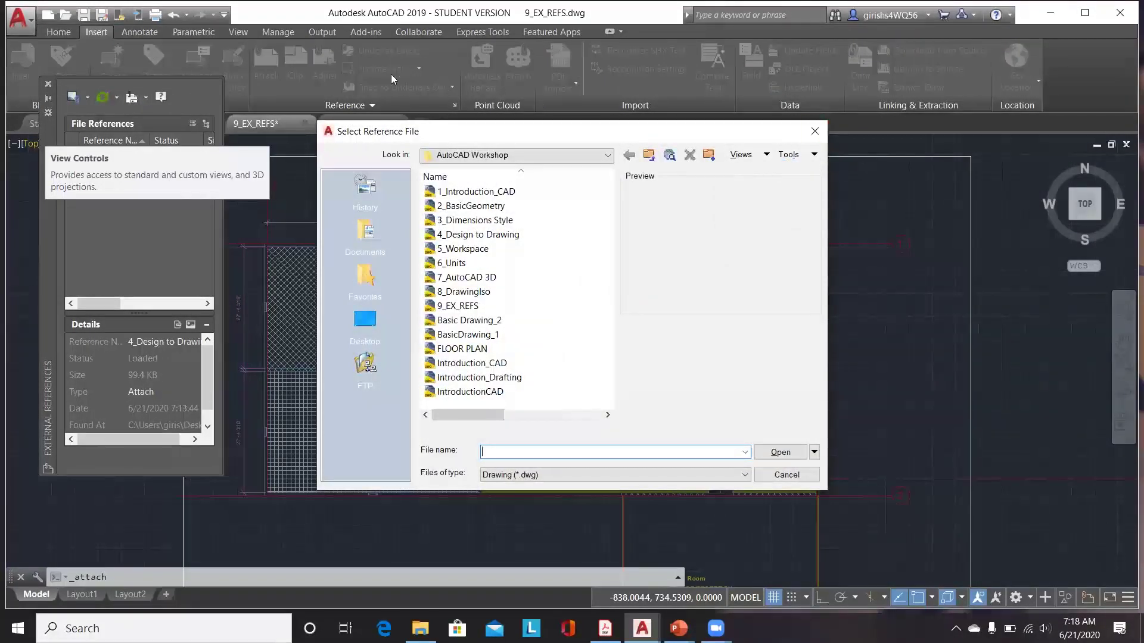
left_click(290, 56)
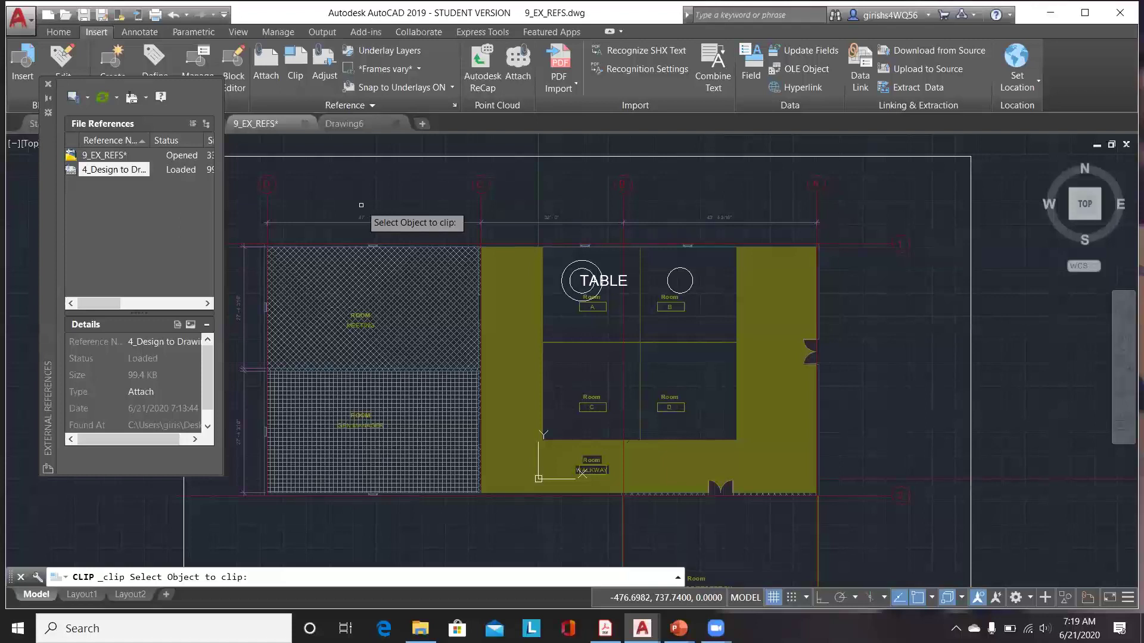
key("Escape")
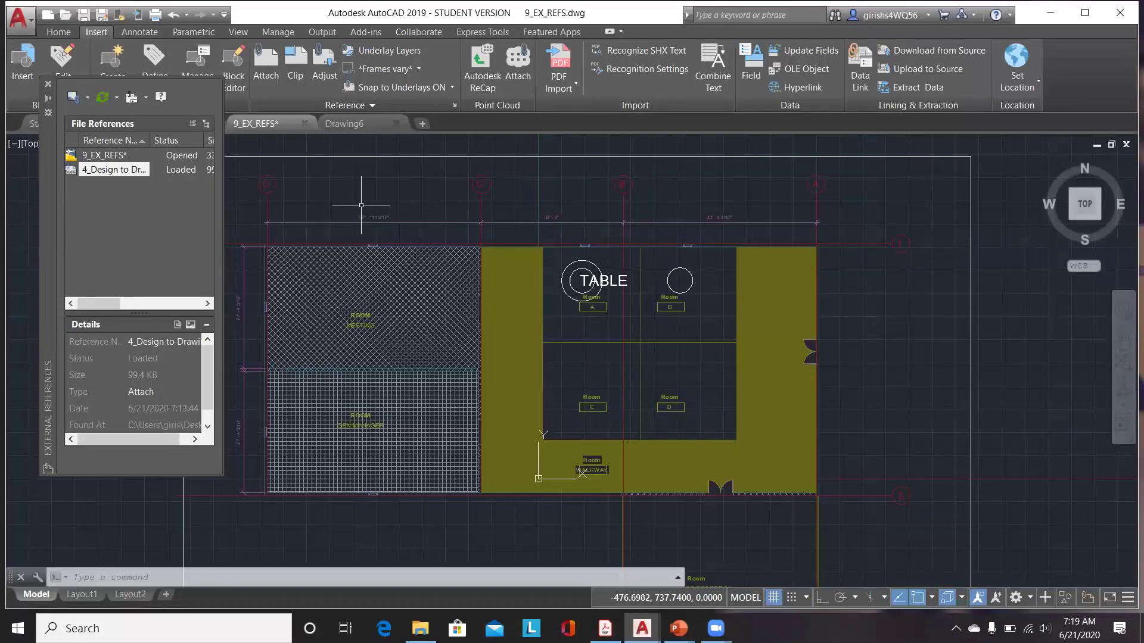
left_click(48, 84)
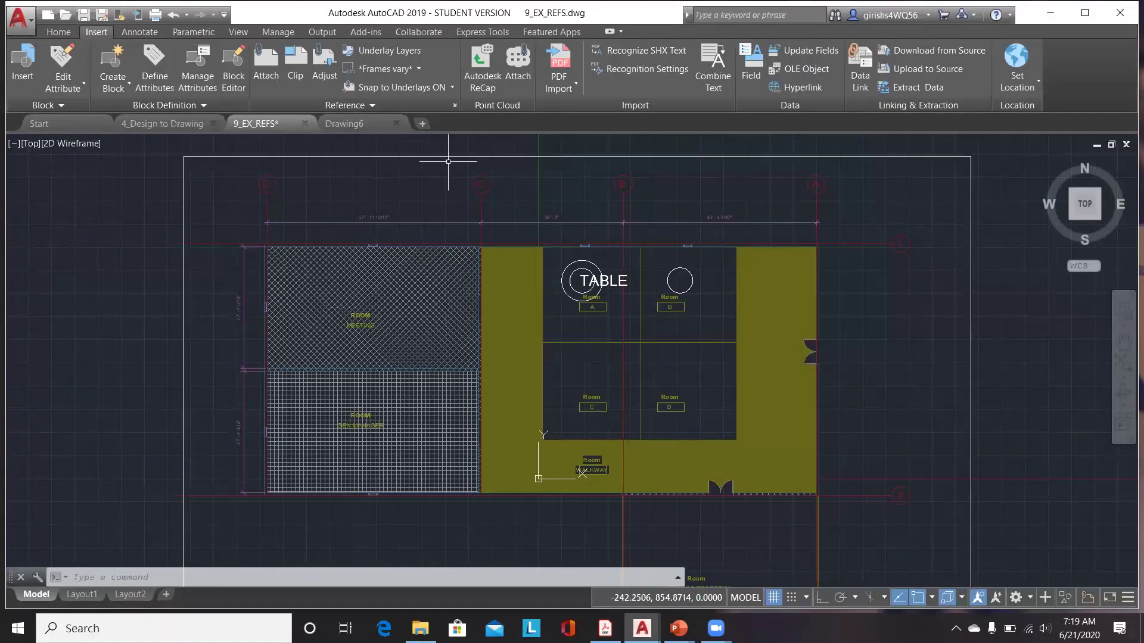
Set up a single-sheet plot of Layout1 in 4_Design to Drawing with Microsoft Print to PDF, accepting the default paper size.
left_click(149, 125)
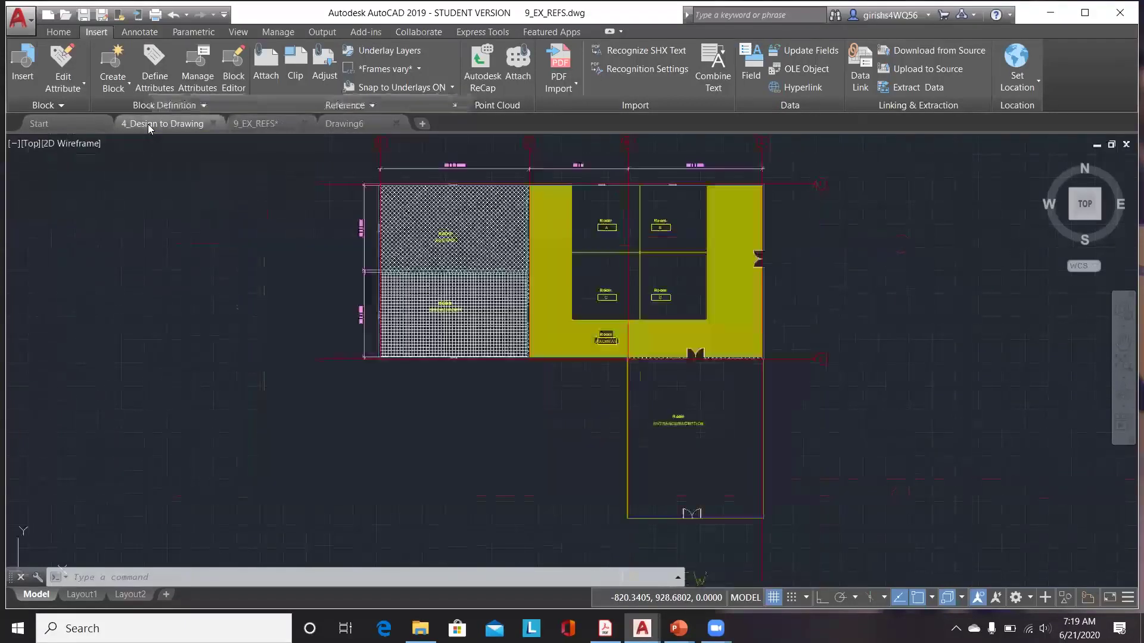
left_click(87, 594)
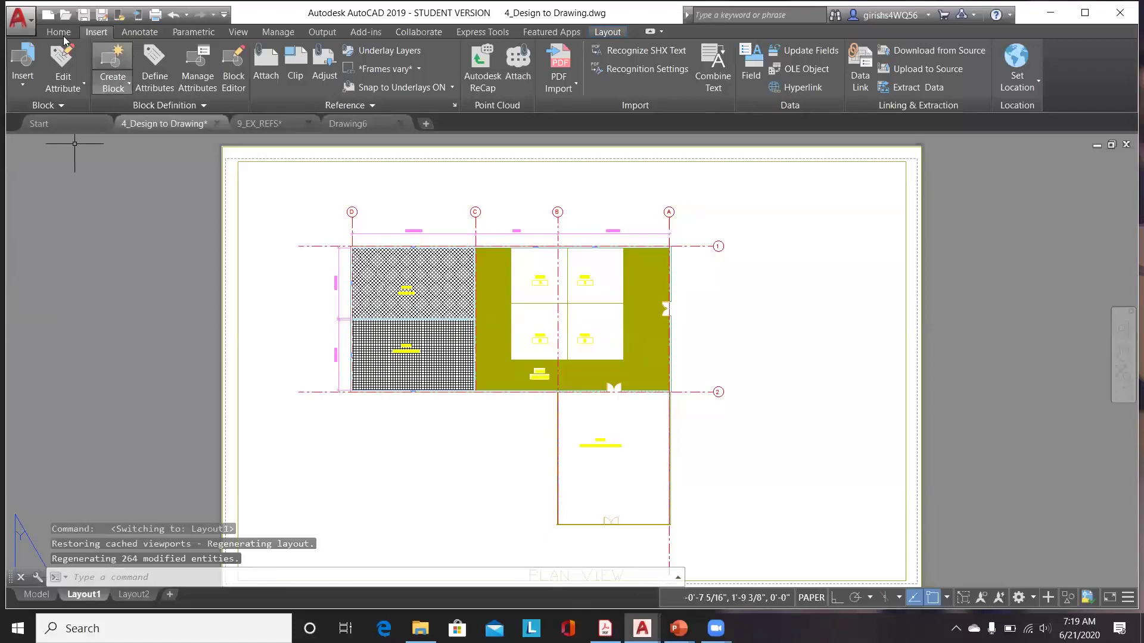
left_click(153, 14)
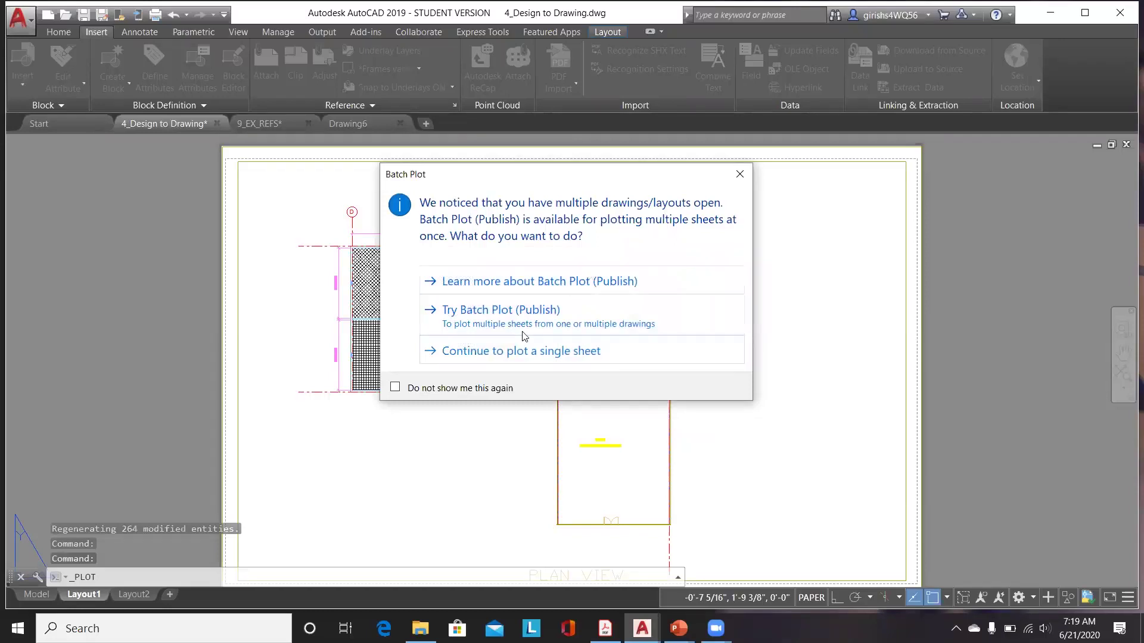
left_click(522, 351)
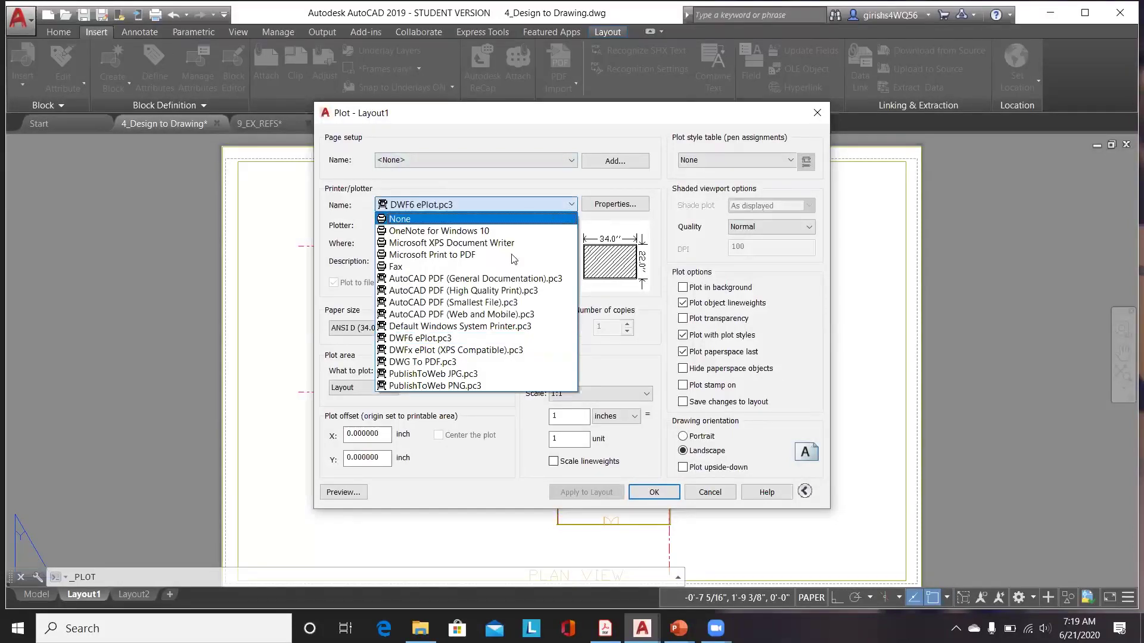
left_click(509, 254)
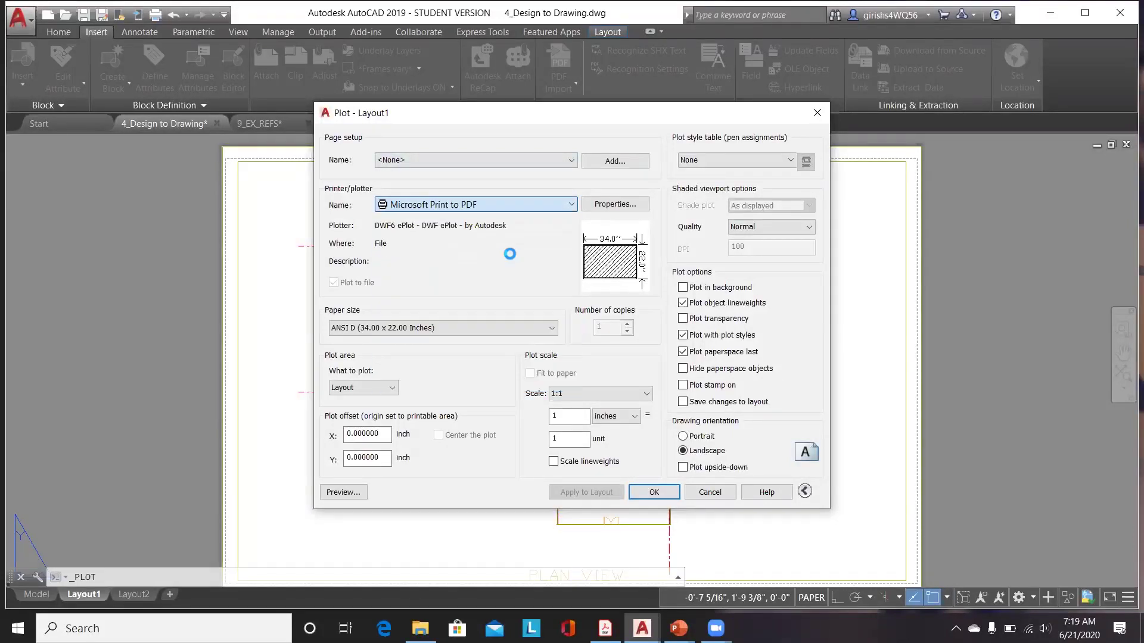
left_click(594, 364)
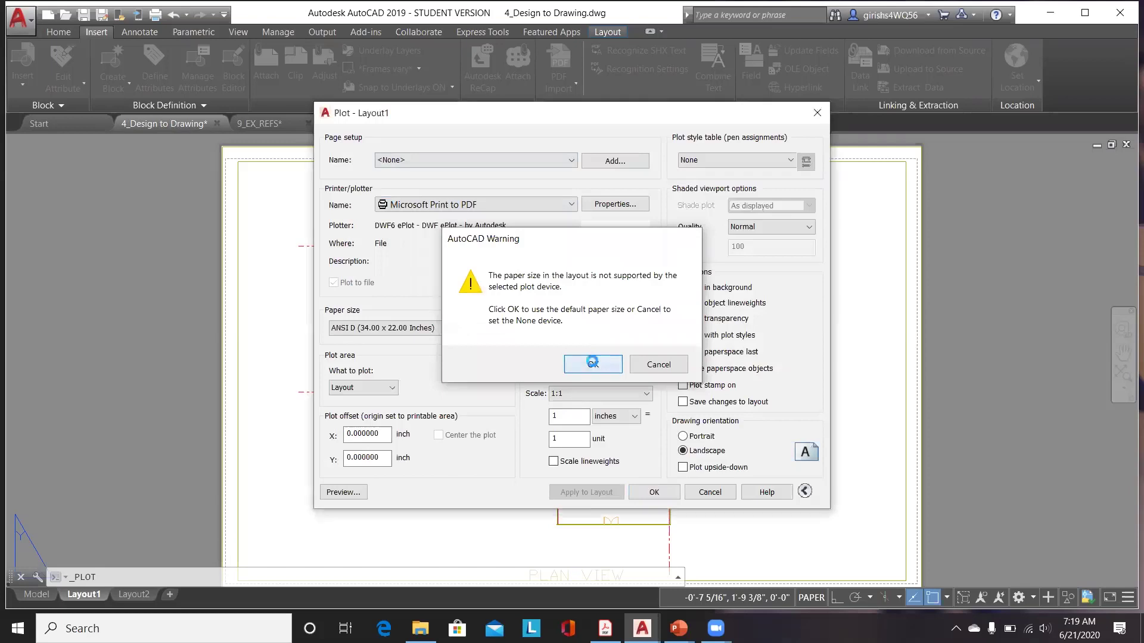
Plot the layout on A3 paper with the plot area set to Extents and the orientation set to Landscape.
left_click(546, 328)
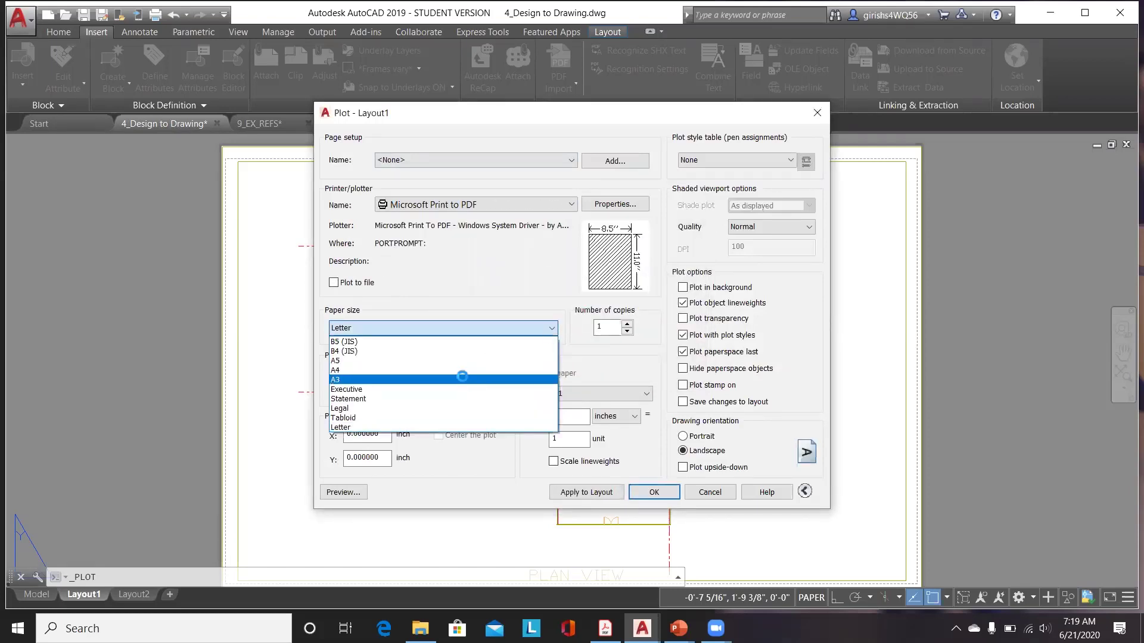
left_click(463, 380)
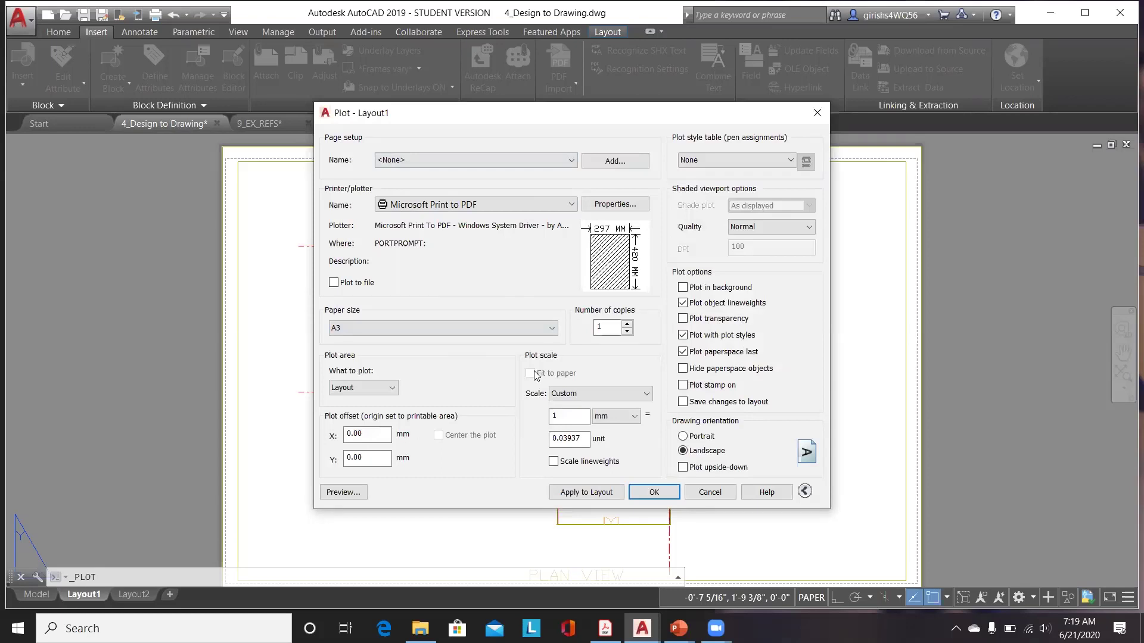
left_click(361, 387)
left_click(353, 417)
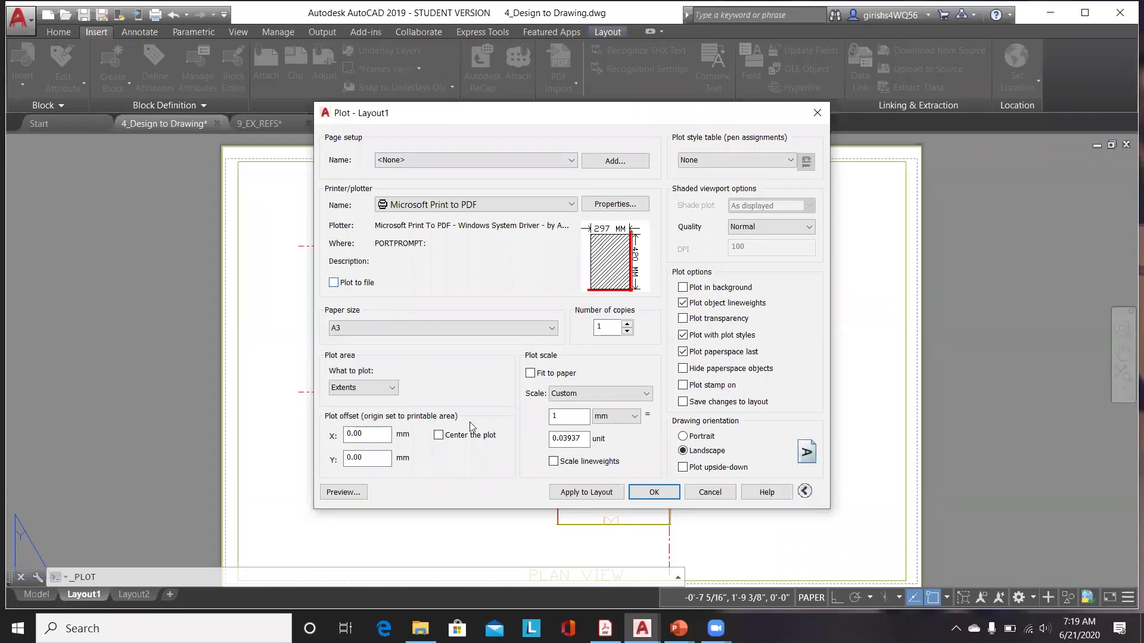
left_click(696, 440)
left_click(696, 453)
left_click(653, 493)
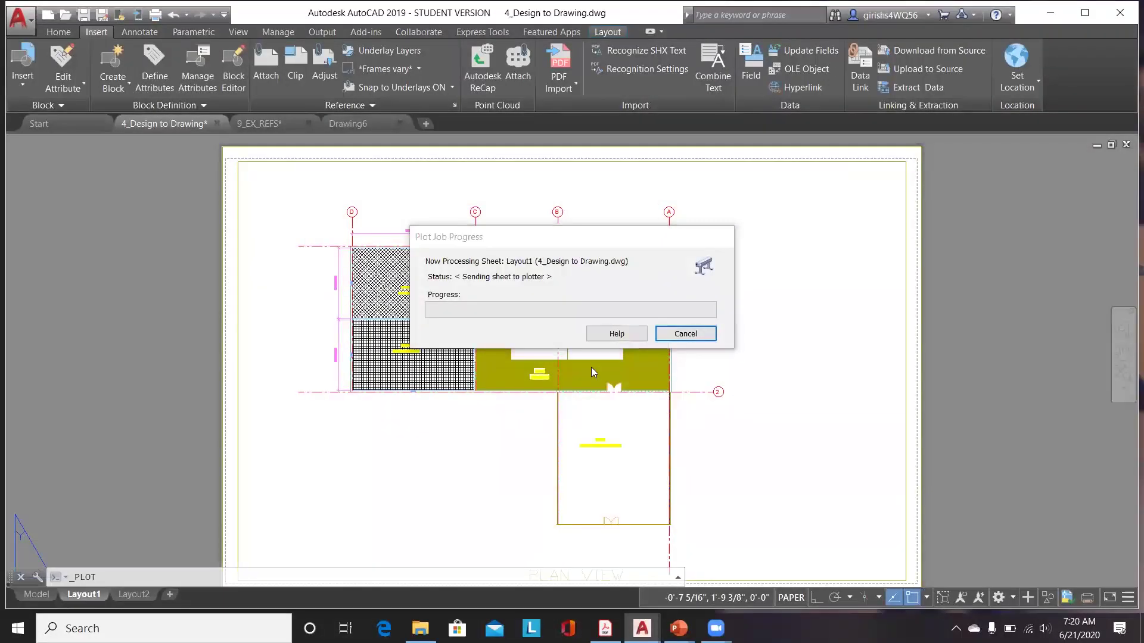
Save the plotted PDF as DWG 1 in the Skill Lync > AutoCAD Workshop folder and return to the 9_EX_REFS drawing.
double_click(584, 331)
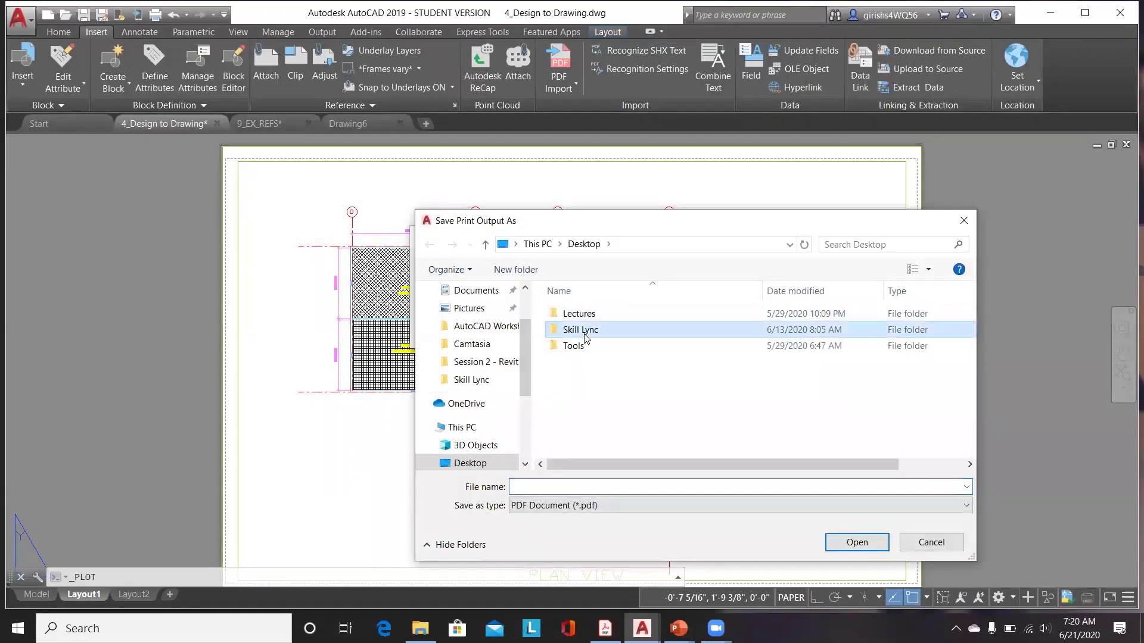
double_click(598, 313)
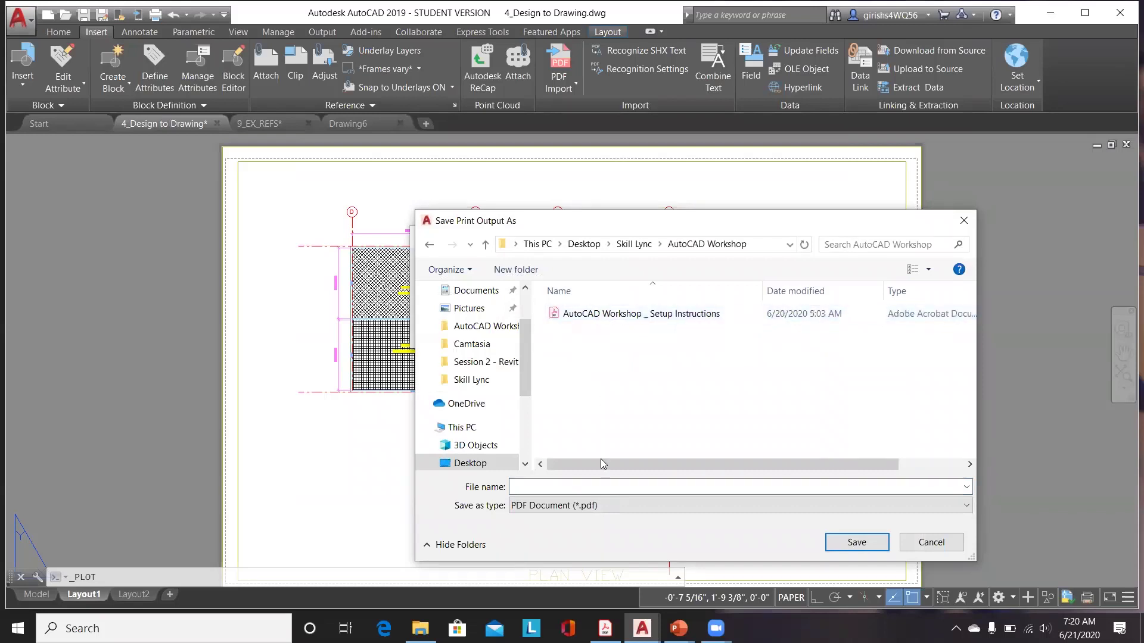
left_click(585, 486)
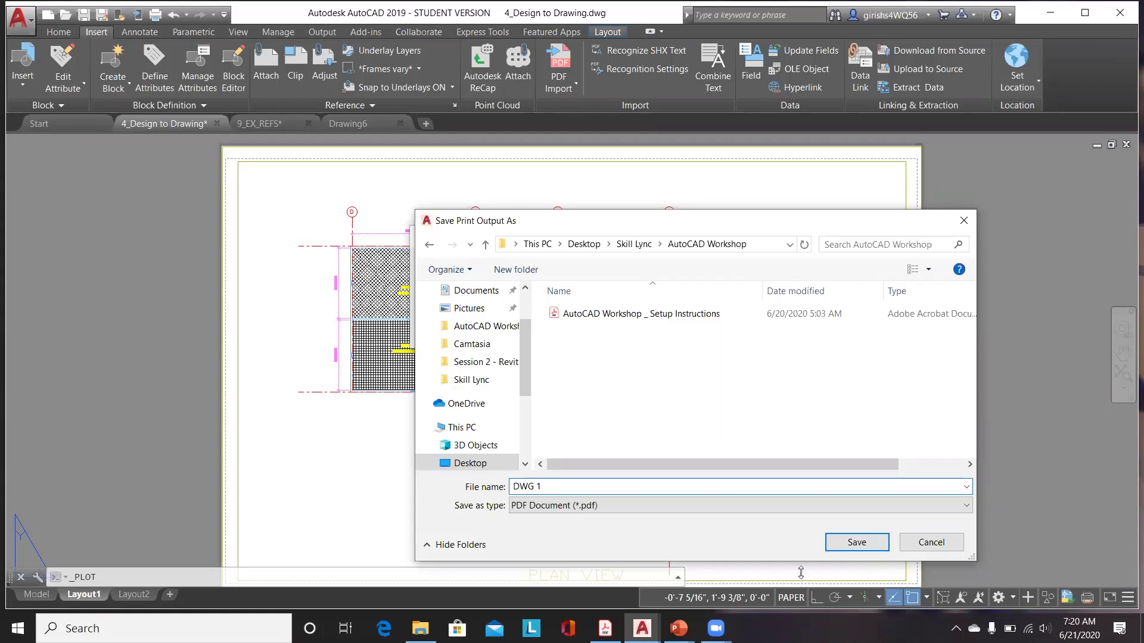
left_click(853, 542)
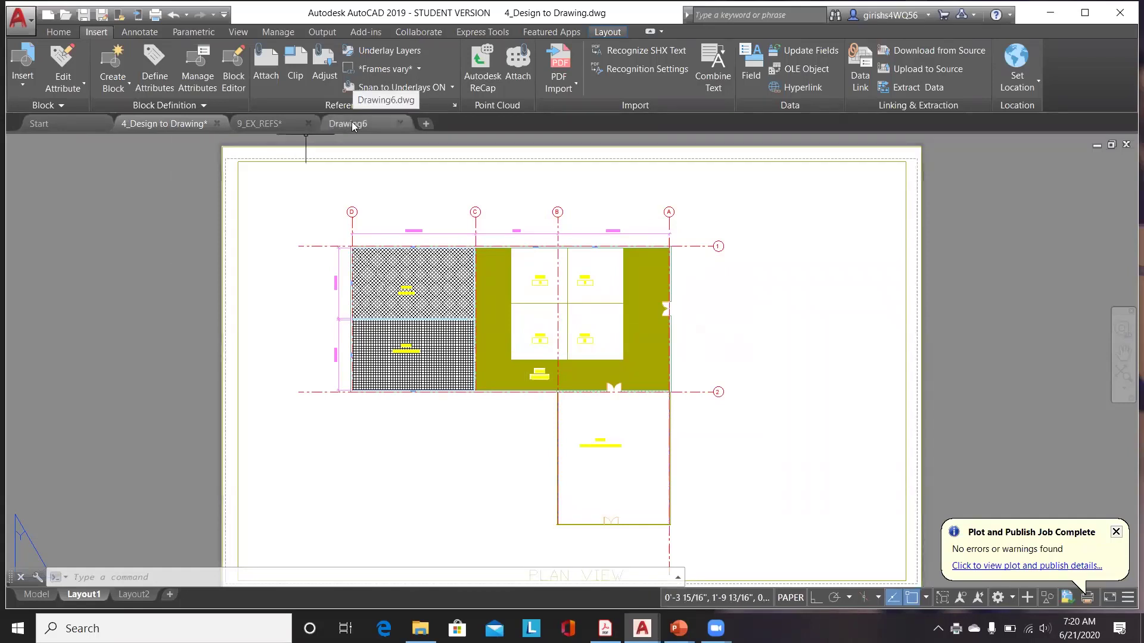
left_click(280, 123)
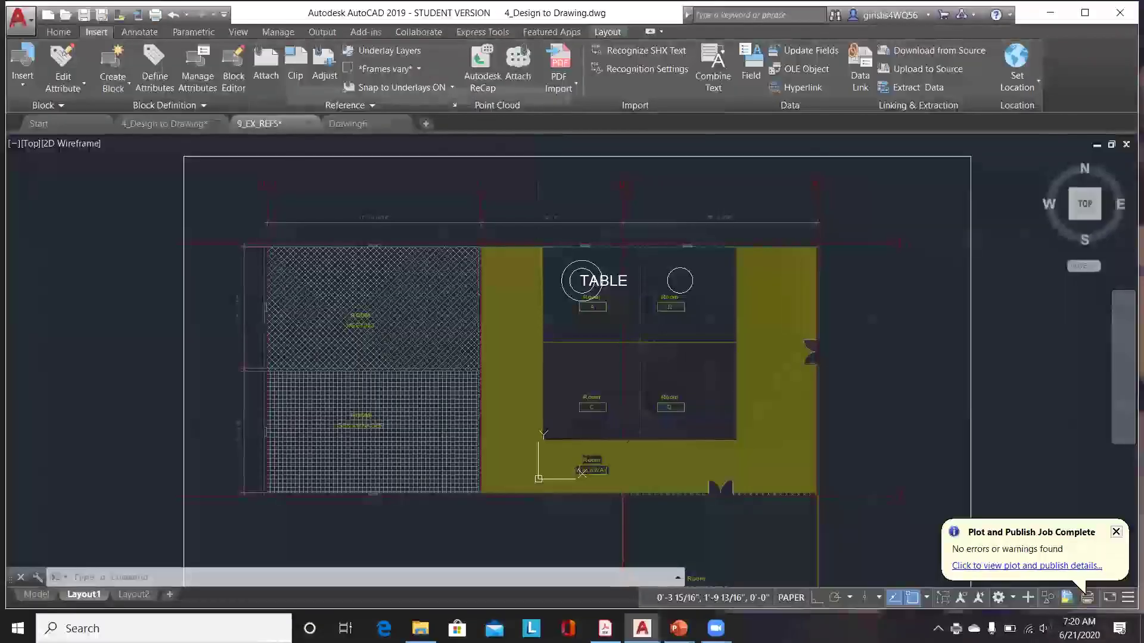